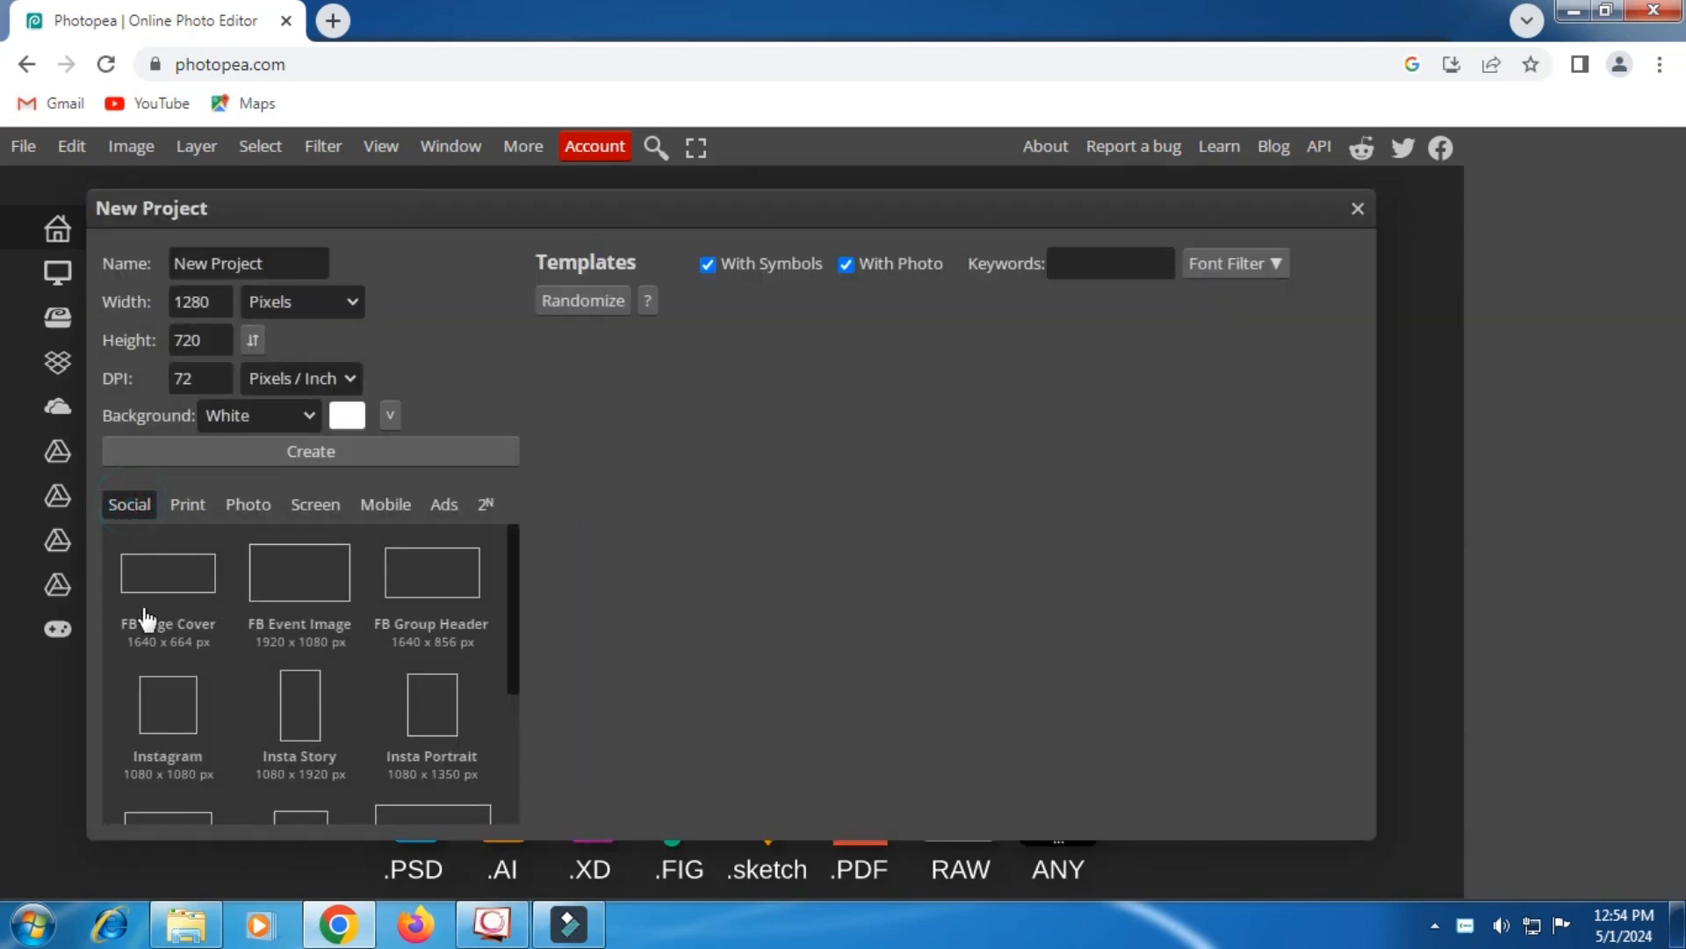
# Step: Create a new project from the 1080 x 1080 px Instagram preset with a white background
pyautogui.click(156, 694)
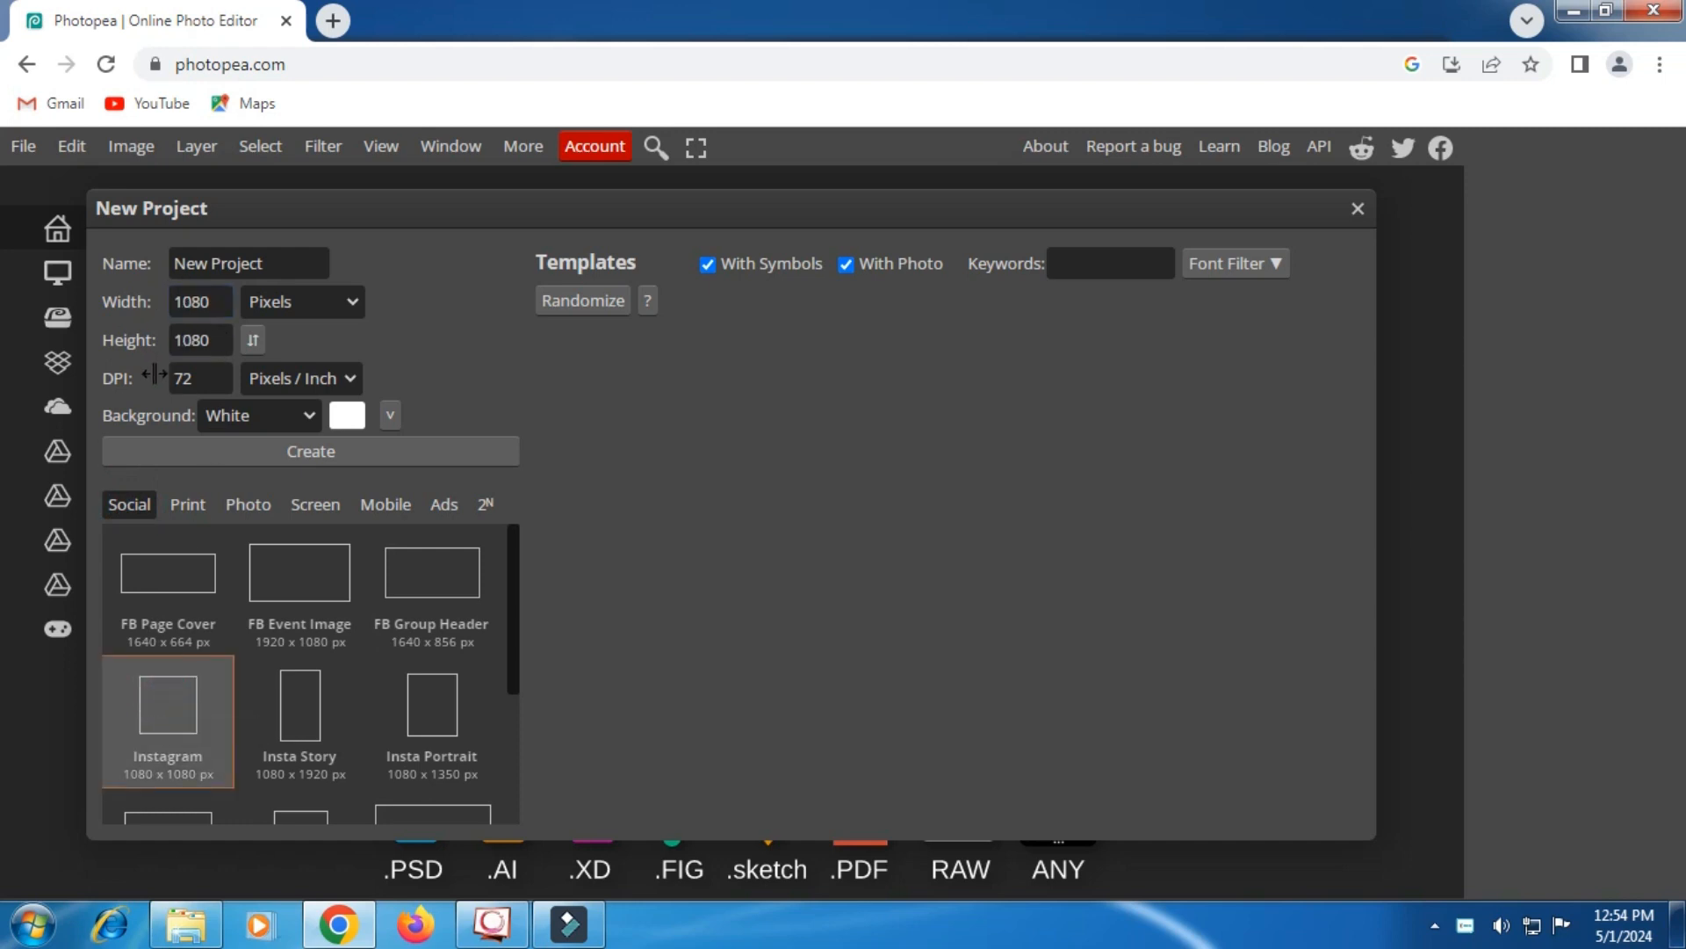
pyautogui.click(302, 454)
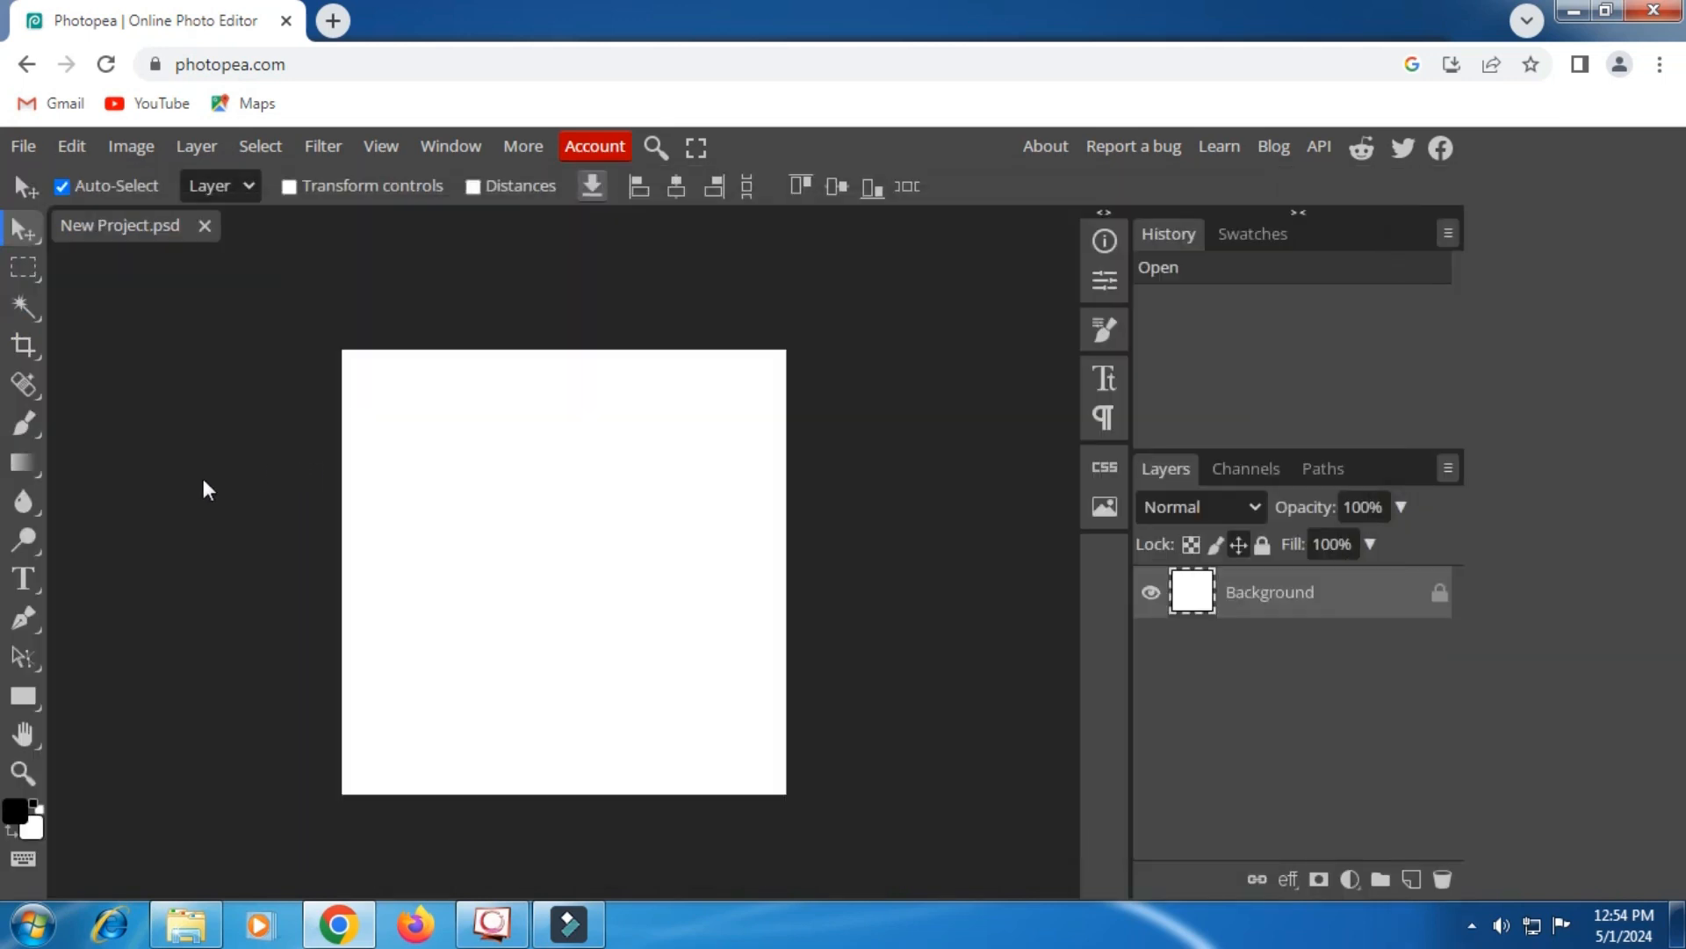
# Step: Add a horizontal text layer reading "B" near the canvas centre at a font size of 82 px
pyautogui.click(26, 578)
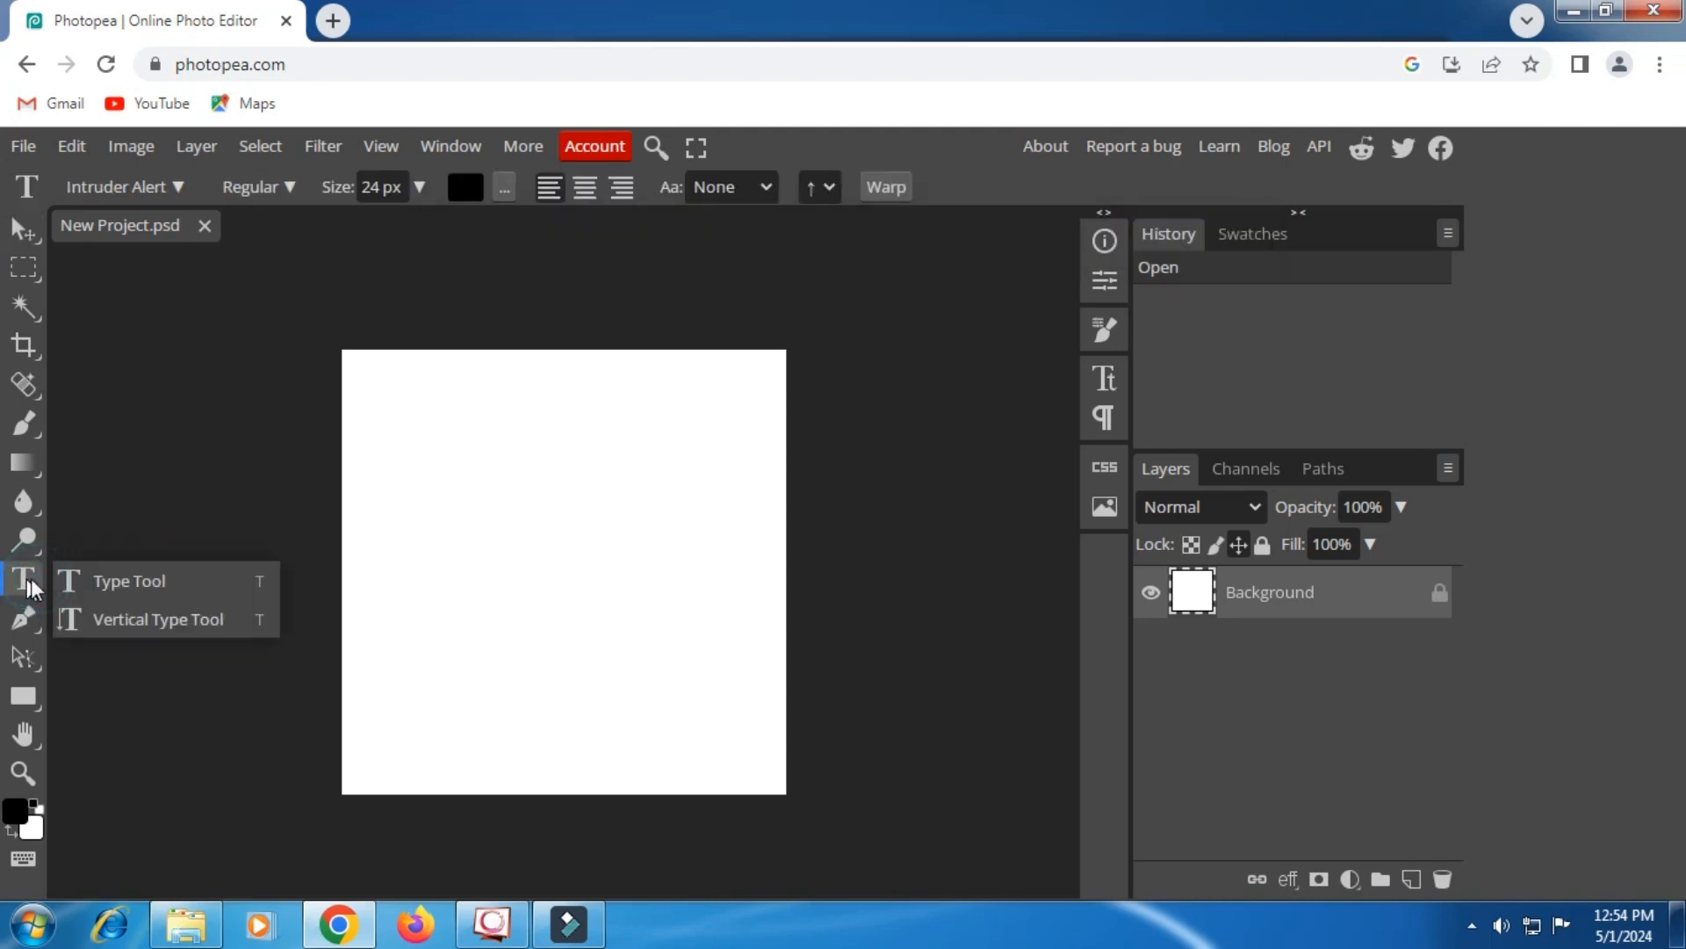
pyautogui.click(118, 580)
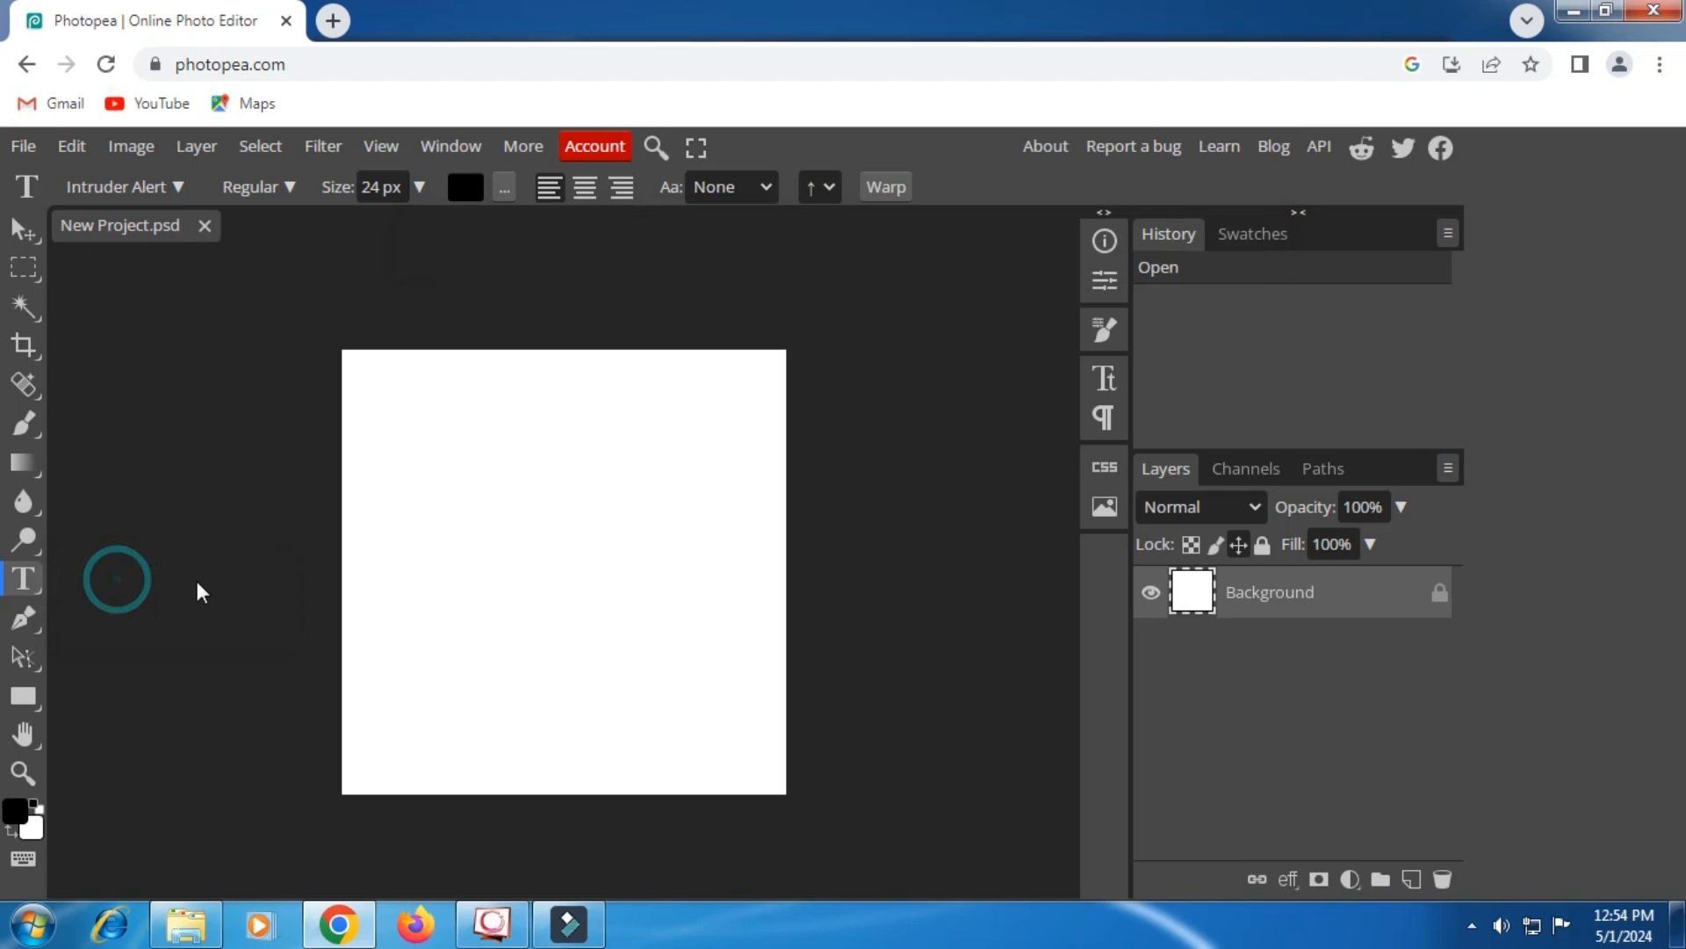
pyautogui.click(555, 567)
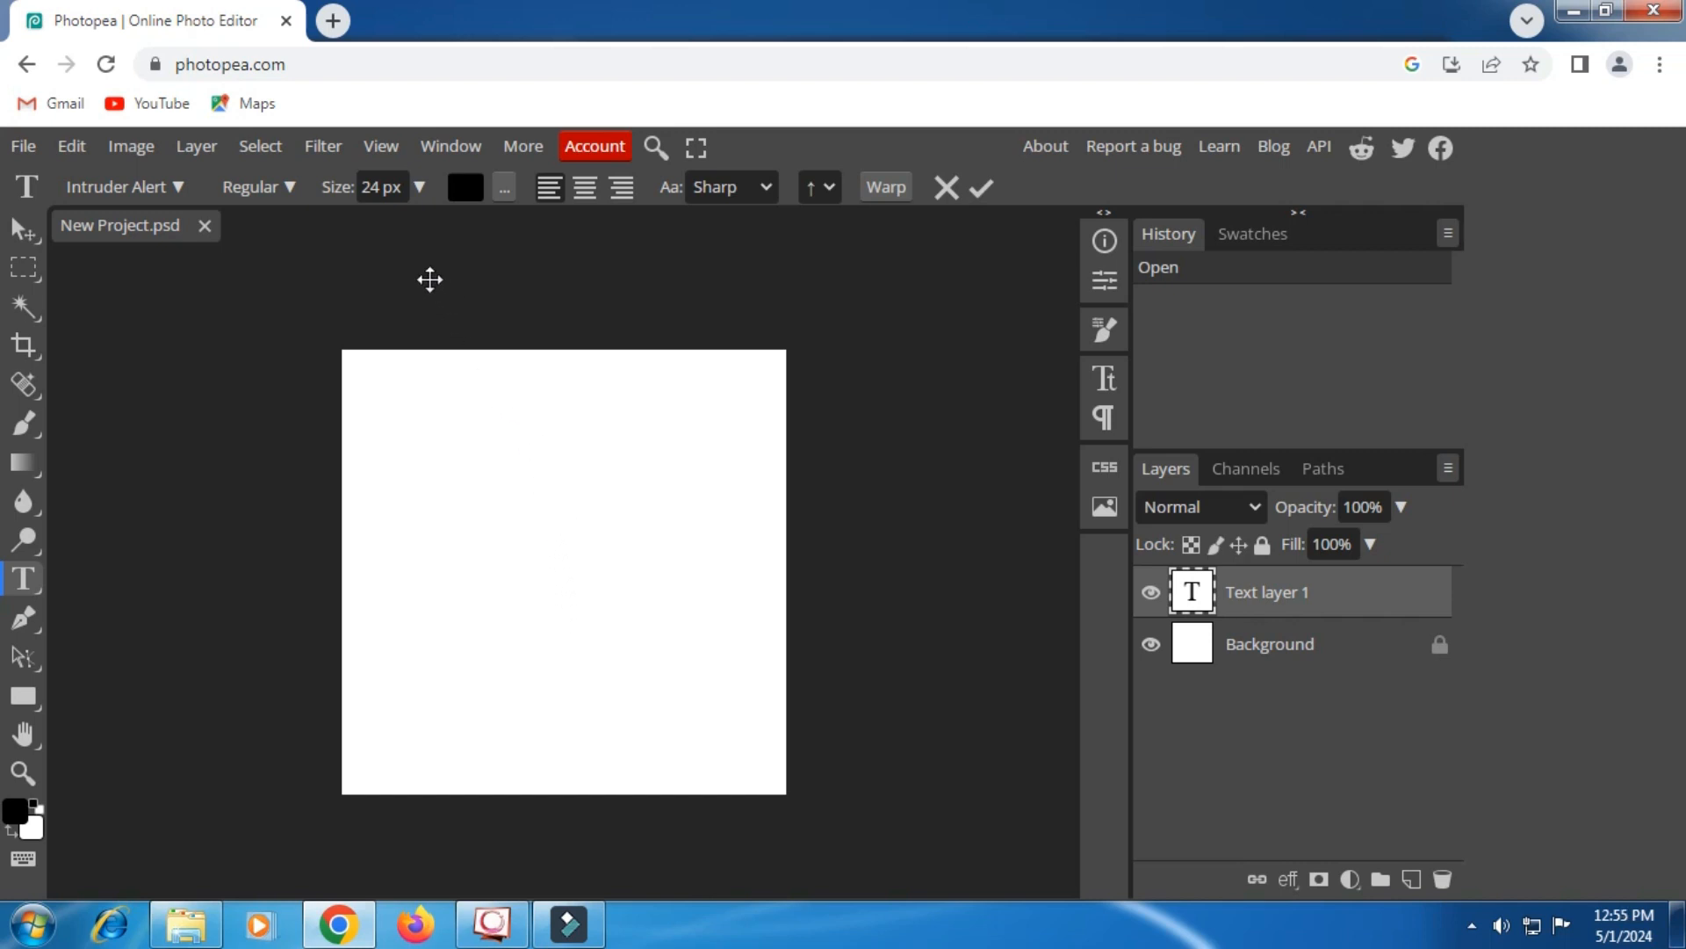
pyautogui.moveTo(331, 195); pyautogui.dragTo(393, 200)
pyautogui.write('B')
# Step: Centre-align the letter B and enlarge its font size to 289 px
pyautogui.moveTo(571, 548); pyautogui.dragTo(546, 550)
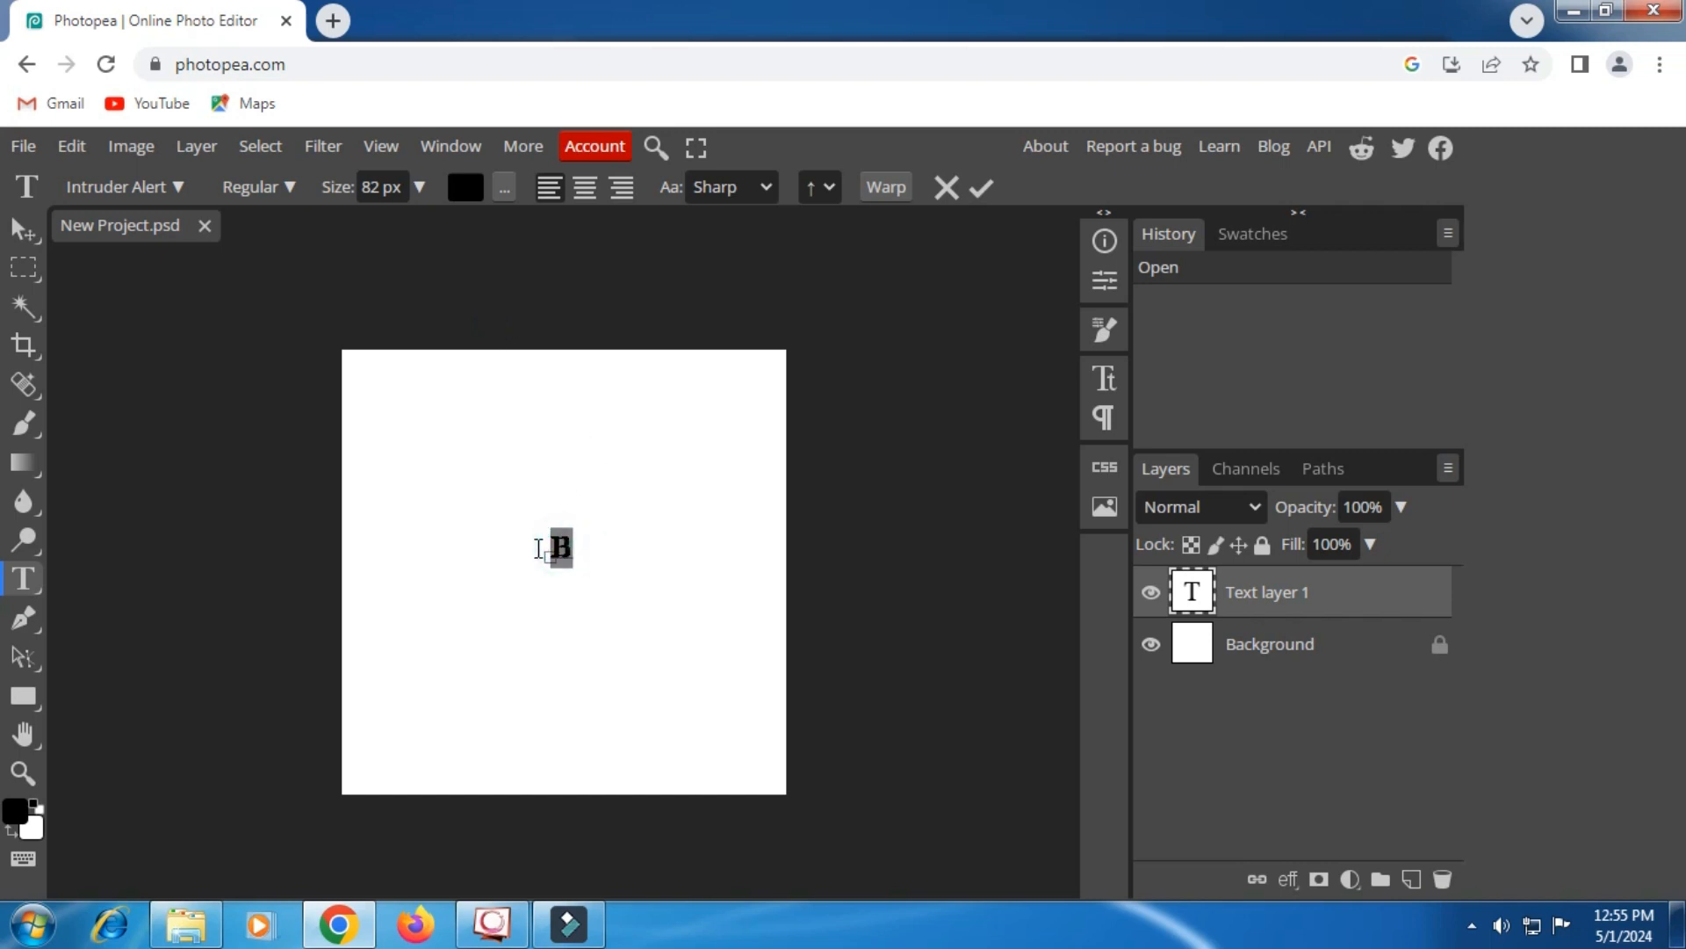
pyautogui.click(588, 192)
pyautogui.click(330, 191)
pyautogui.moveTo(379, 191); pyautogui.dragTo(539, 213)
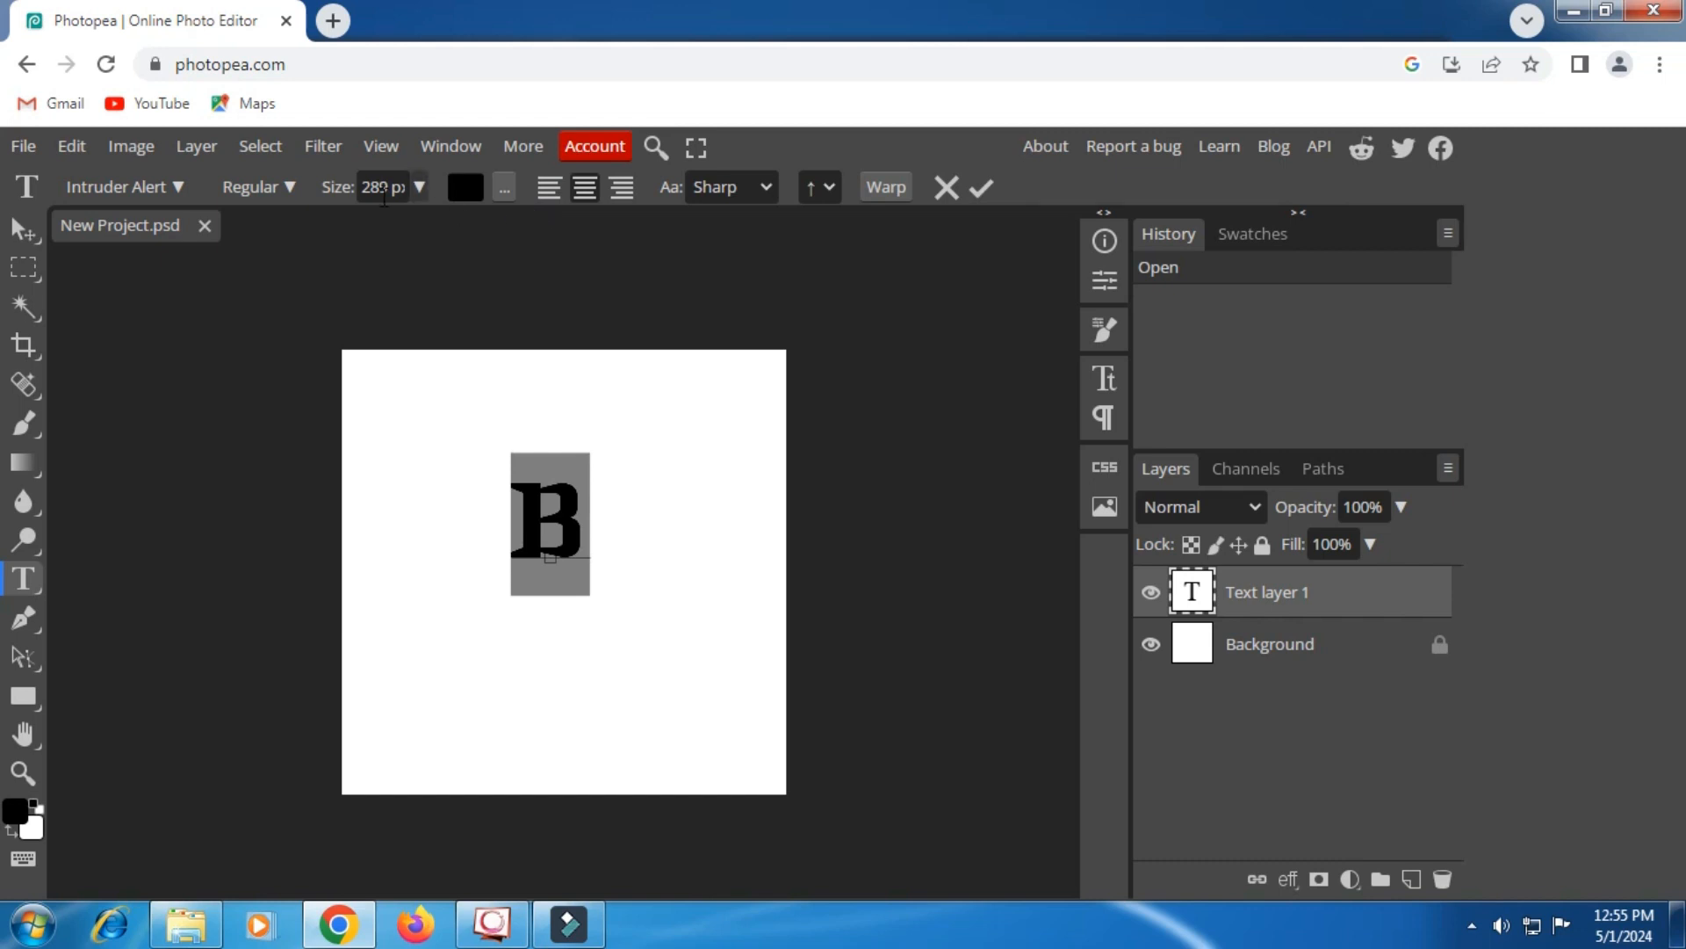
pyautogui.click(176, 184)
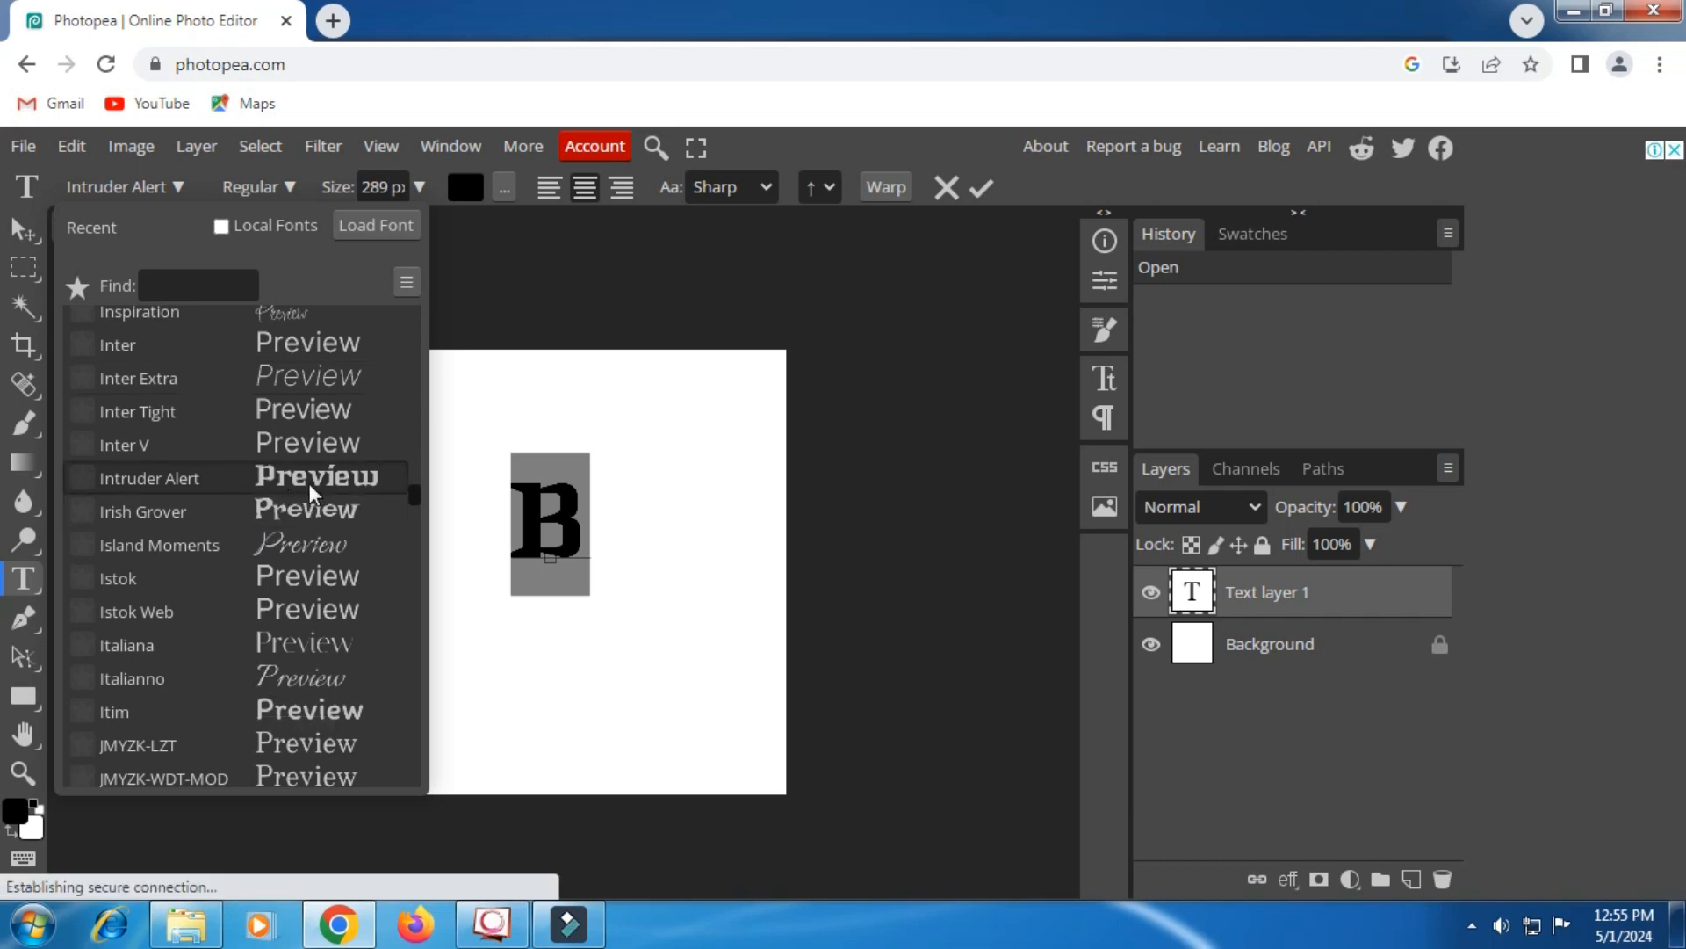
pyautogui.scroll(-5, 309, 483)
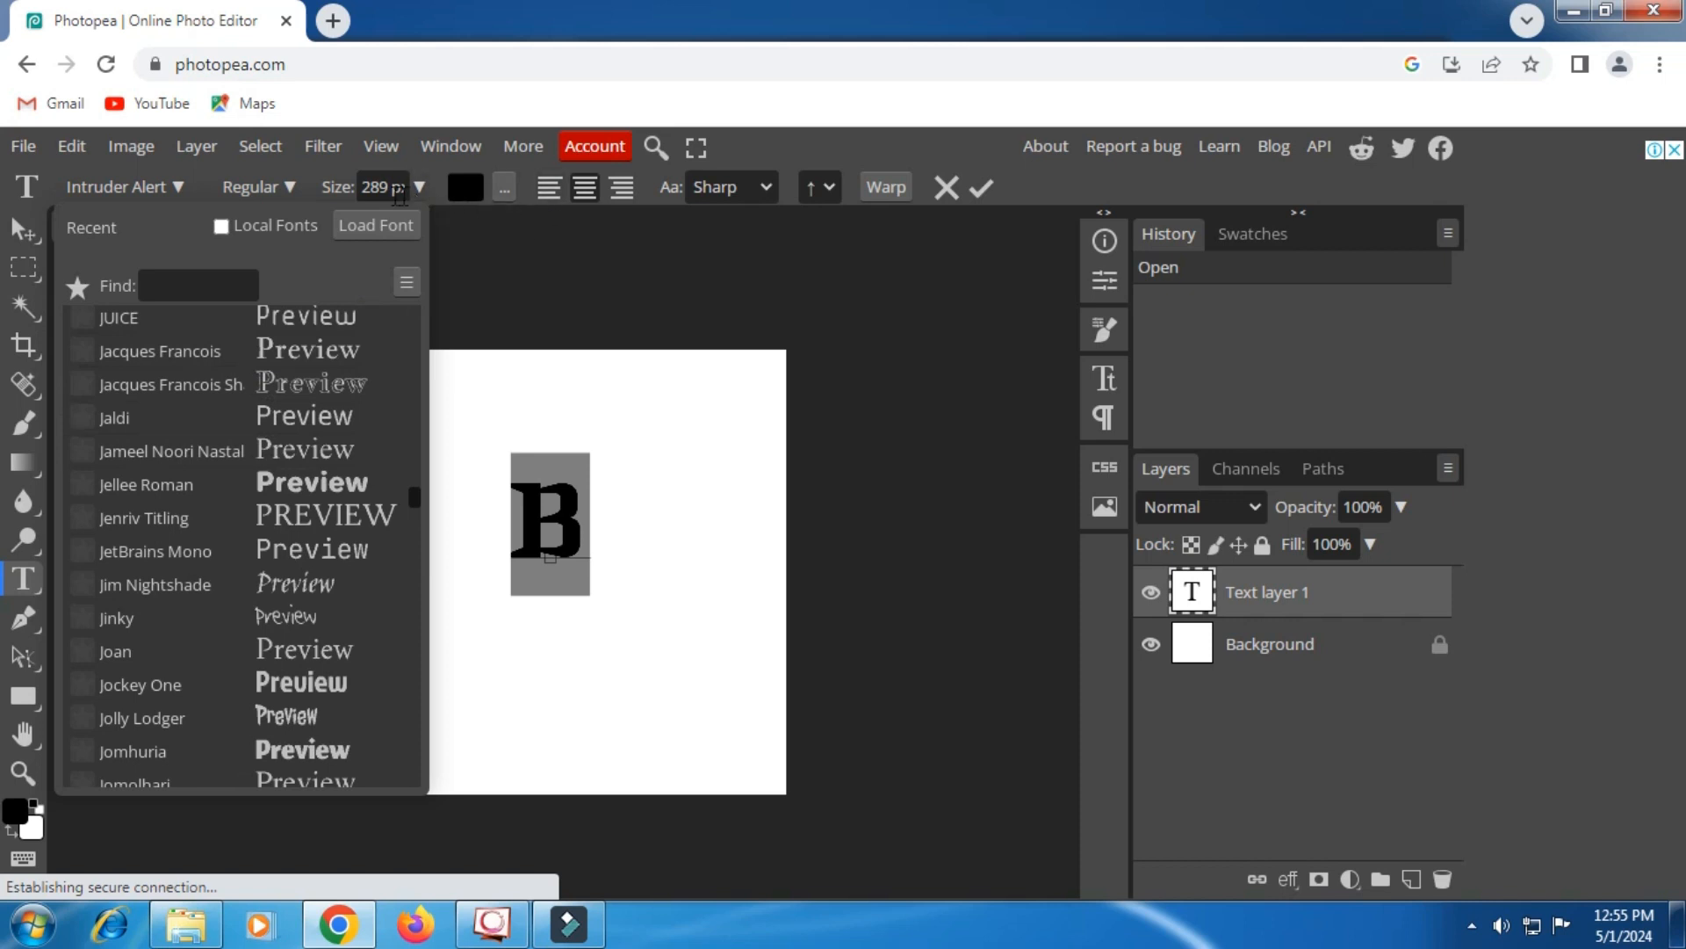
pyautogui.click(896, 149)
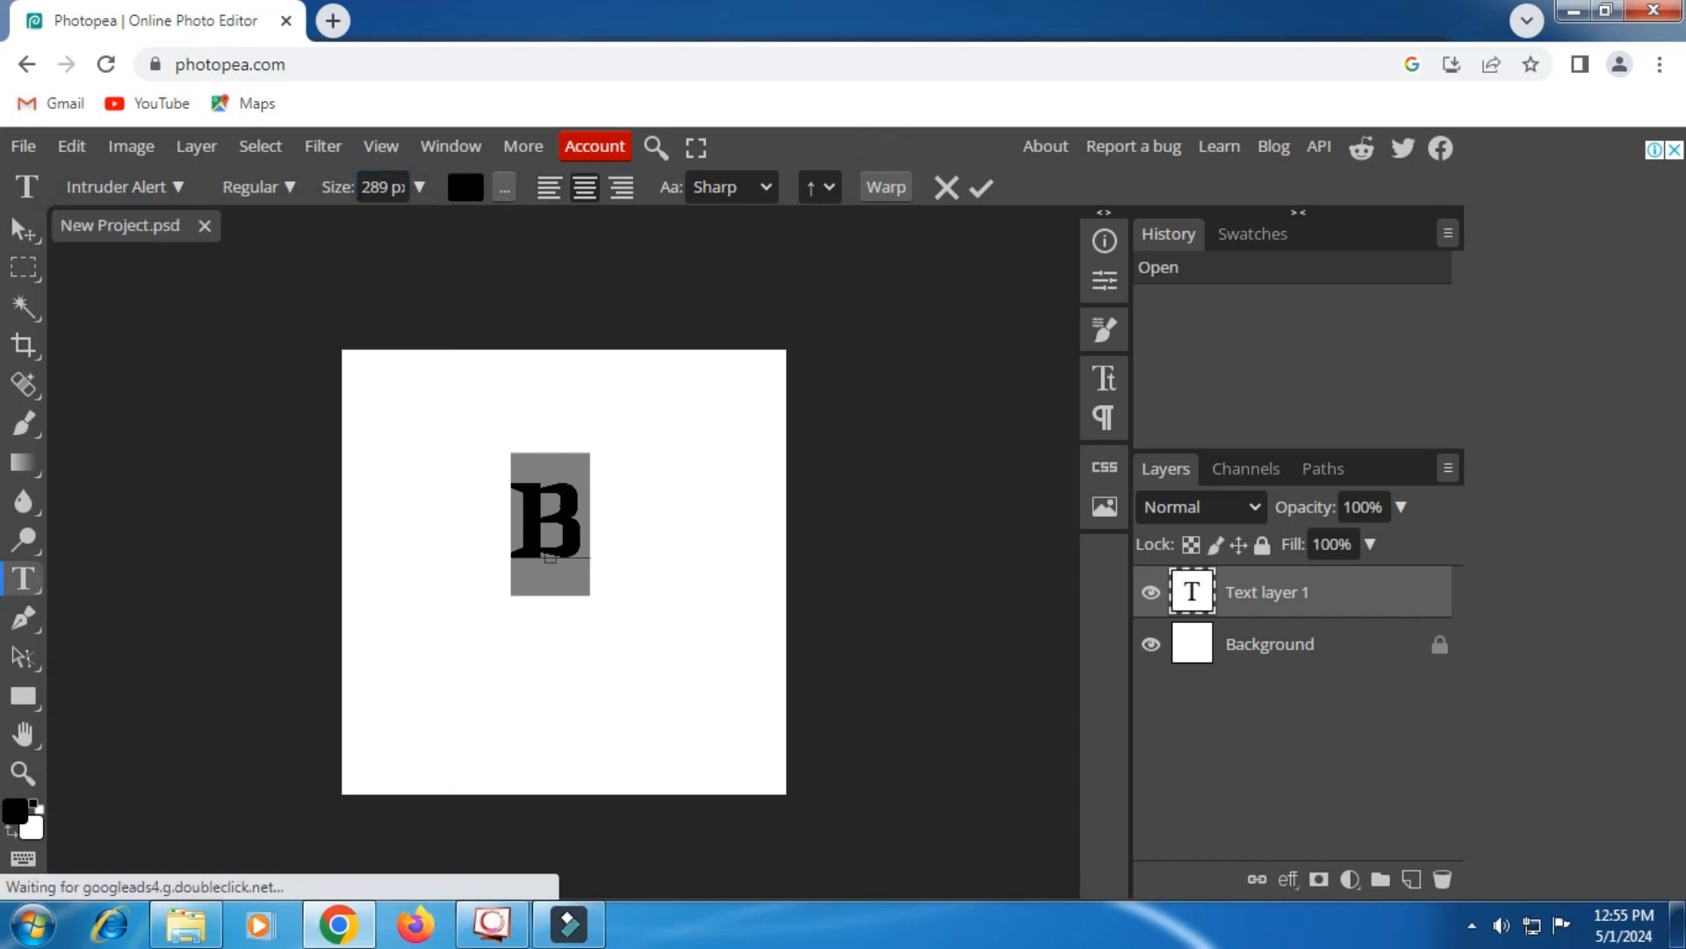
# Step: Set the letter B's font size to 305 px and its colour to blue 0096ff, and commit the text
pyautogui.moveTo(339, 193); pyautogui.dragTo(350, 194)
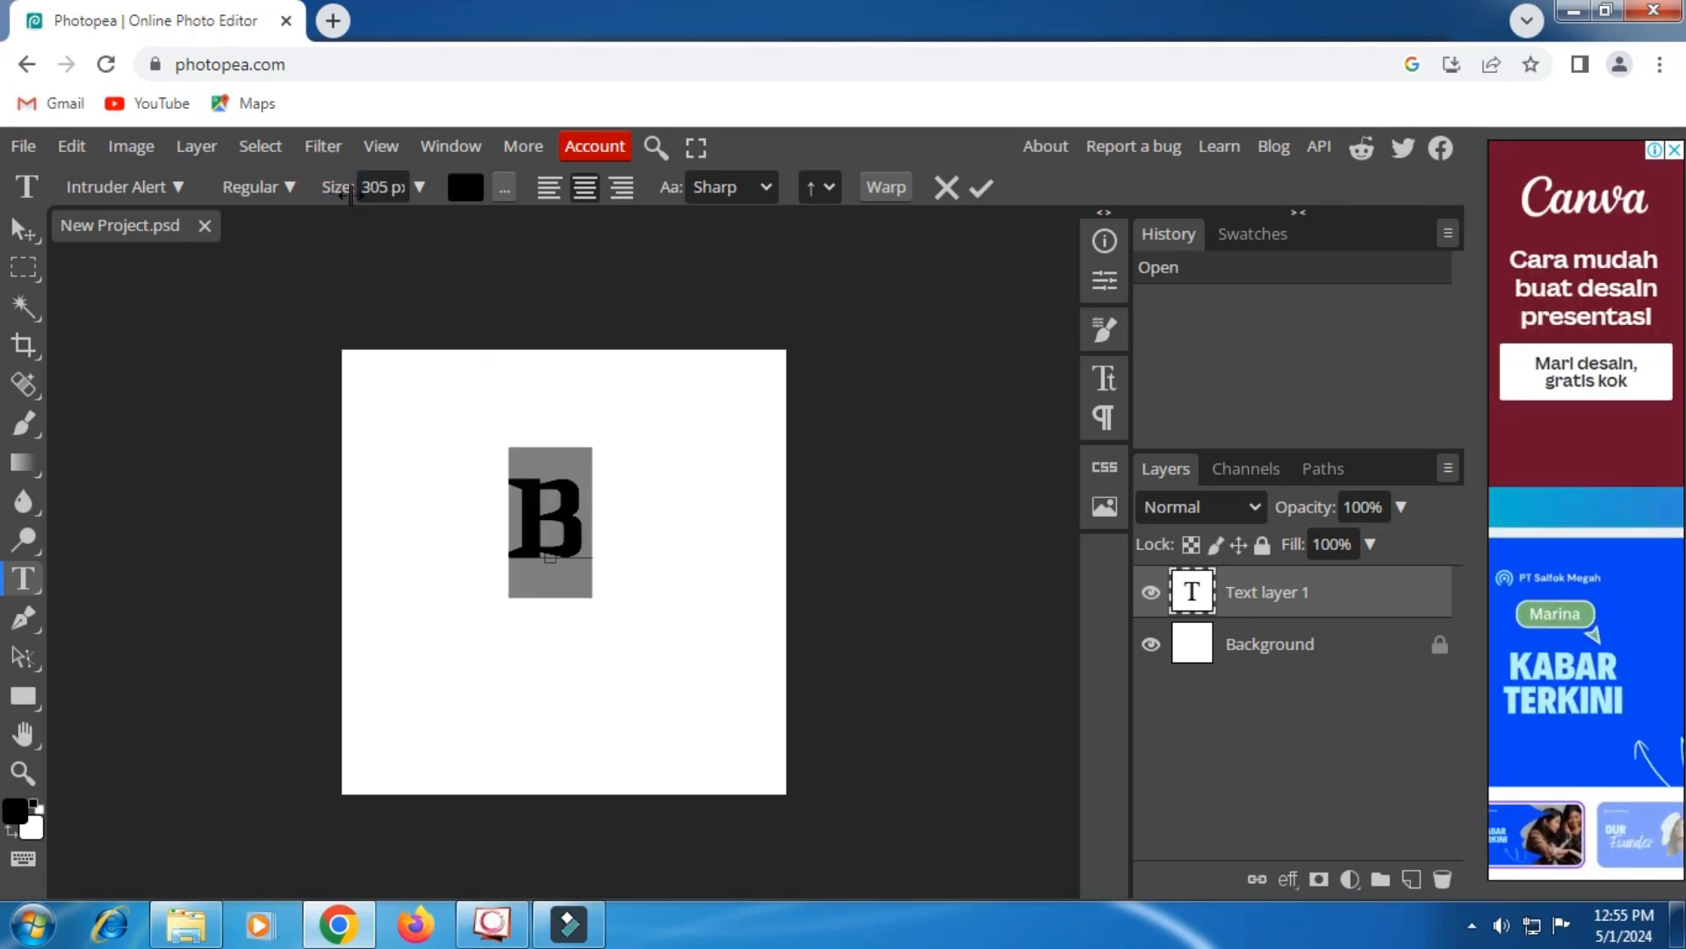
pyautogui.click(468, 192)
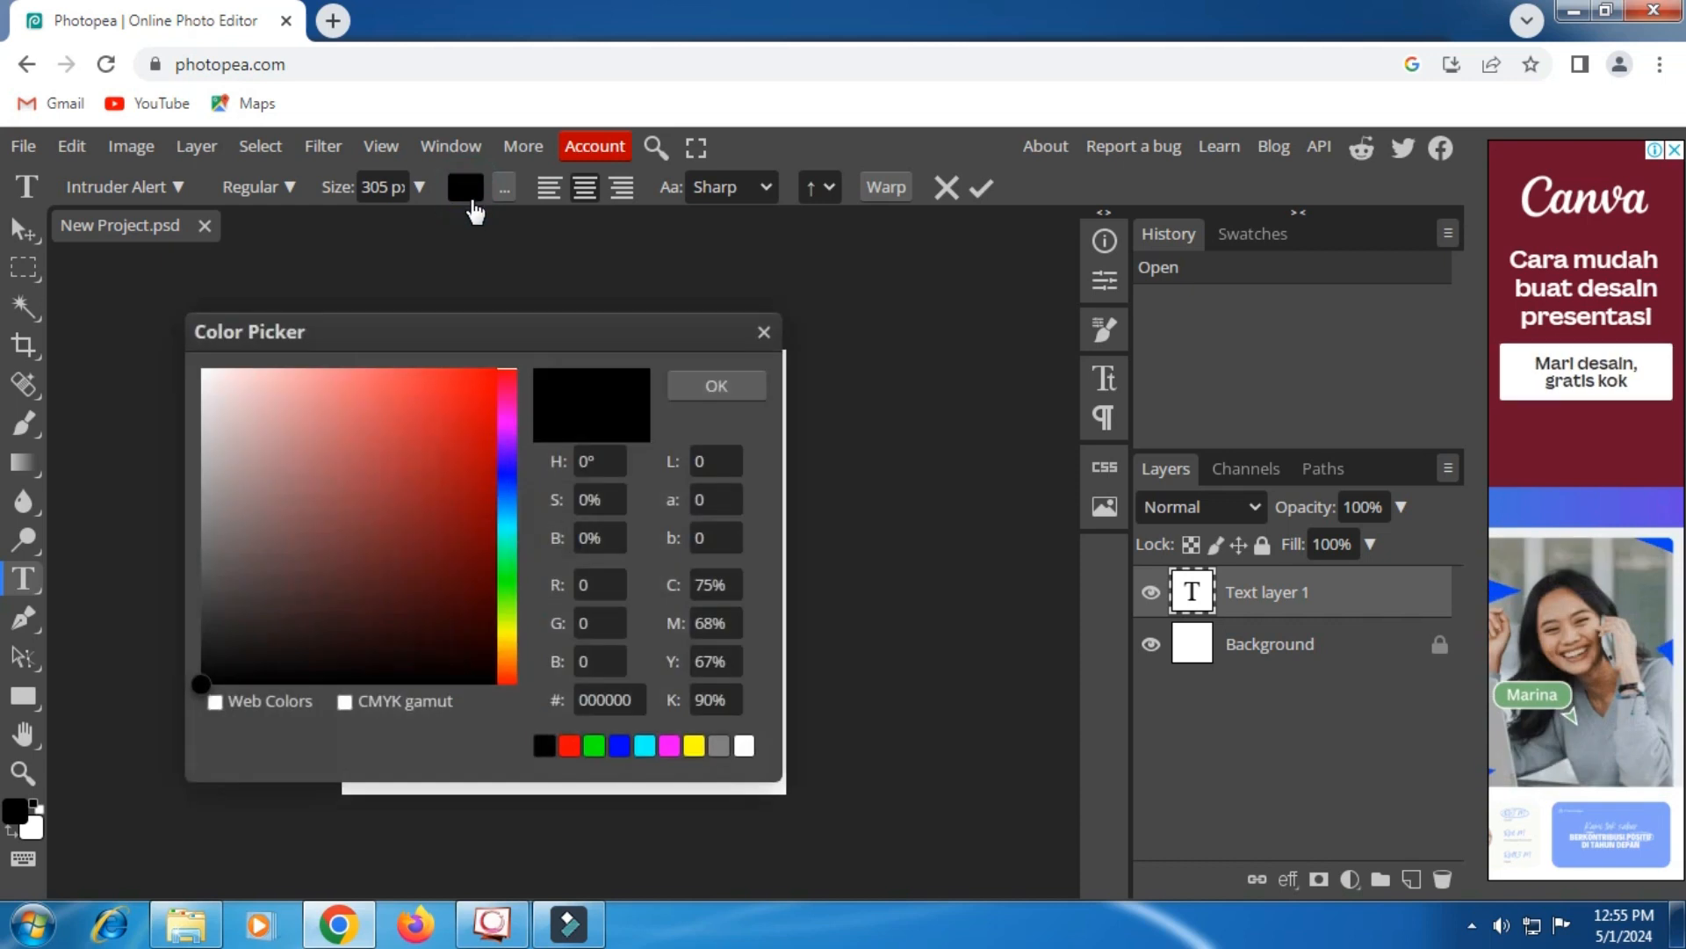
pyautogui.click(507, 504)
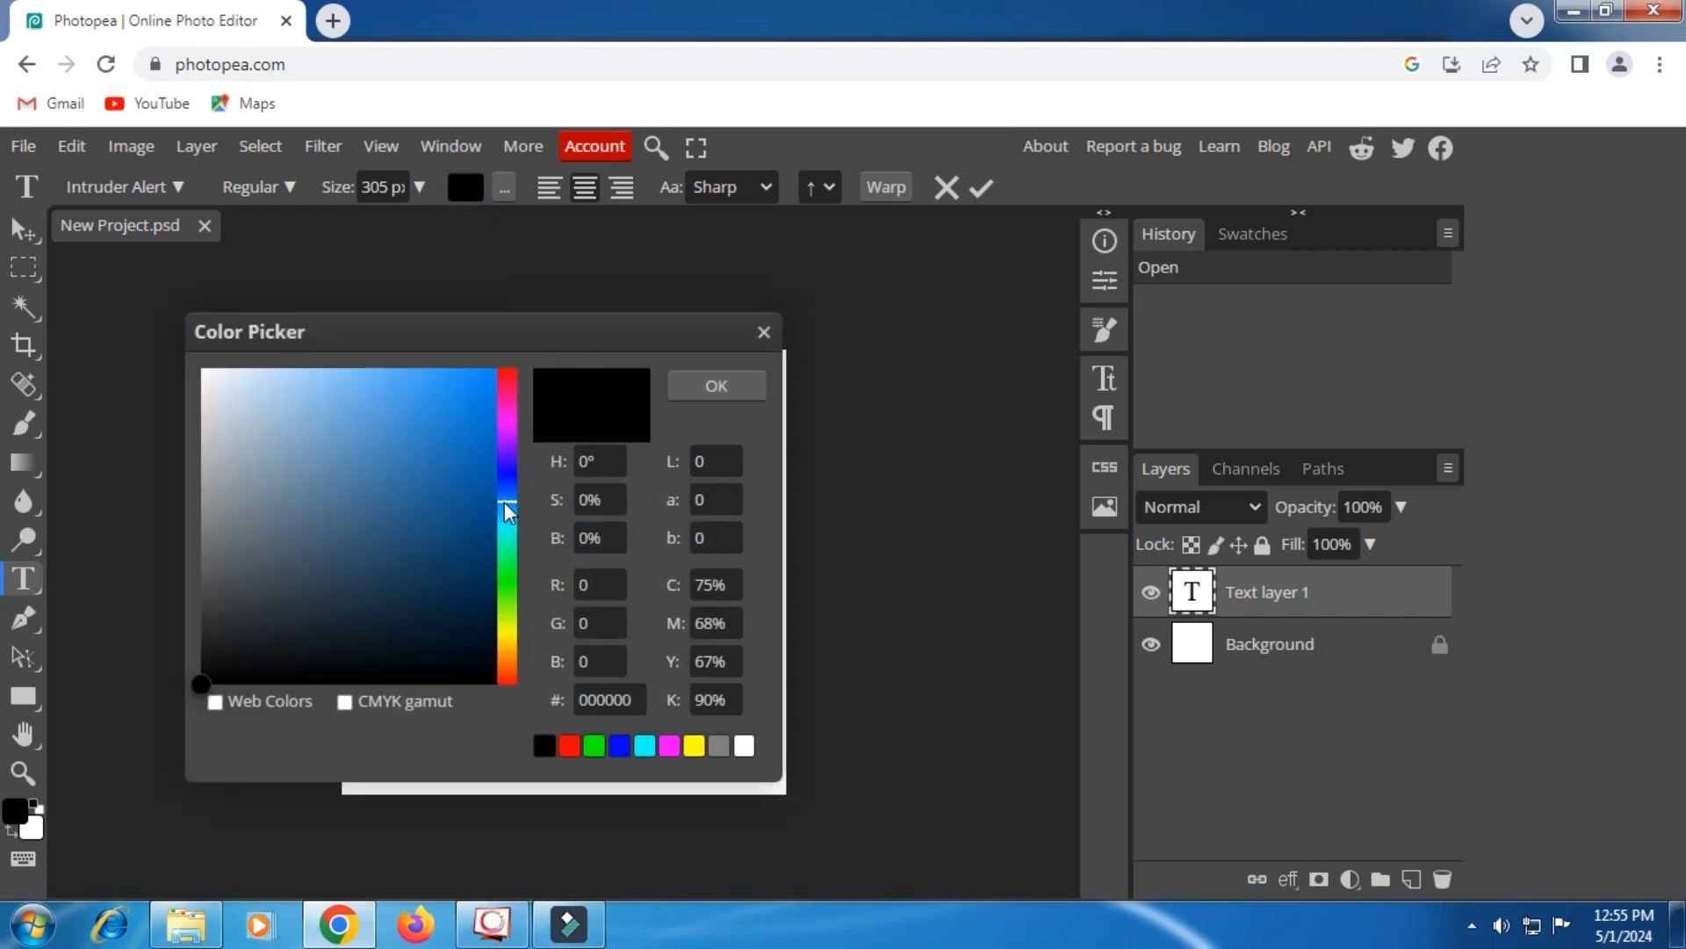
pyautogui.click(497, 368)
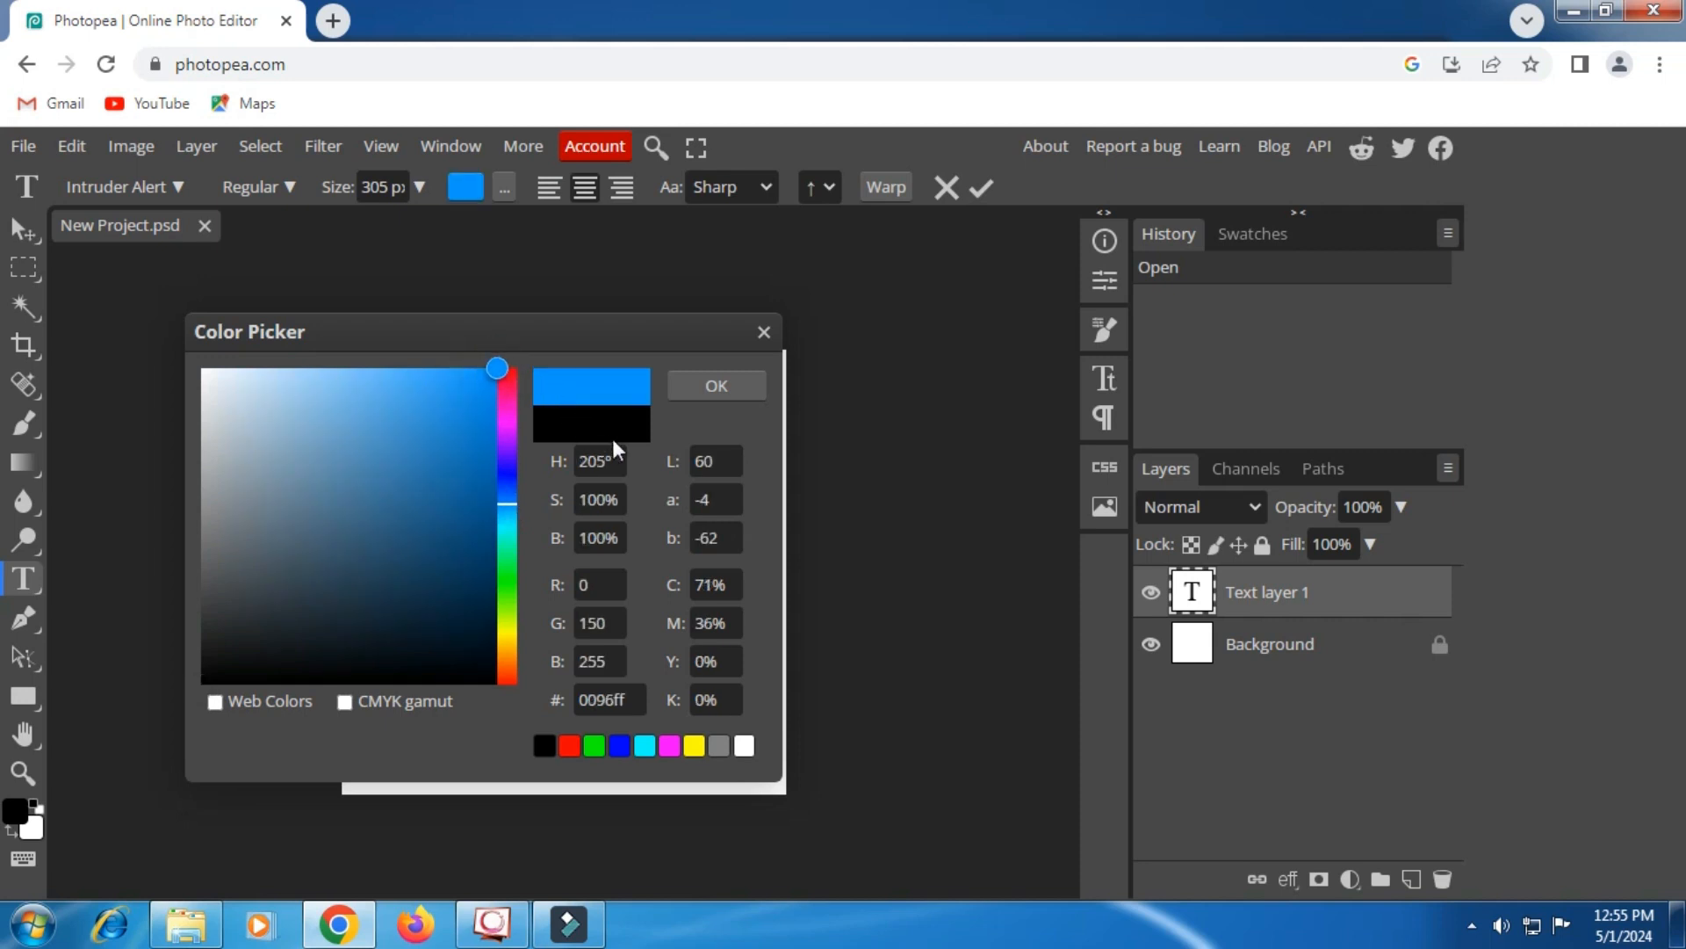
pyautogui.click(720, 384)
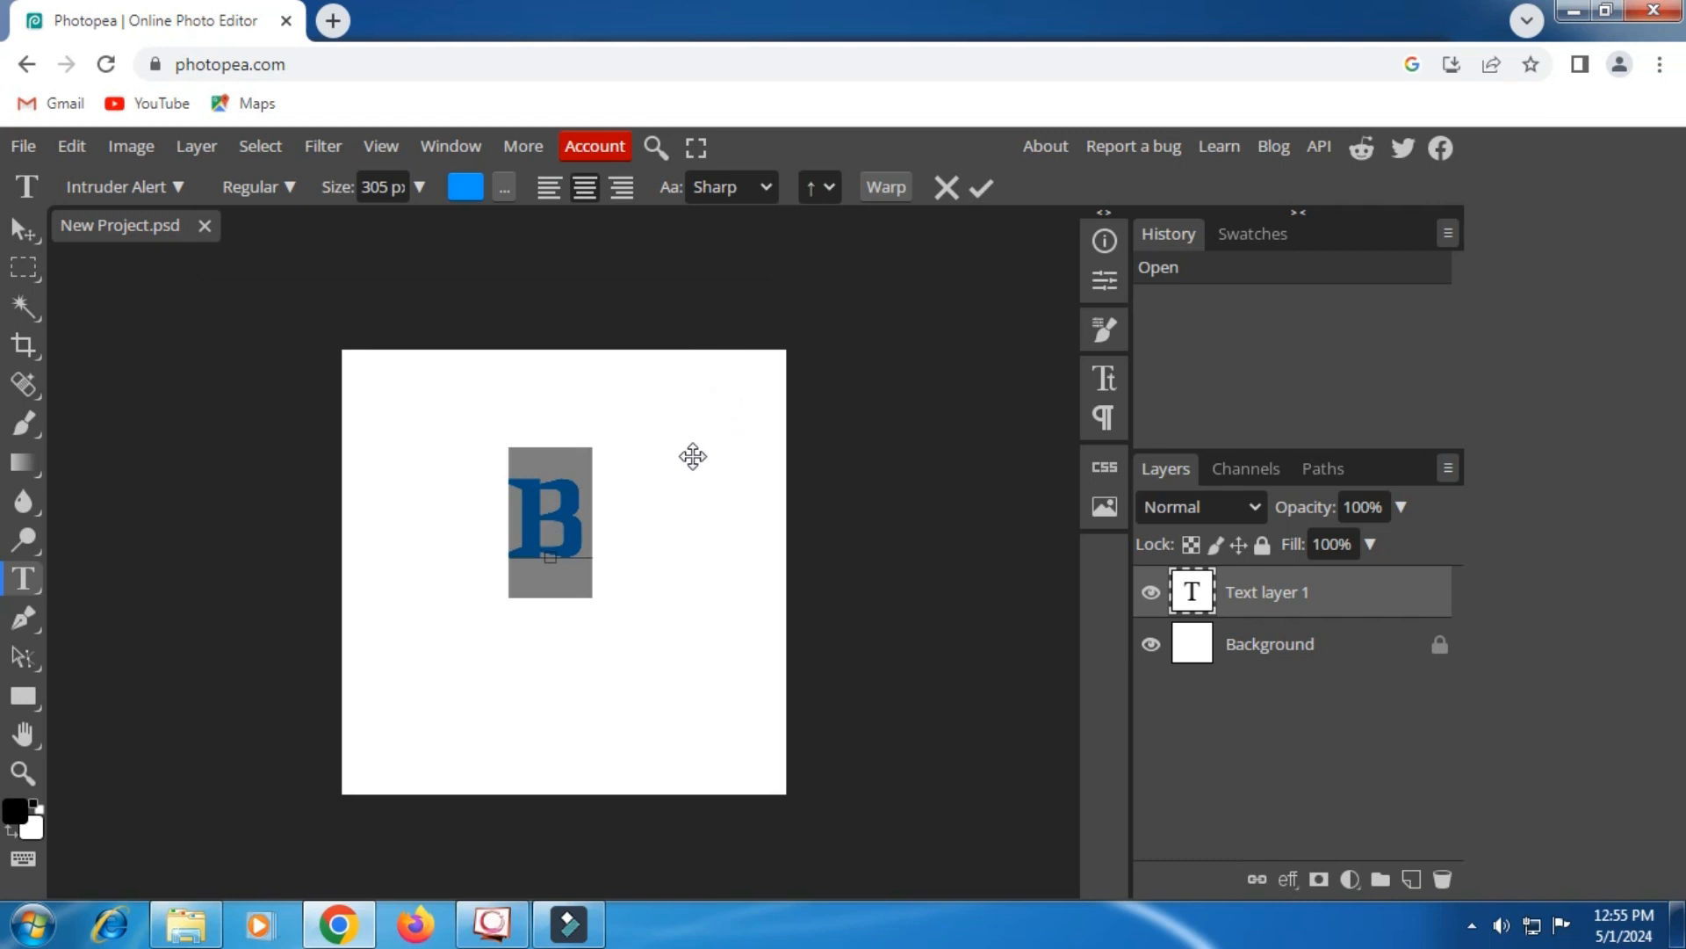
pyautogui.click(980, 188)
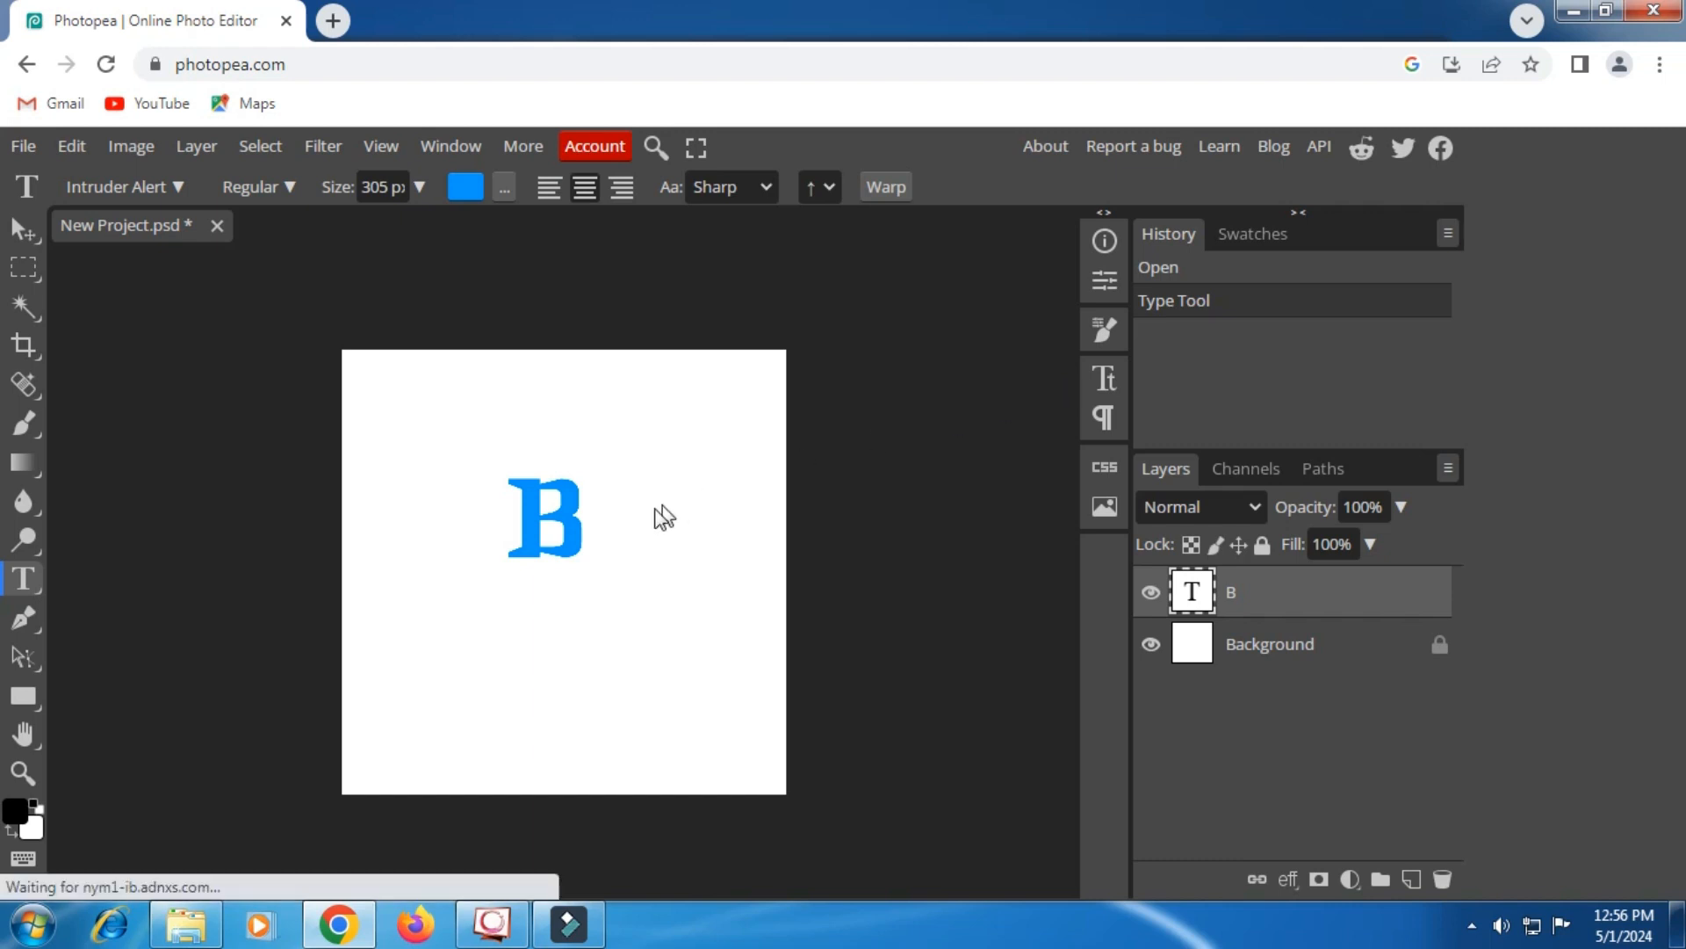
# Step: Examine the blue letter B on the canvas at closer and wider magnifications
pyautogui.scroll(2, 586, 538)
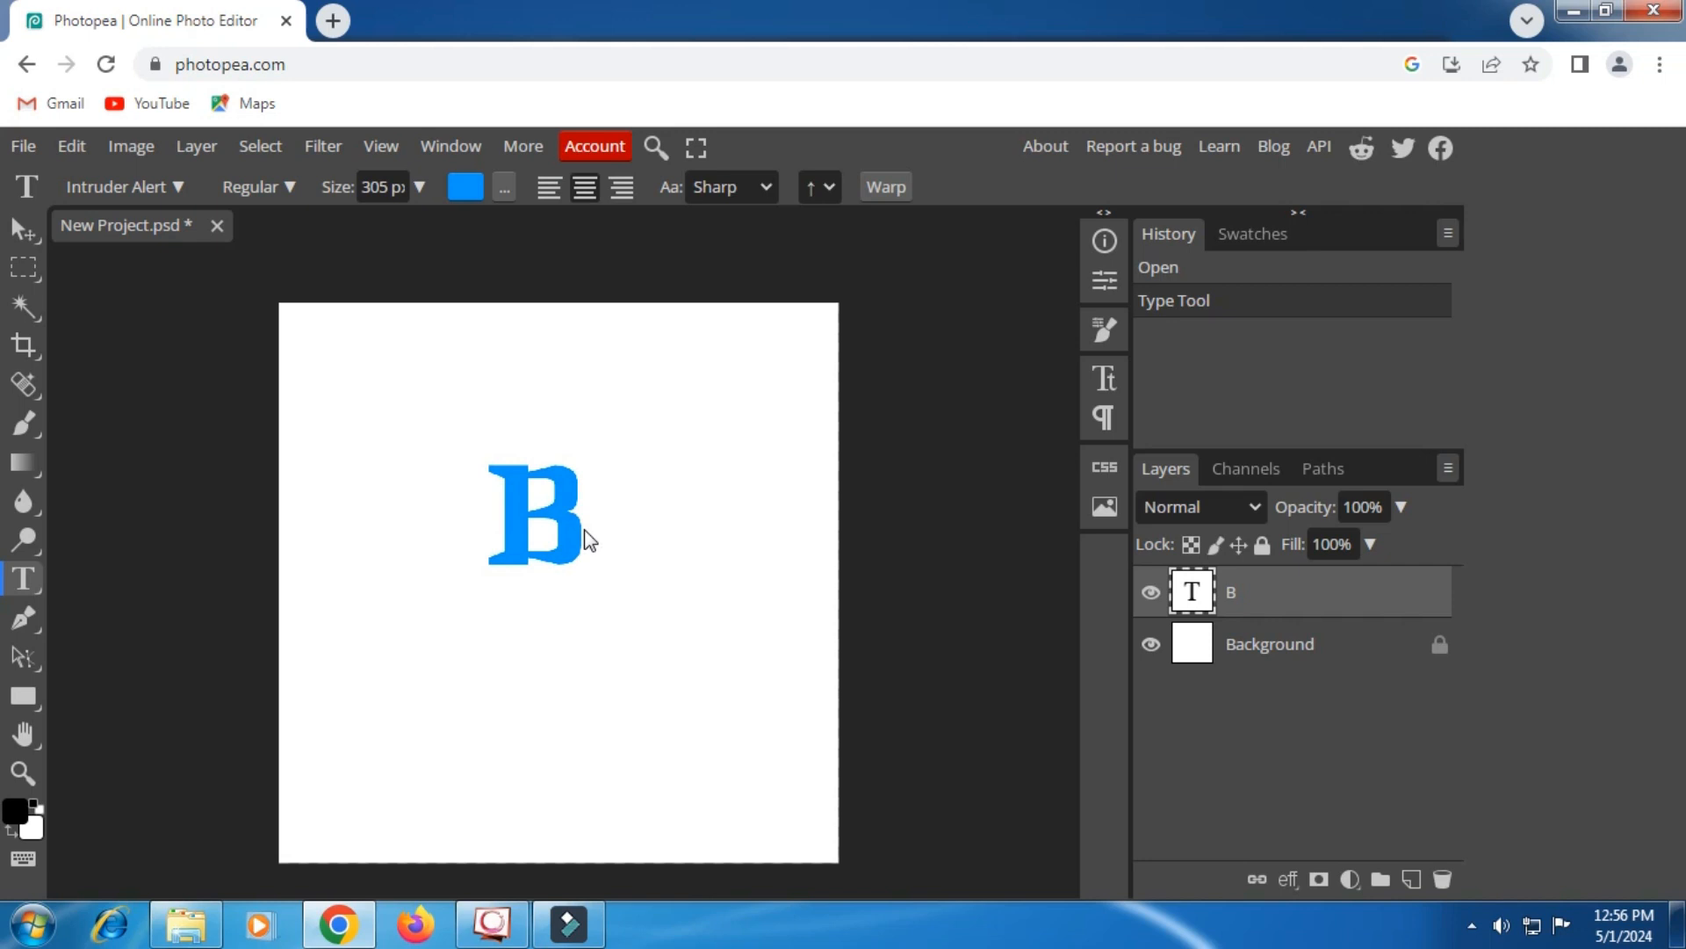
pyautogui.scroll(1, 586, 538)
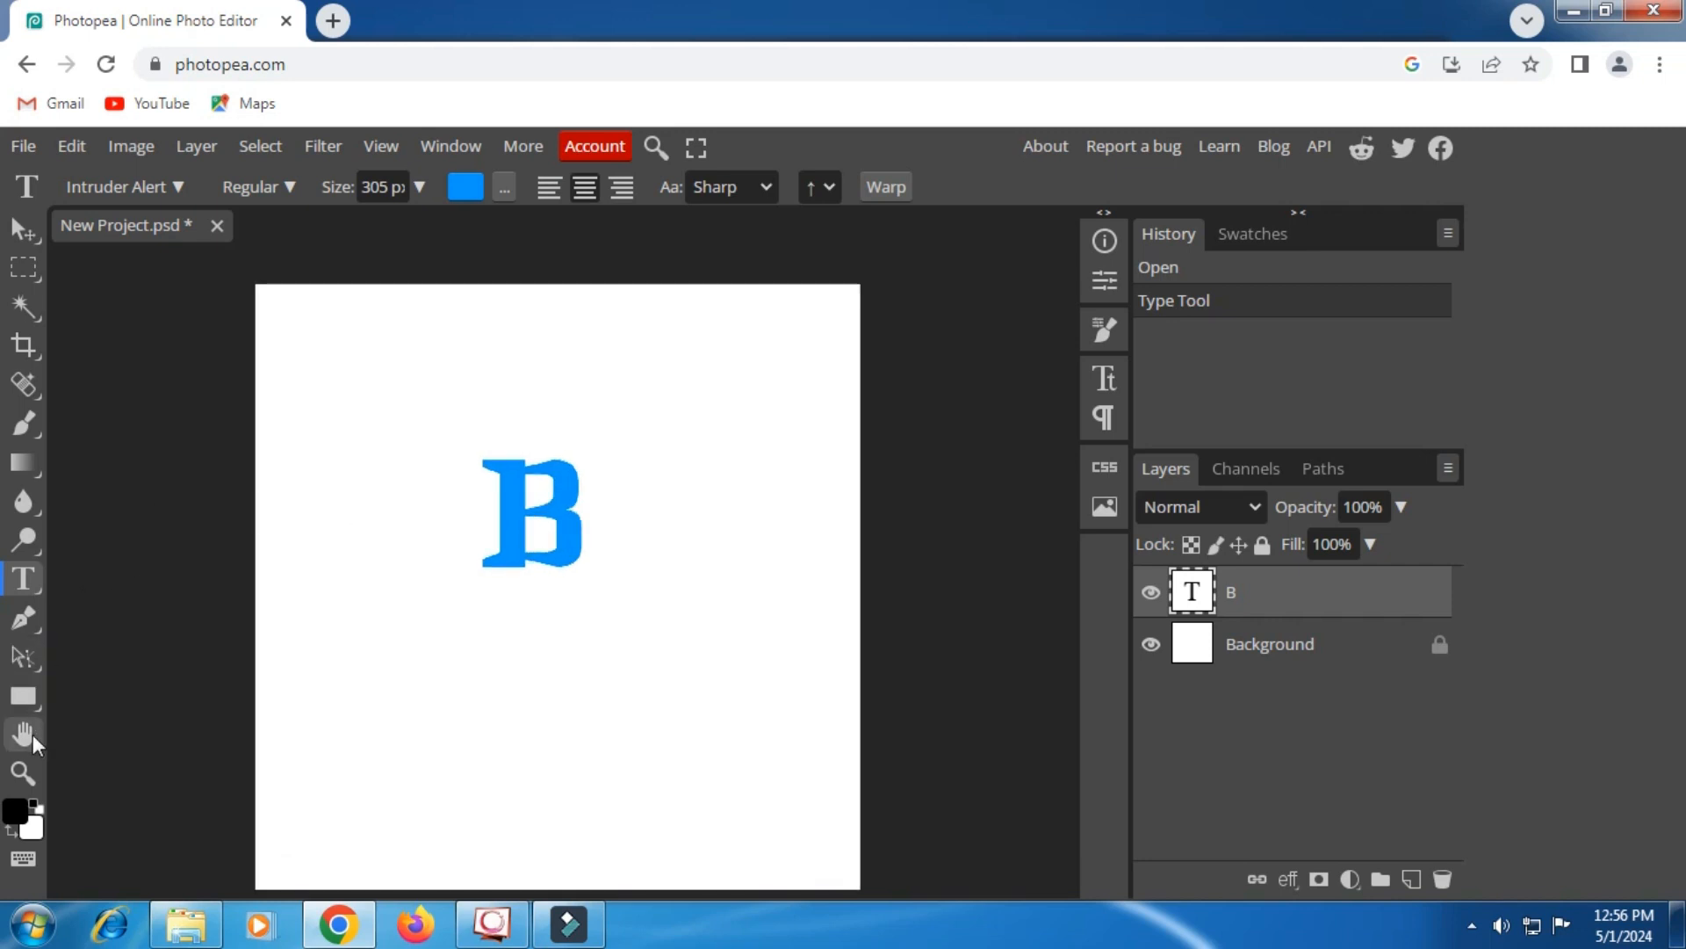
pyautogui.click(23, 772)
pyautogui.click(512, 603)
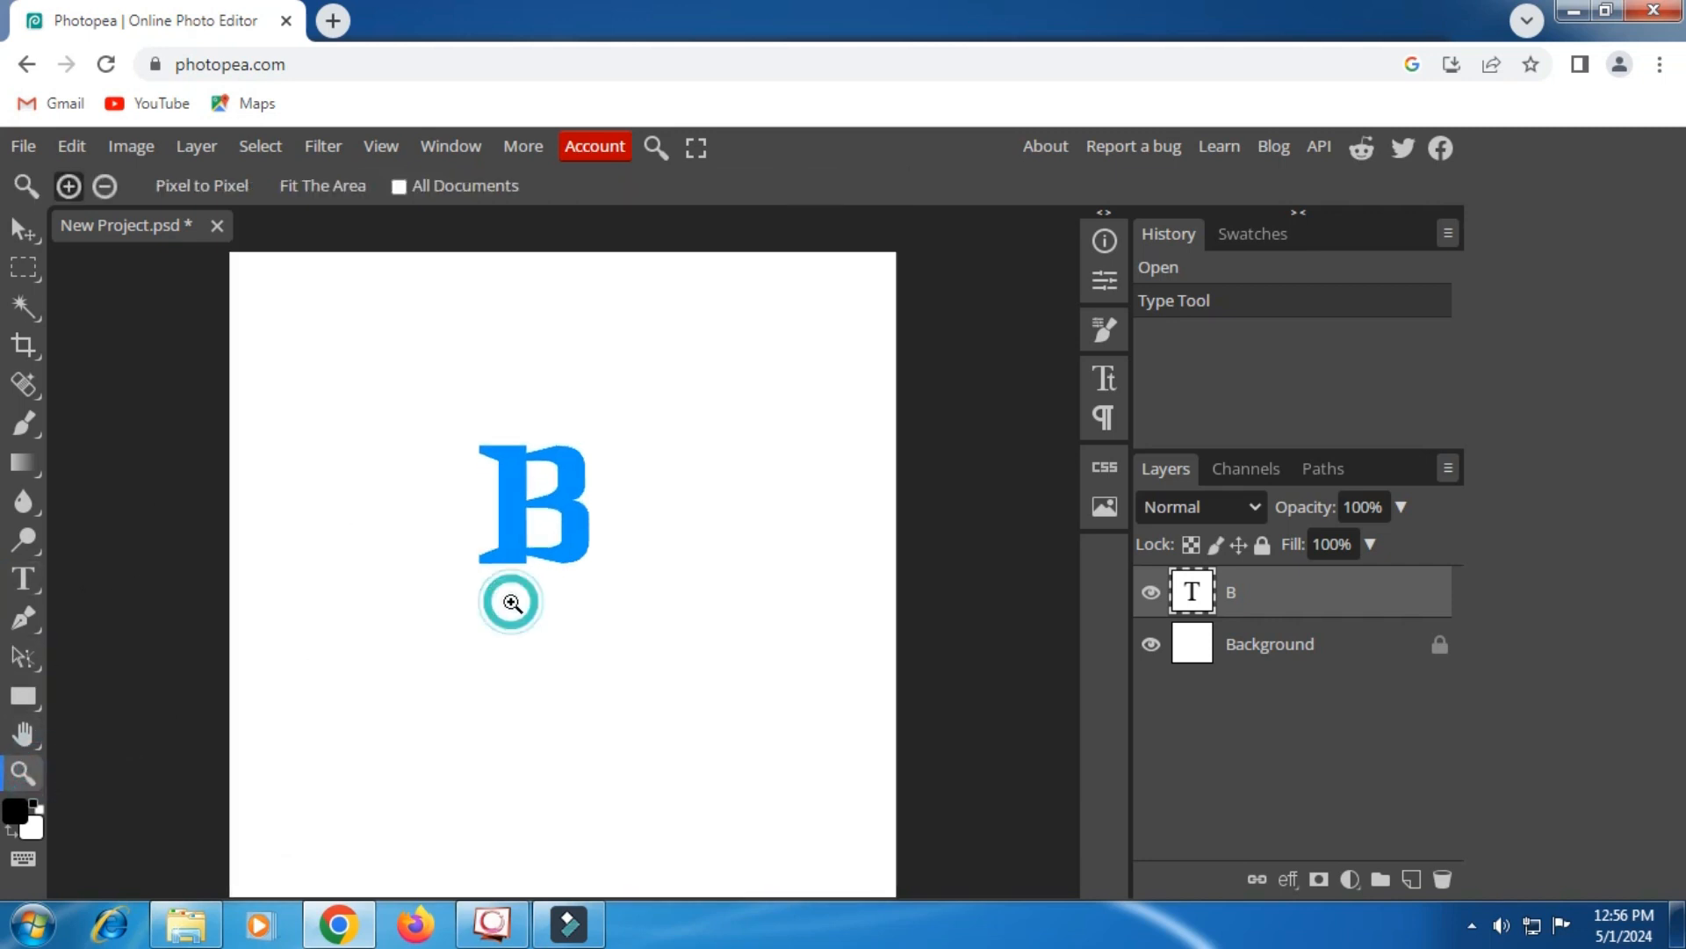
pyautogui.click(105, 185)
pyautogui.click(545, 468)
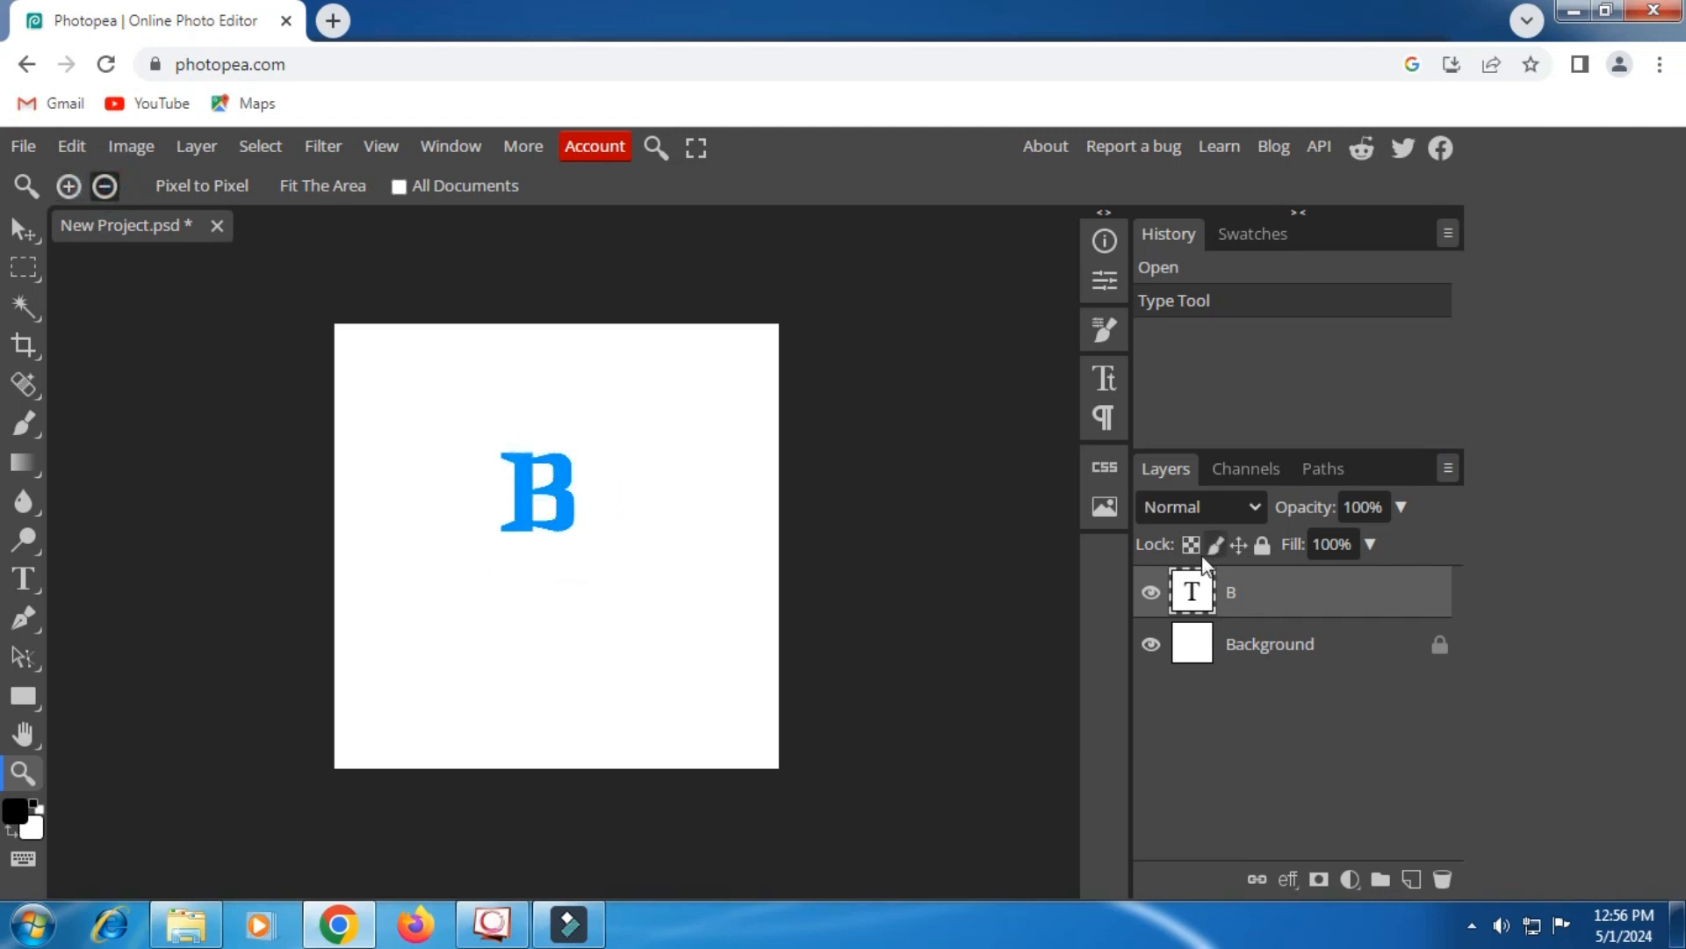
pyautogui.click(69, 186)
pyautogui.click(543, 470)
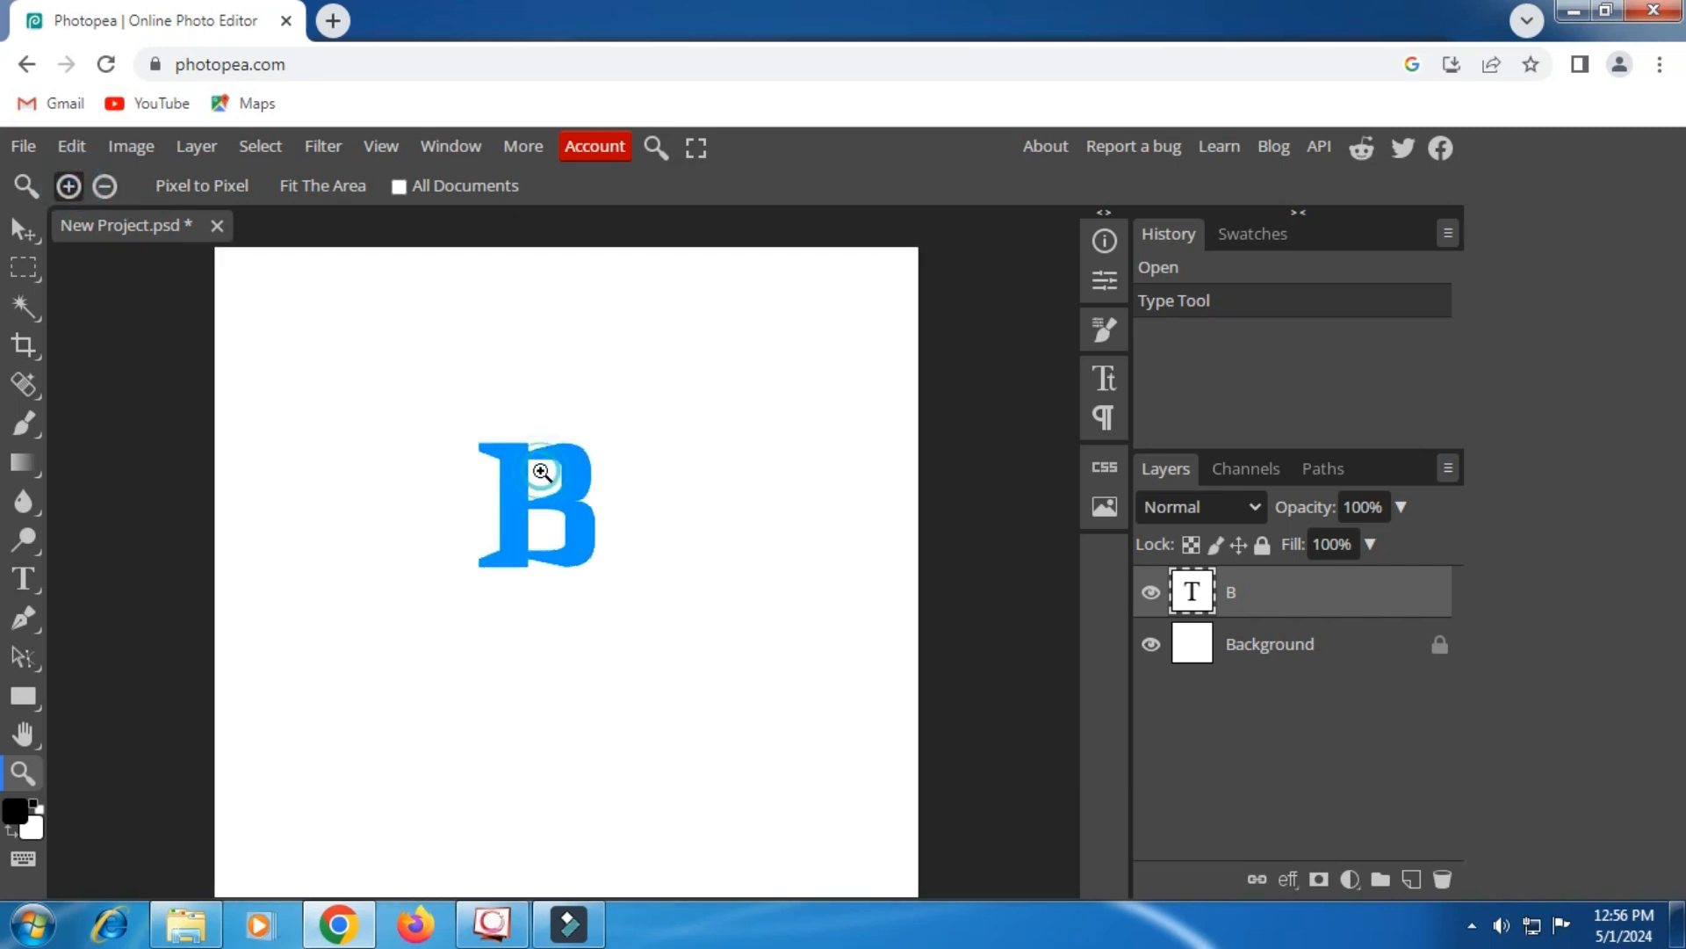
pyautogui.click(542, 472)
pyautogui.click(27, 734)
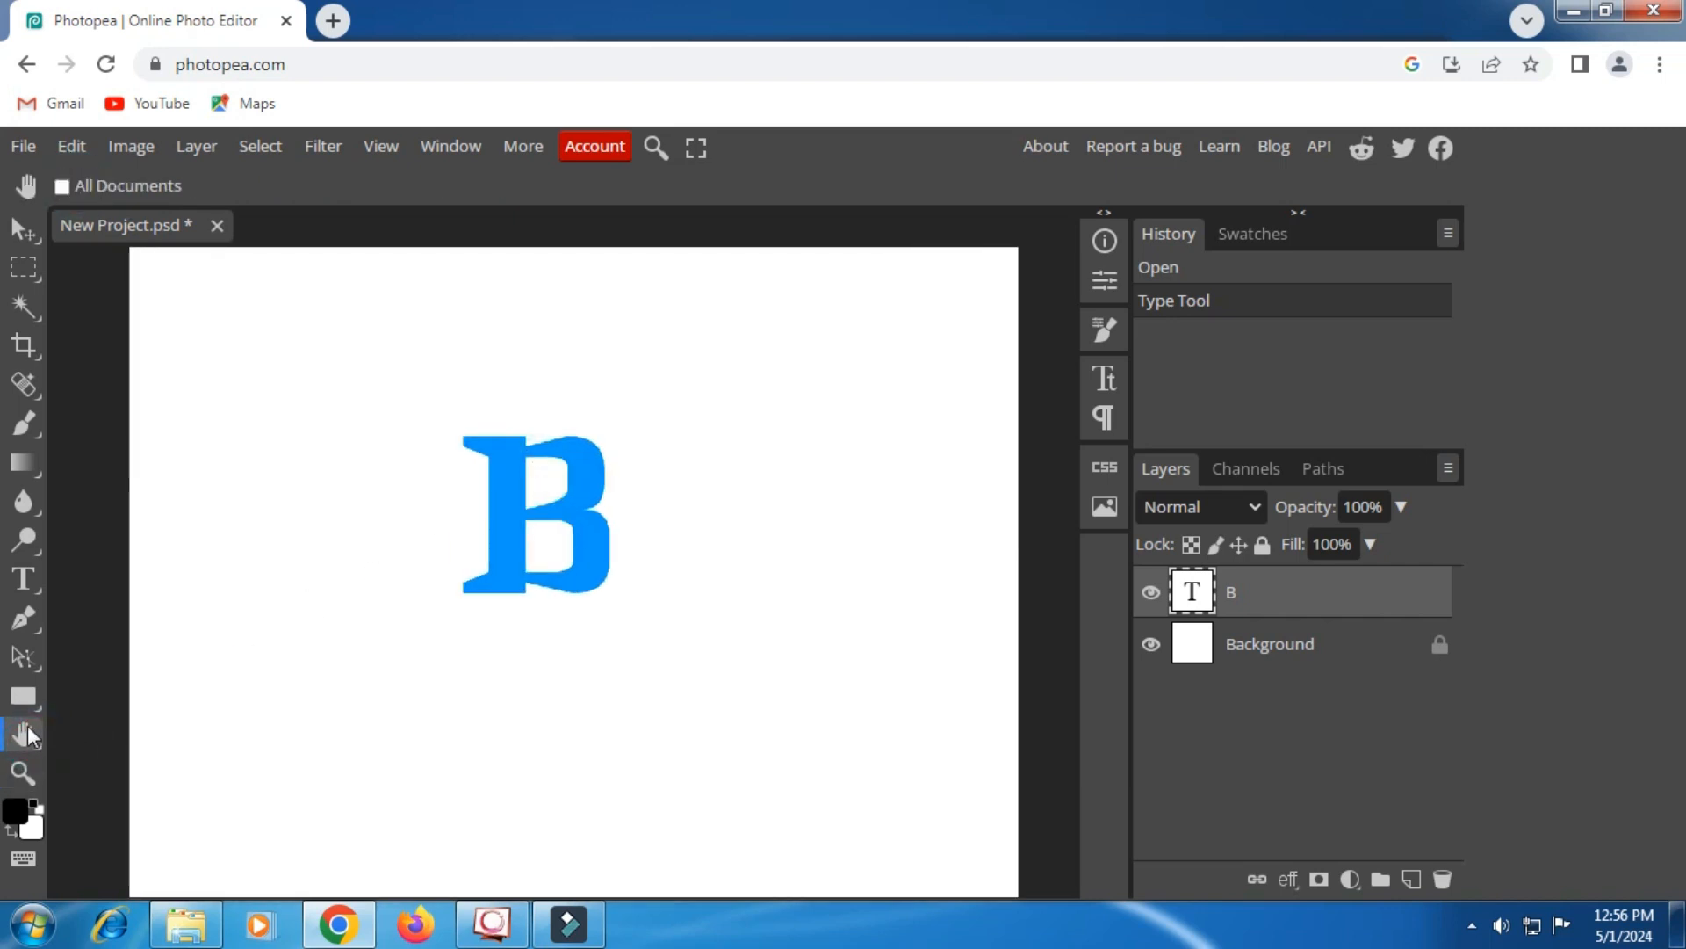
pyautogui.moveTo(452, 650)
pyautogui.mouseDown()
pyautogui.moveTo(556, 667)
pyautogui.moveTo(489, 662)
pyautogui.moveTo(440, 696)
pyautogui.moveTo(440, 678)
pyautogui.mouseUp()
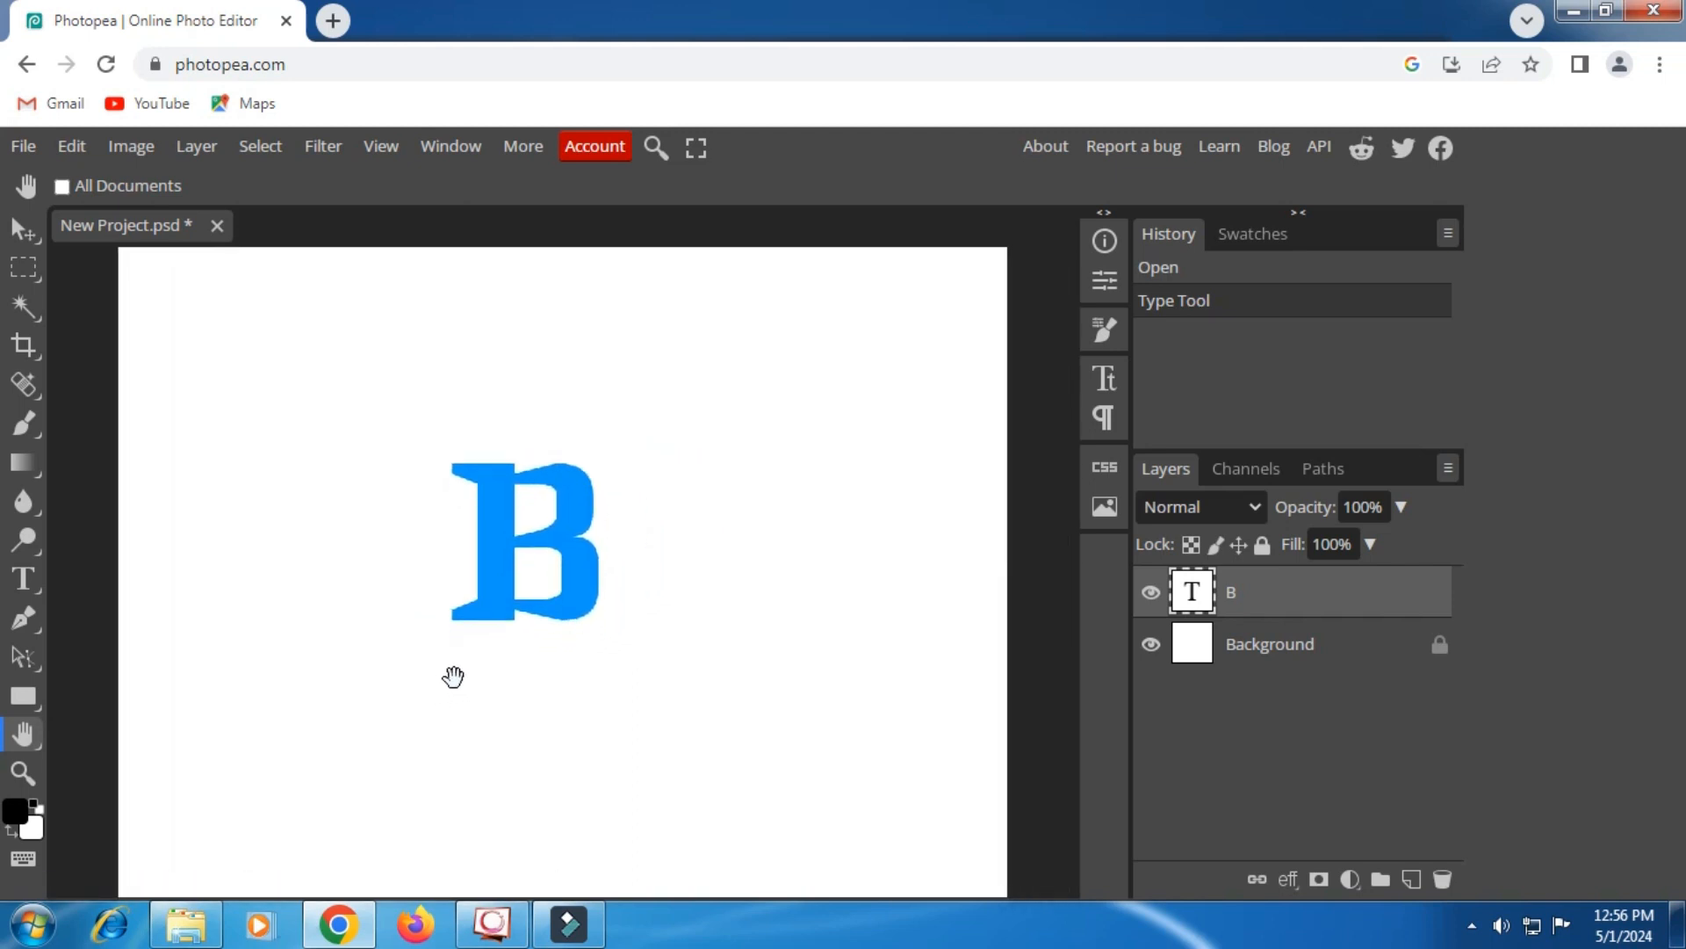
# Step: Enlarge the letter B to a font size of 397 px and commit the text edit
pyautogui.click(24, 579)
pyautogui.moveTo(455, 503); pyautogui.dragTo(621, 502)
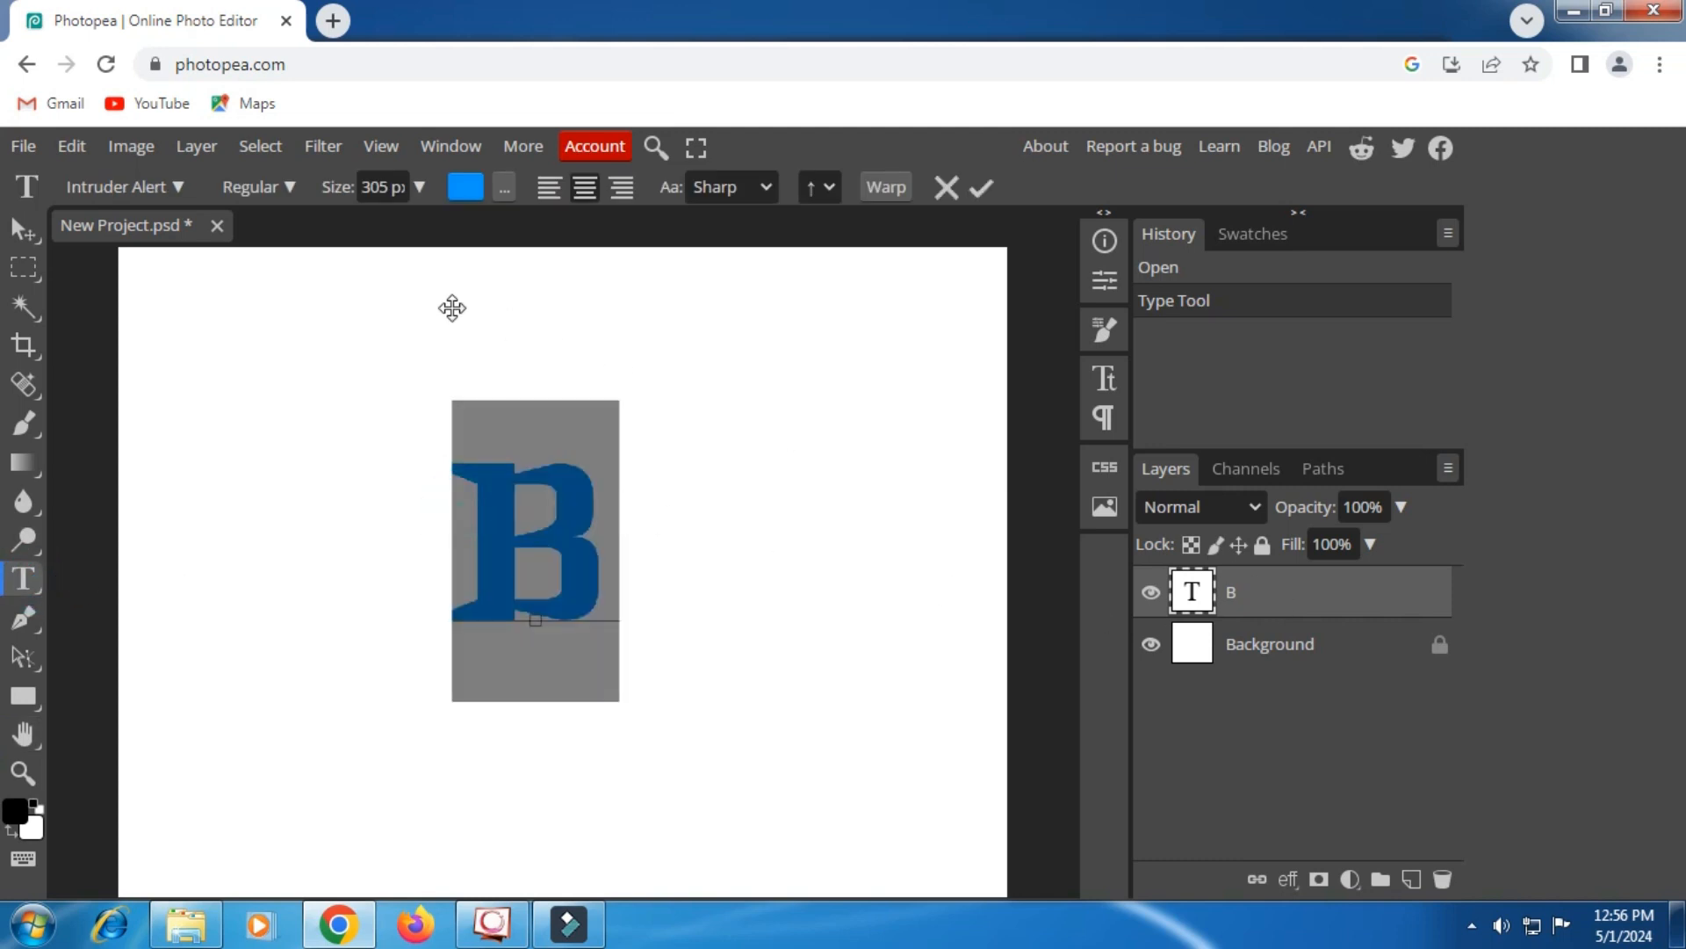
pyautogui.moveTo(332, 188); pyautogui.dragTo(423, 195)
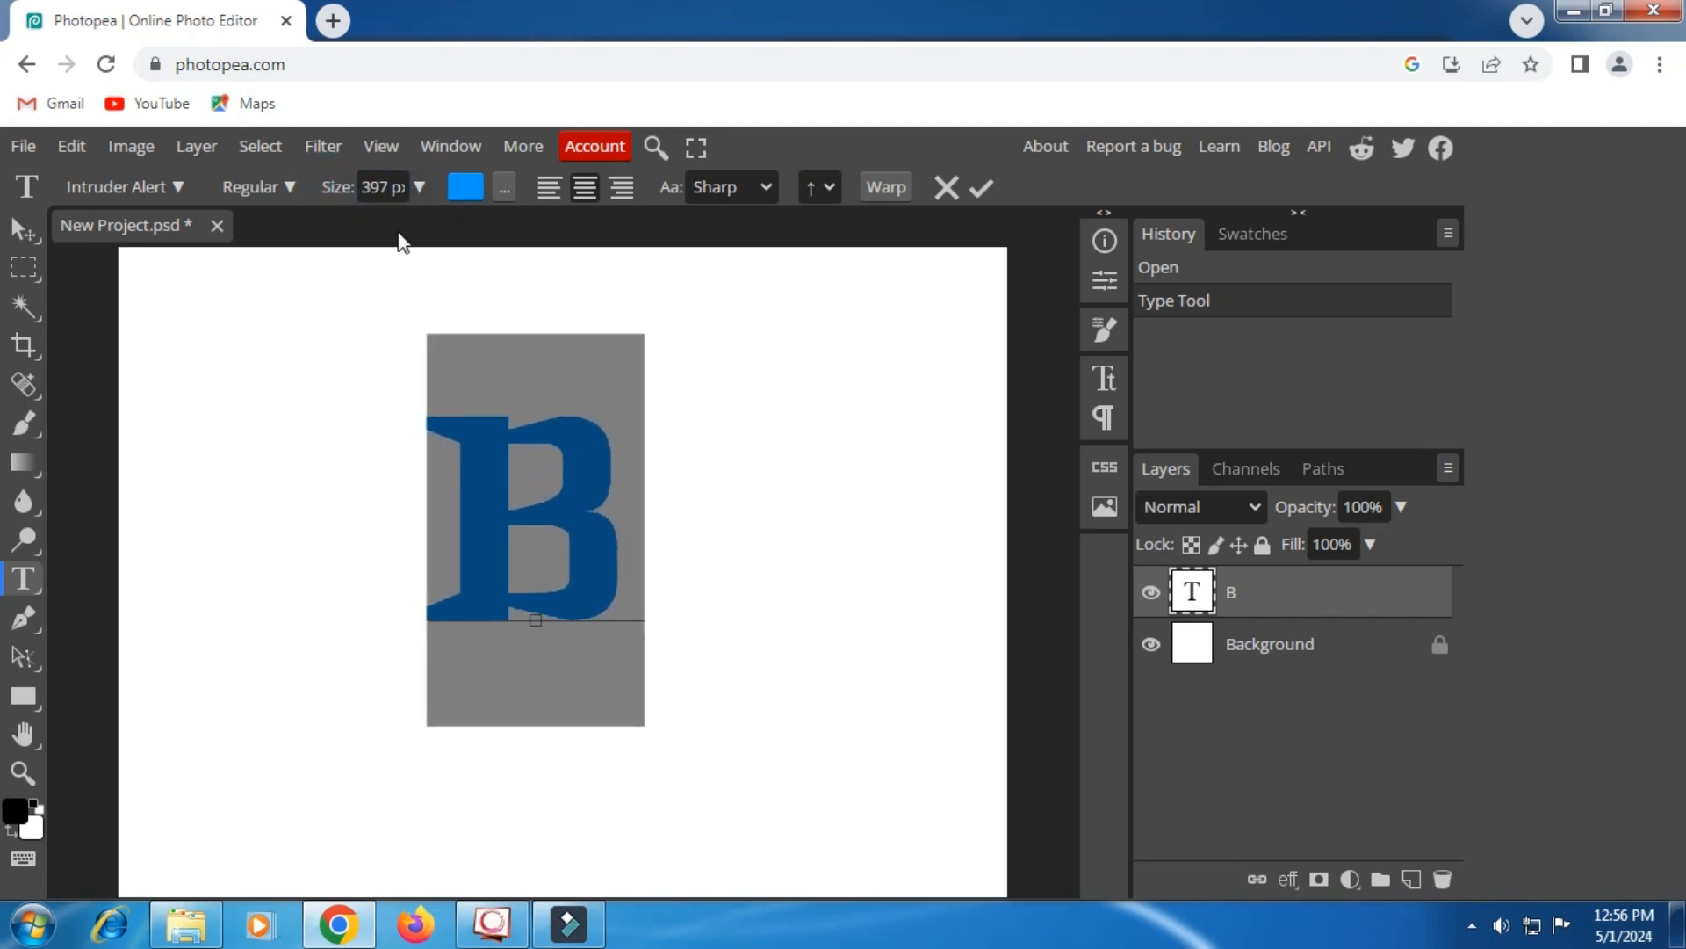
pyautogui.click(979, 190)
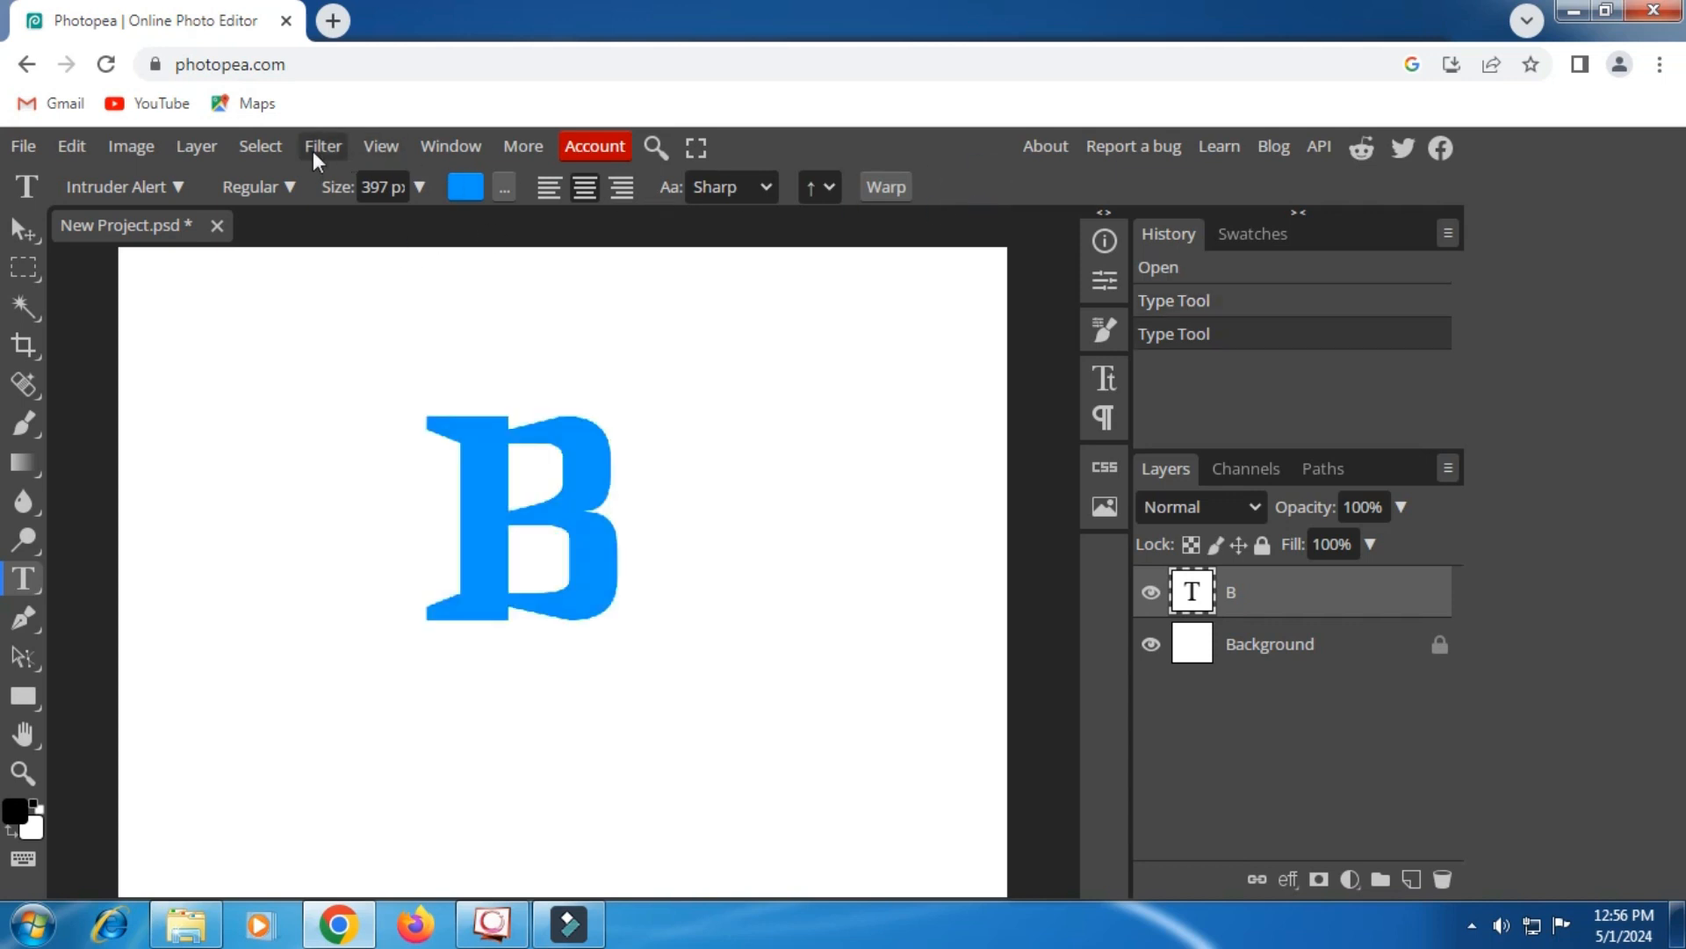
# Step: Fit the canvas to the work area and move the letter B closer to the canvas centre
pyautogui.click(383, 146)
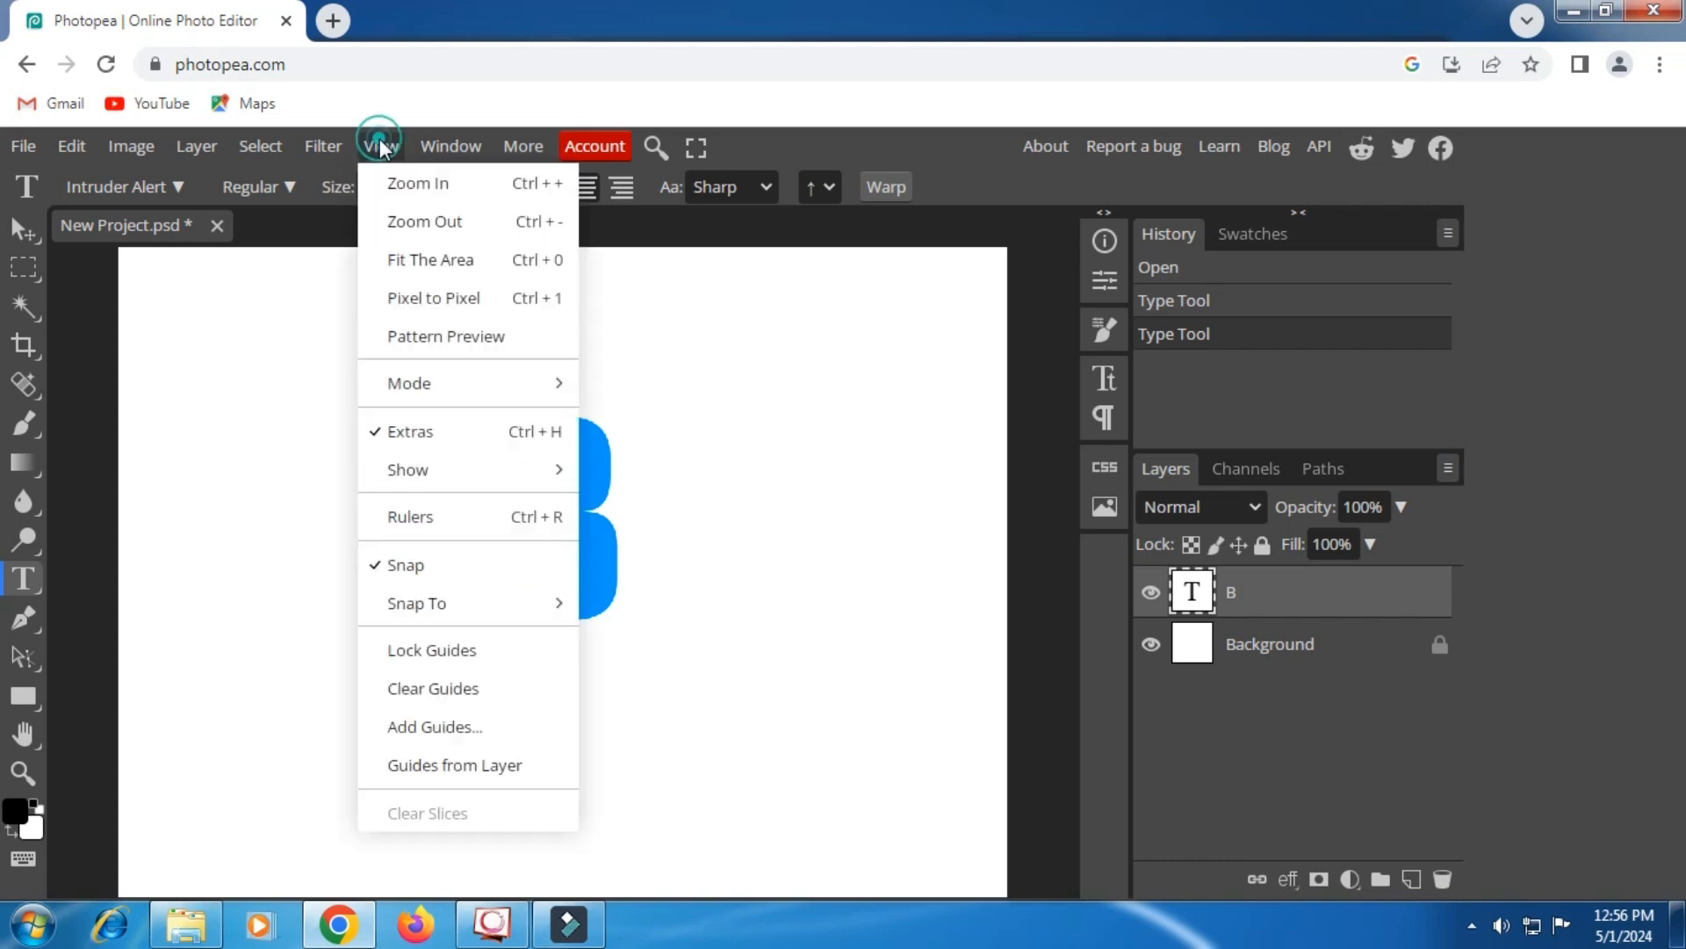
pyautogui.click(426, 260)
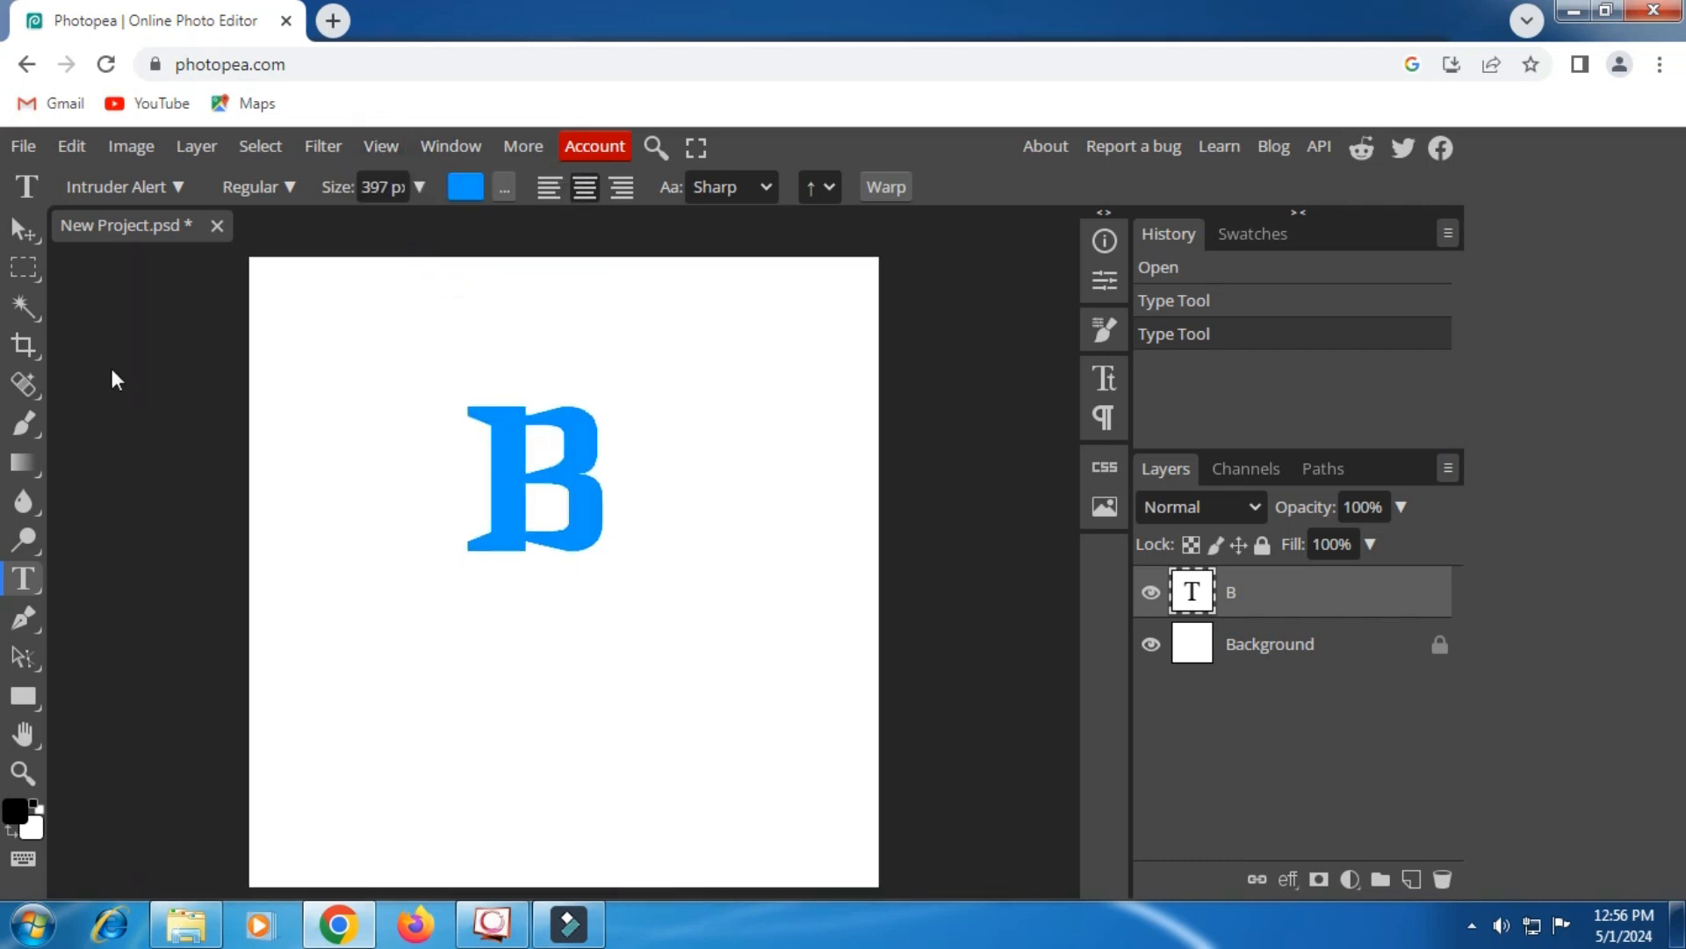
pyautogui.click(22, 232)
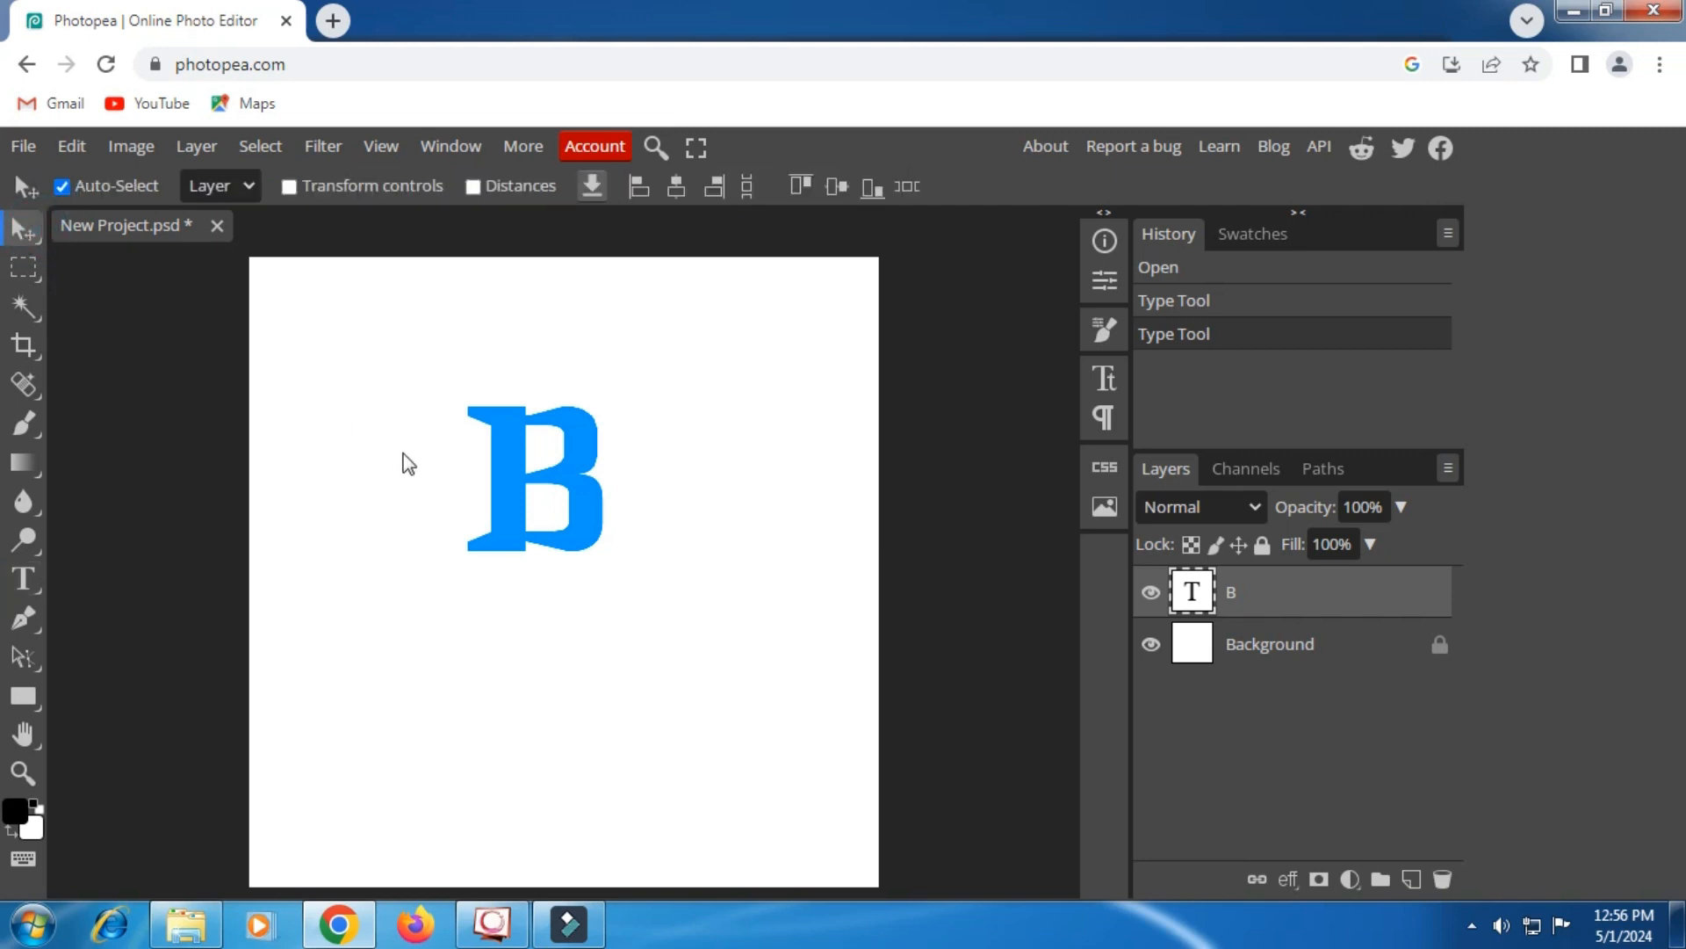
pyautogui.moveTo(514, 494); pyautogui.dragTo(533, 539)
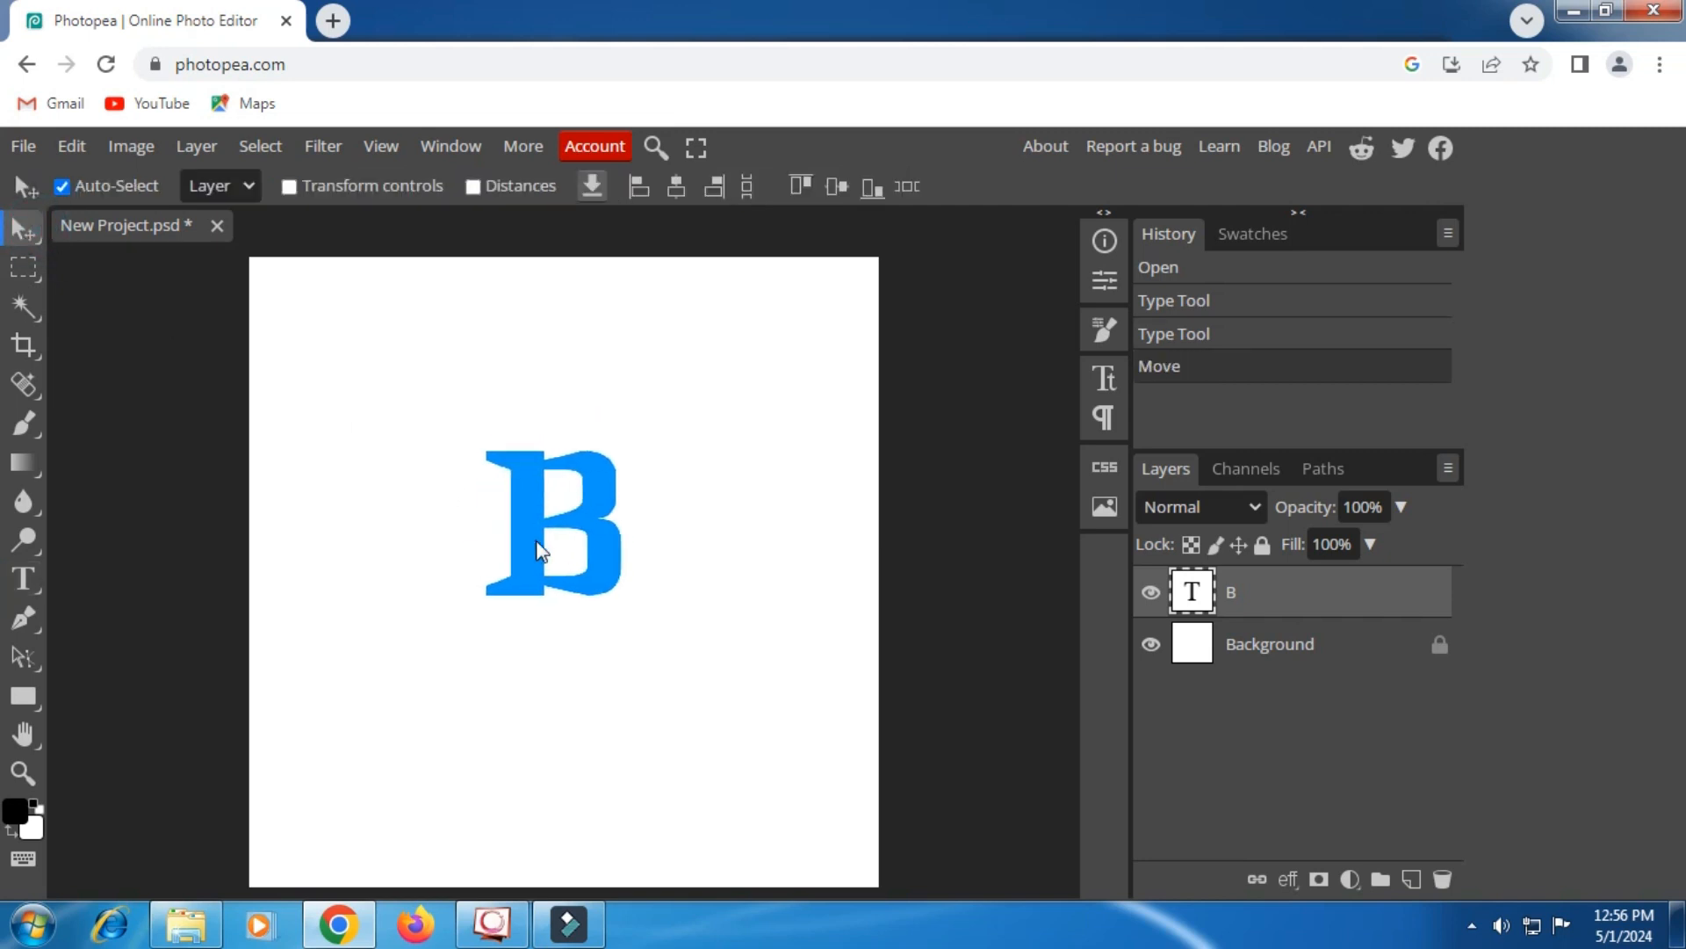
# Step: Add a Bevel and Emboss effect to the letter B layer with depth 535% and size 73 px
pyautogui.rightClick(1278, 597)
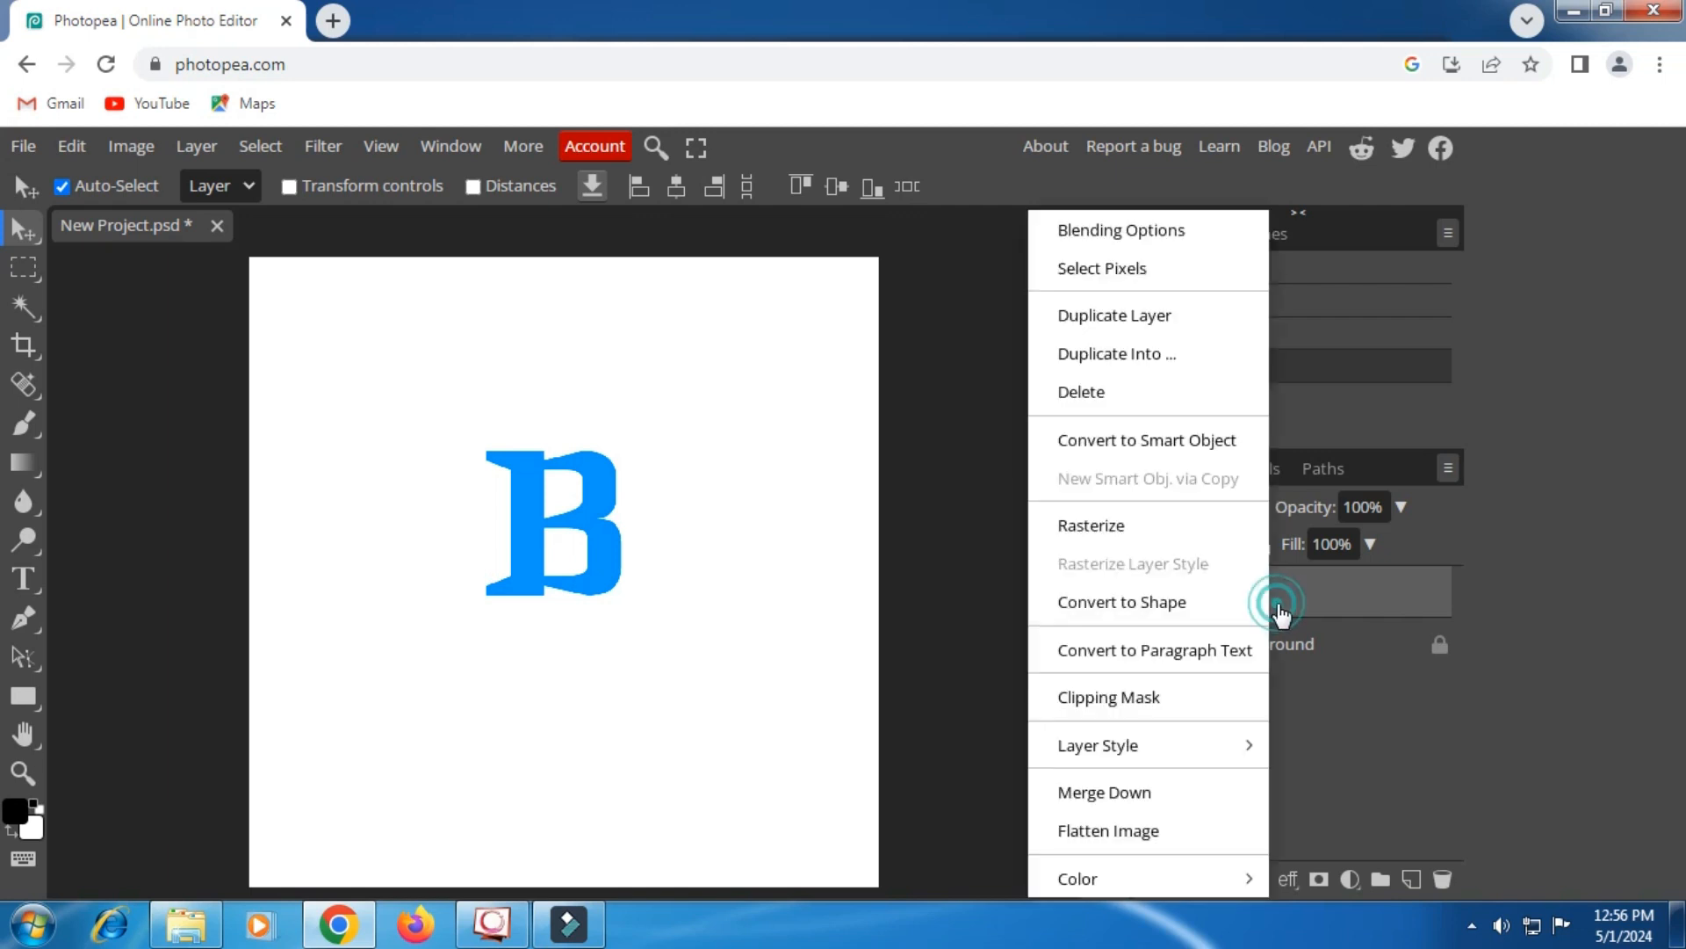
pyautogui.click(1098, 235)
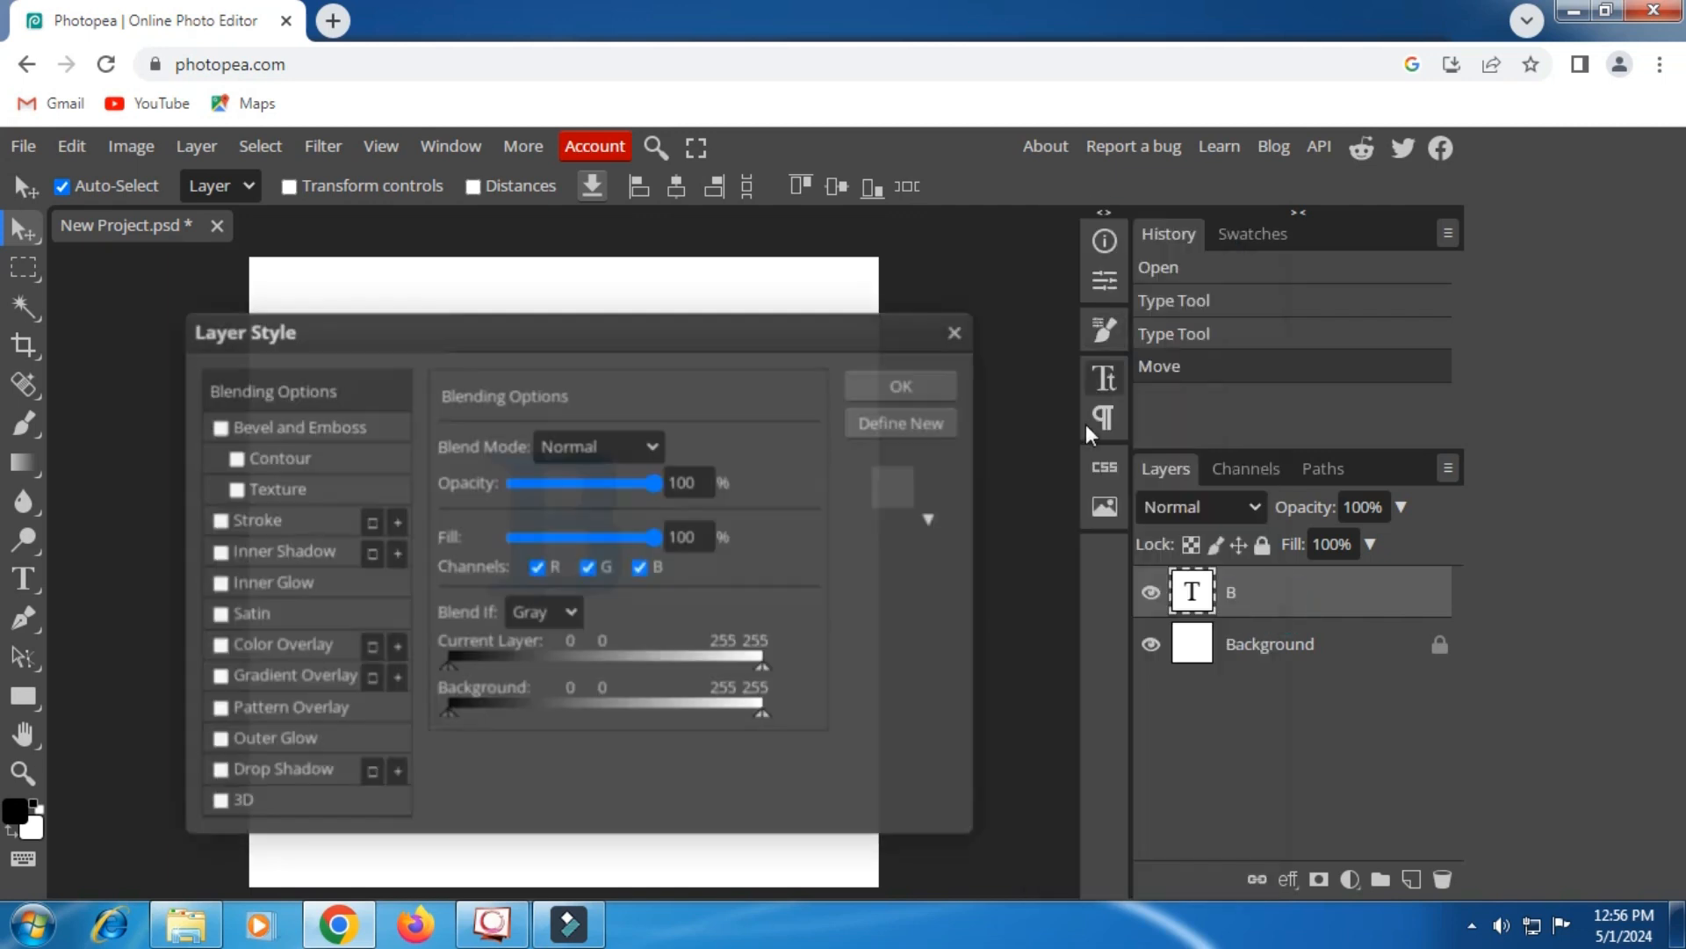
pyautogui.moveTo(587, 337); pyautogui.dragTo(1049, 302)
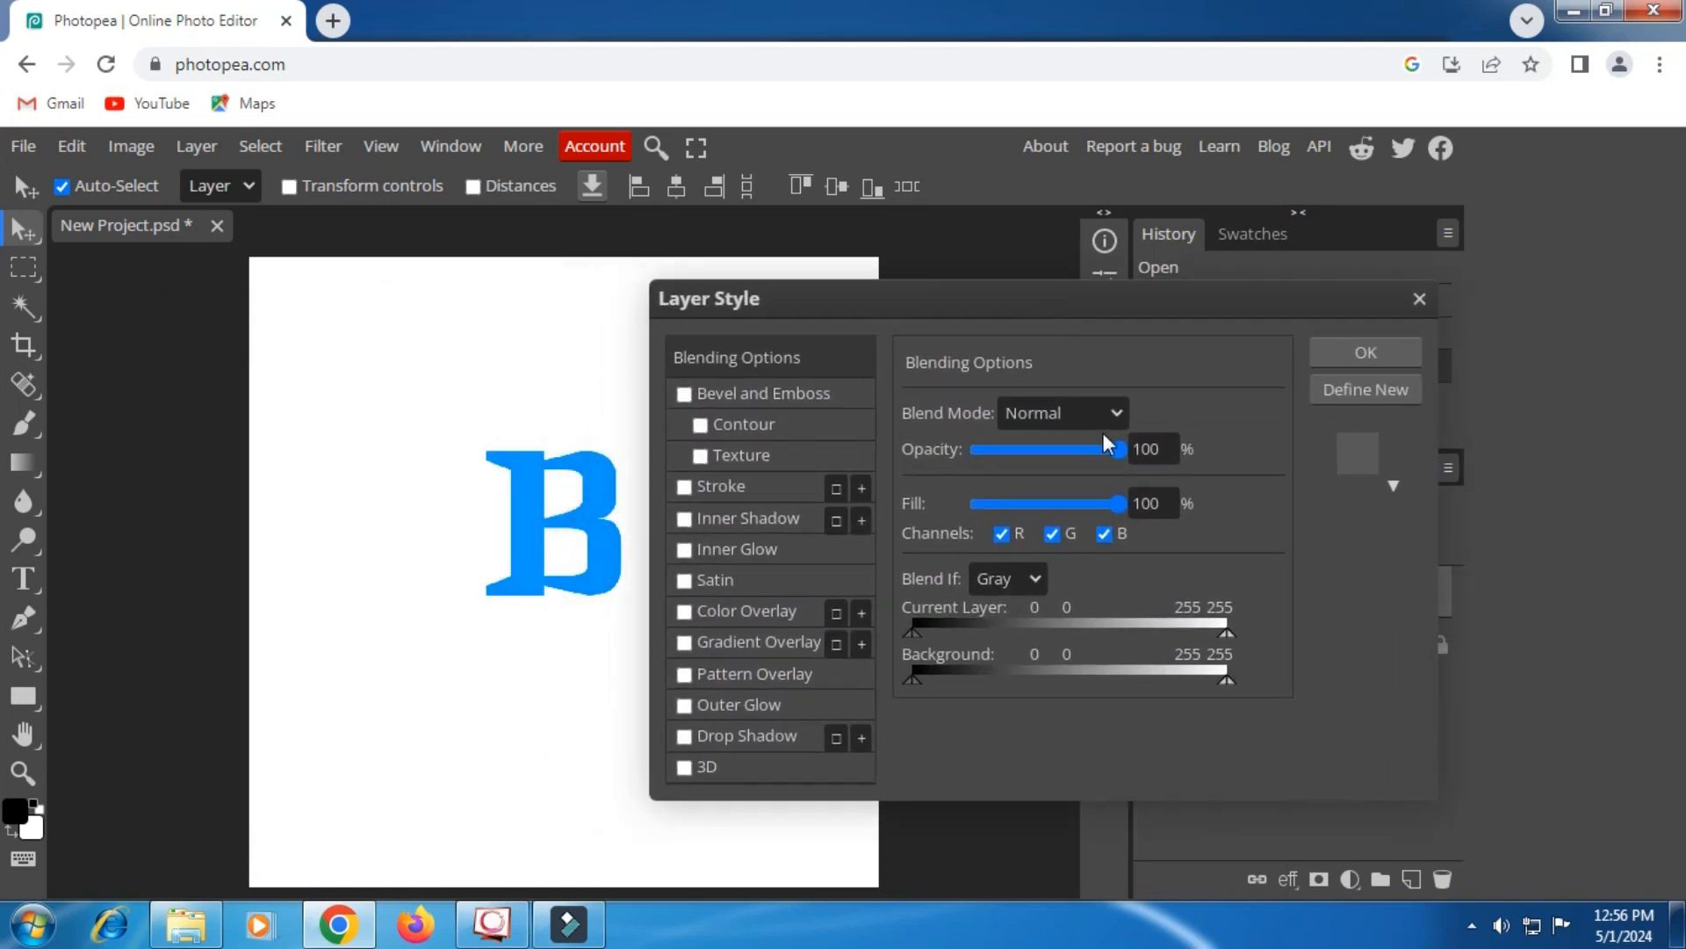
pyautogui.click(756, 394)
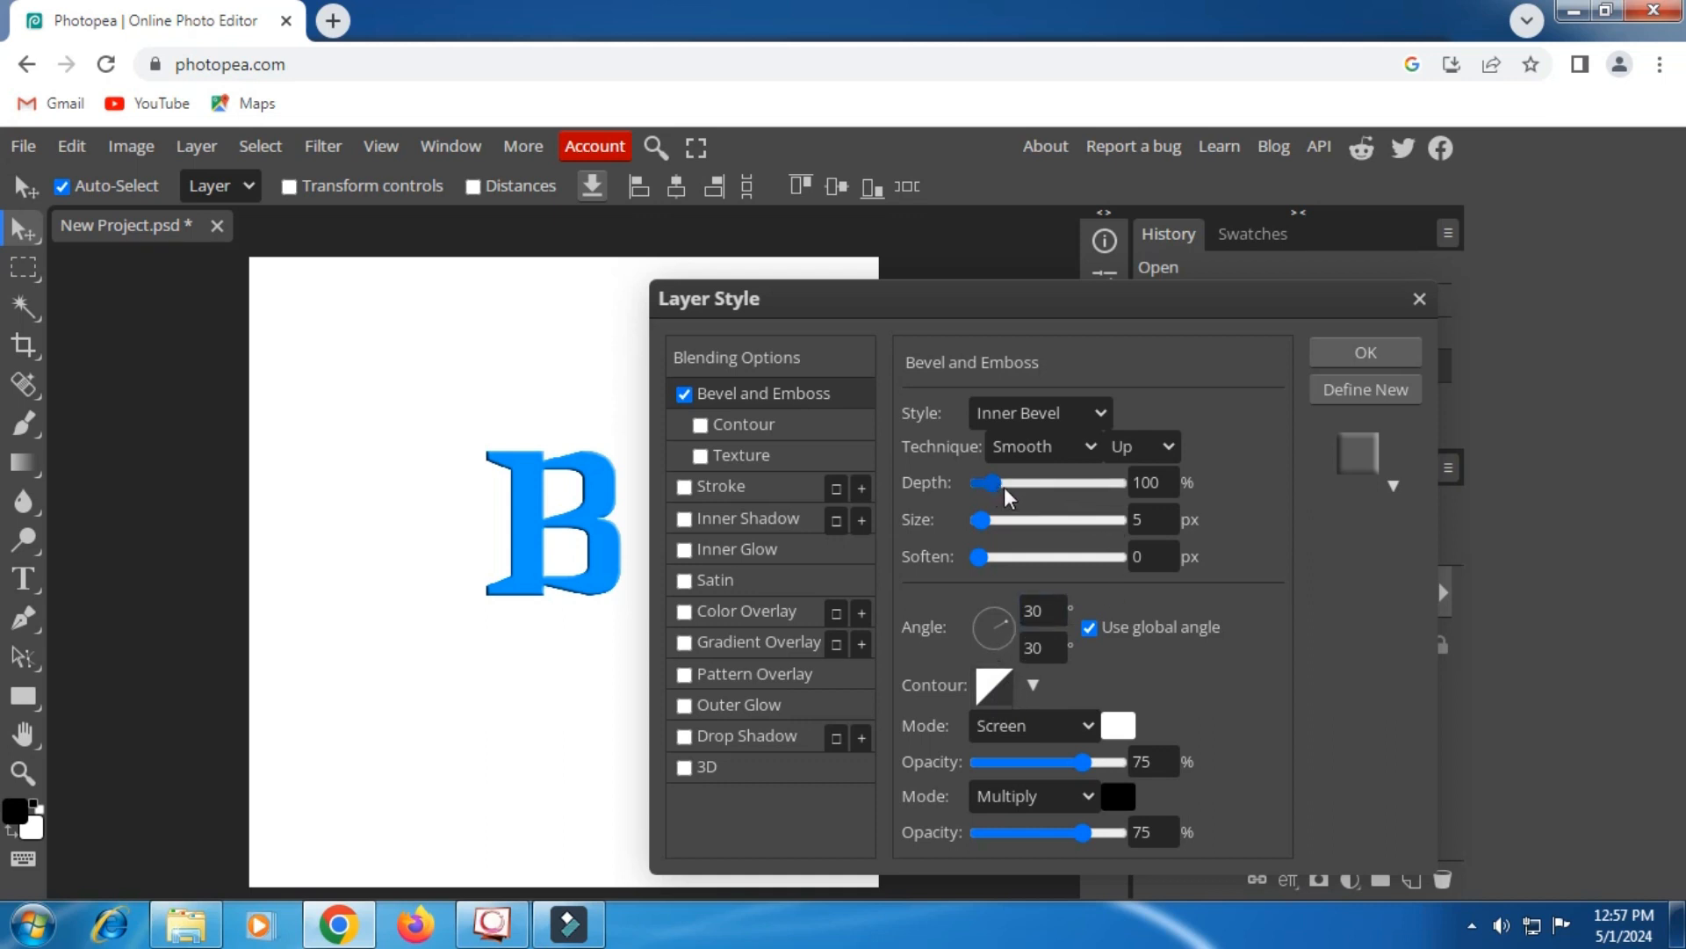
pyautogui.moveTo(991, 484); pyautogui.dragTo(1041, 531)
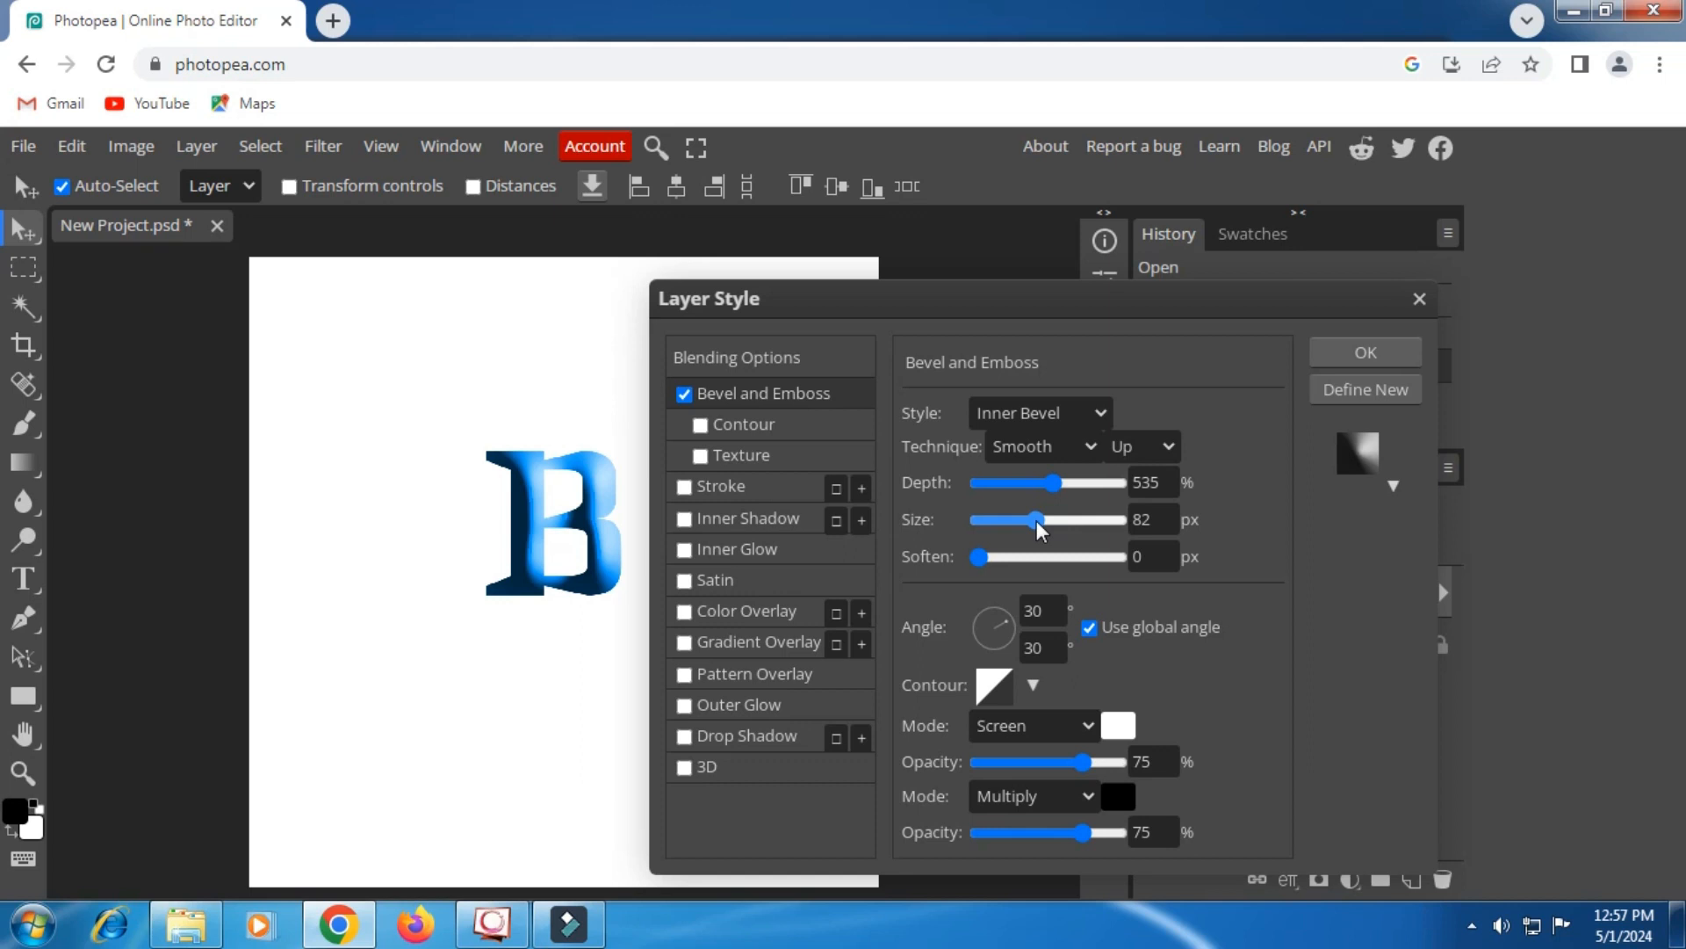
pyautogui.moveTo(1041, 530); pyautogui.dragTo(1035, 530)
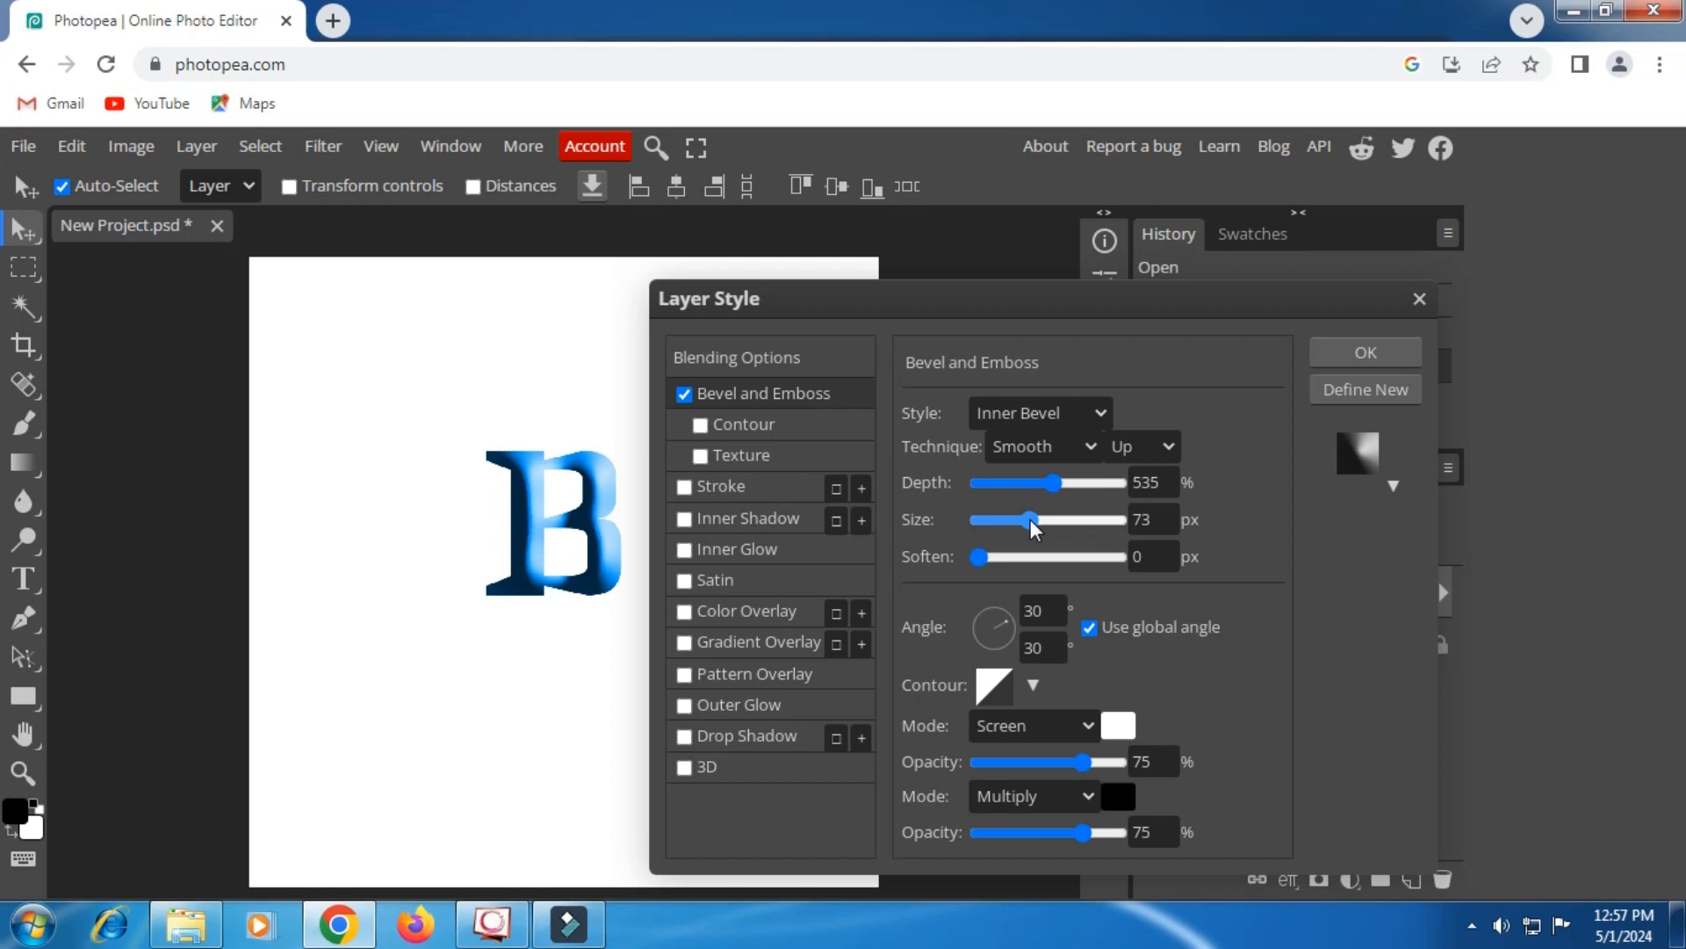
# Step: Change the bevel technique to Chisel Hard, with depth 801% and size 77 px
pyautogui.click(1091, 450)
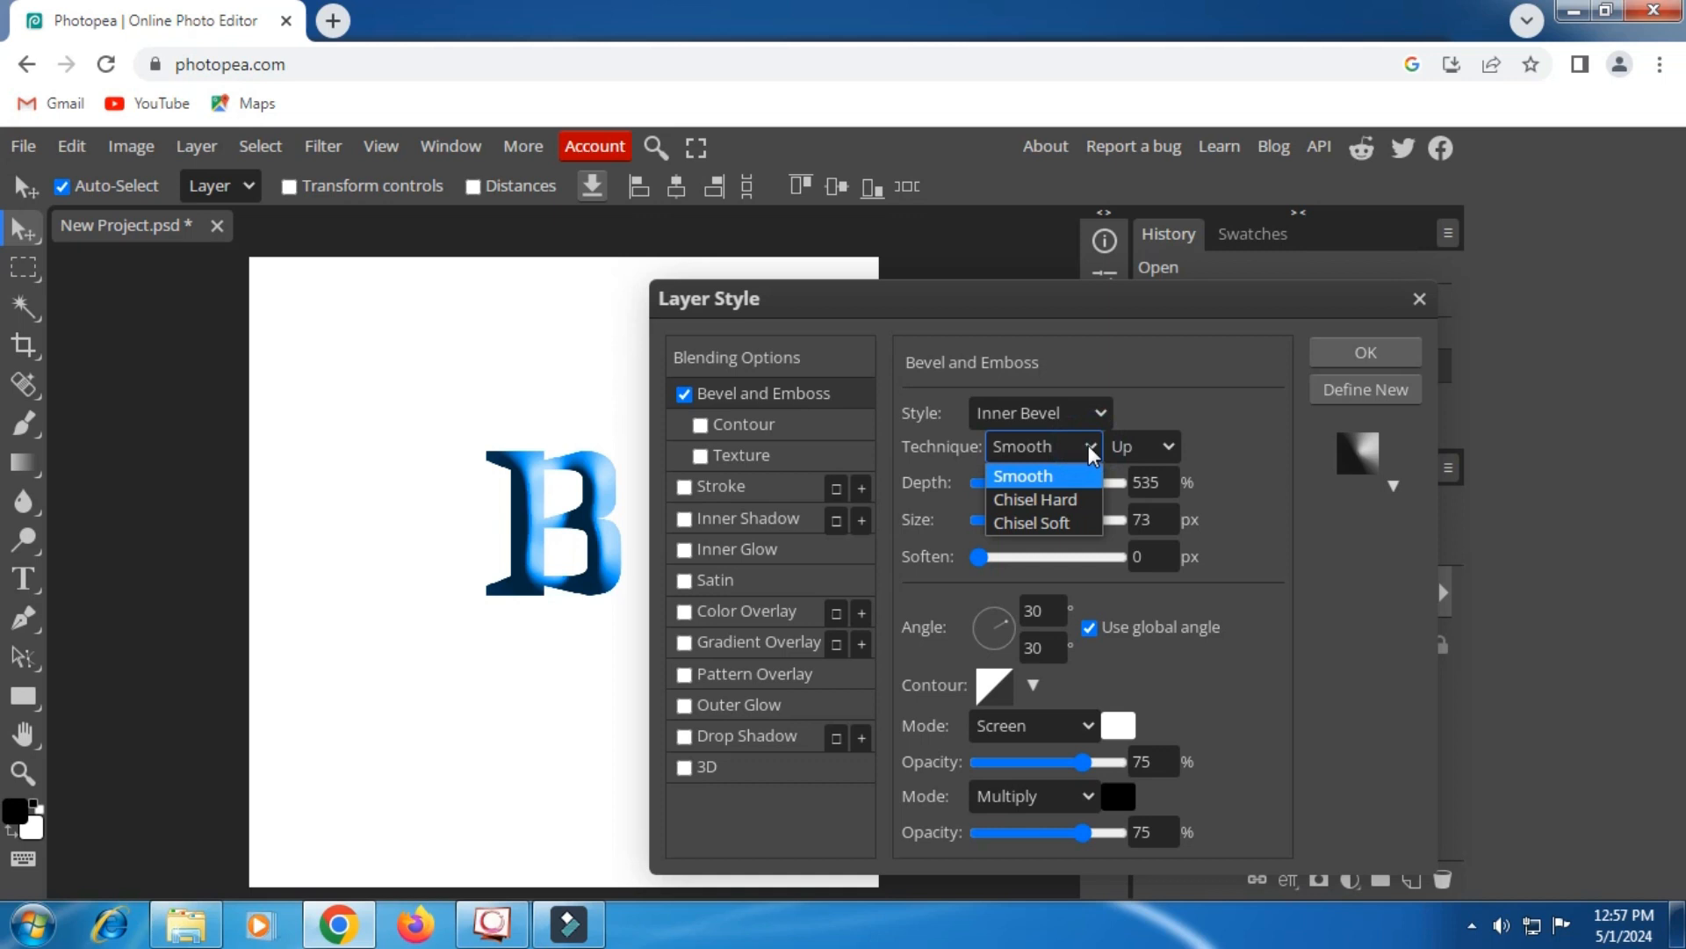
pyautogui.click(1018, 505)
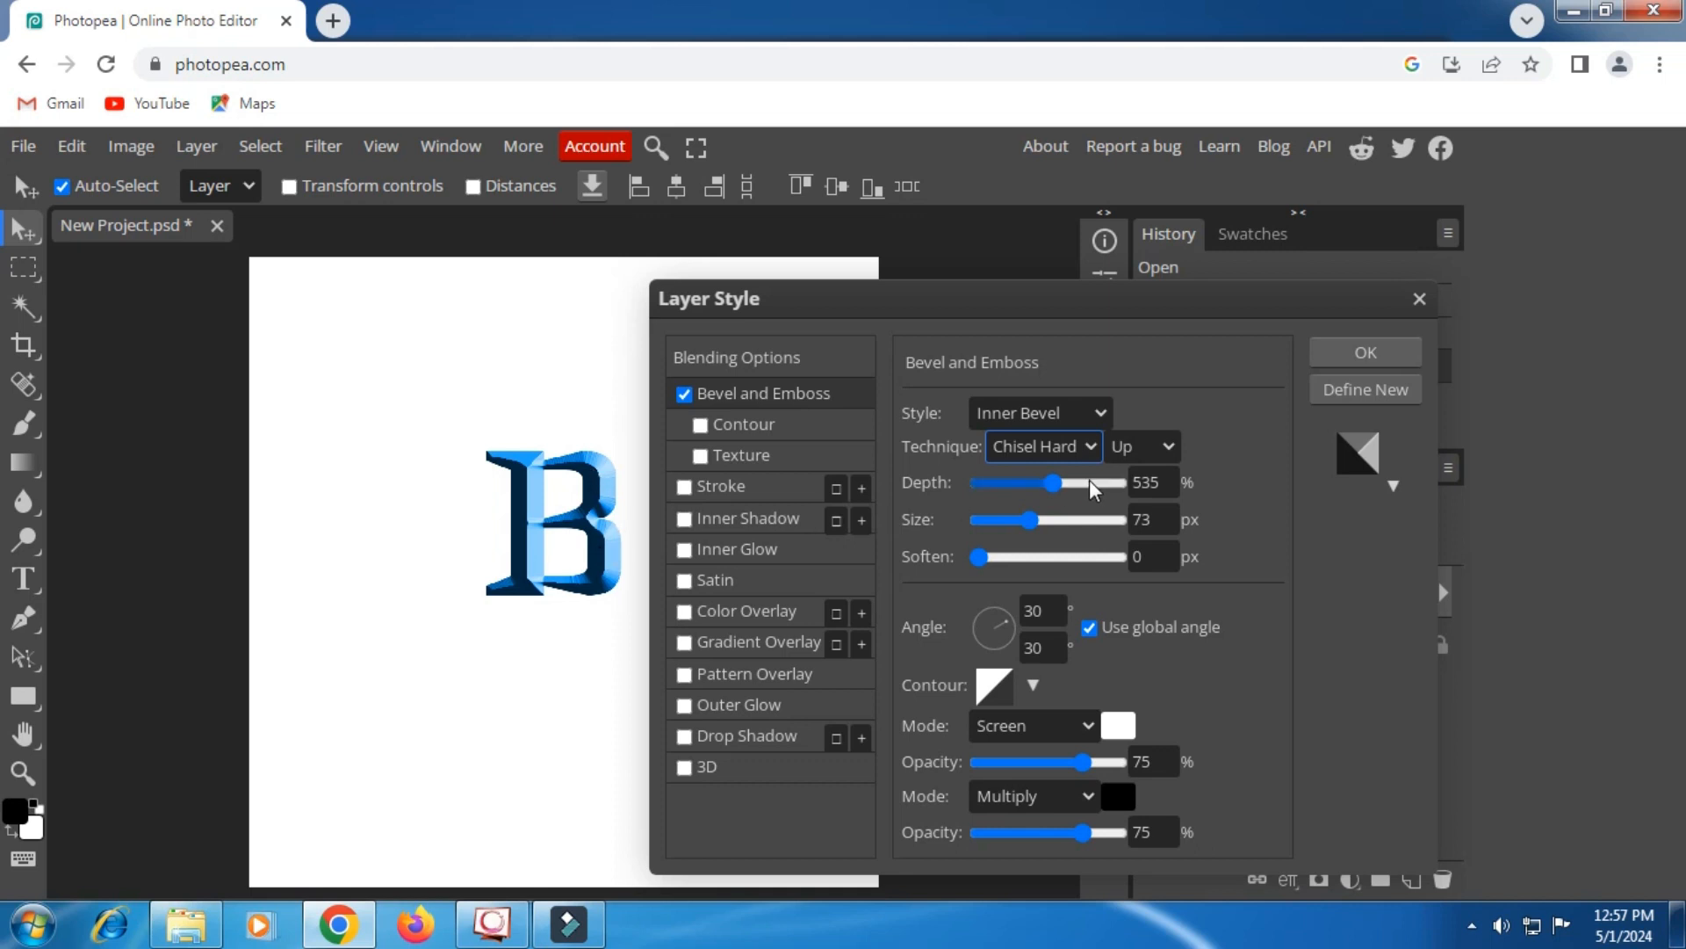
pyautogui.moveTo(1055, 483); pyautogui.dragTo(1033, 521)
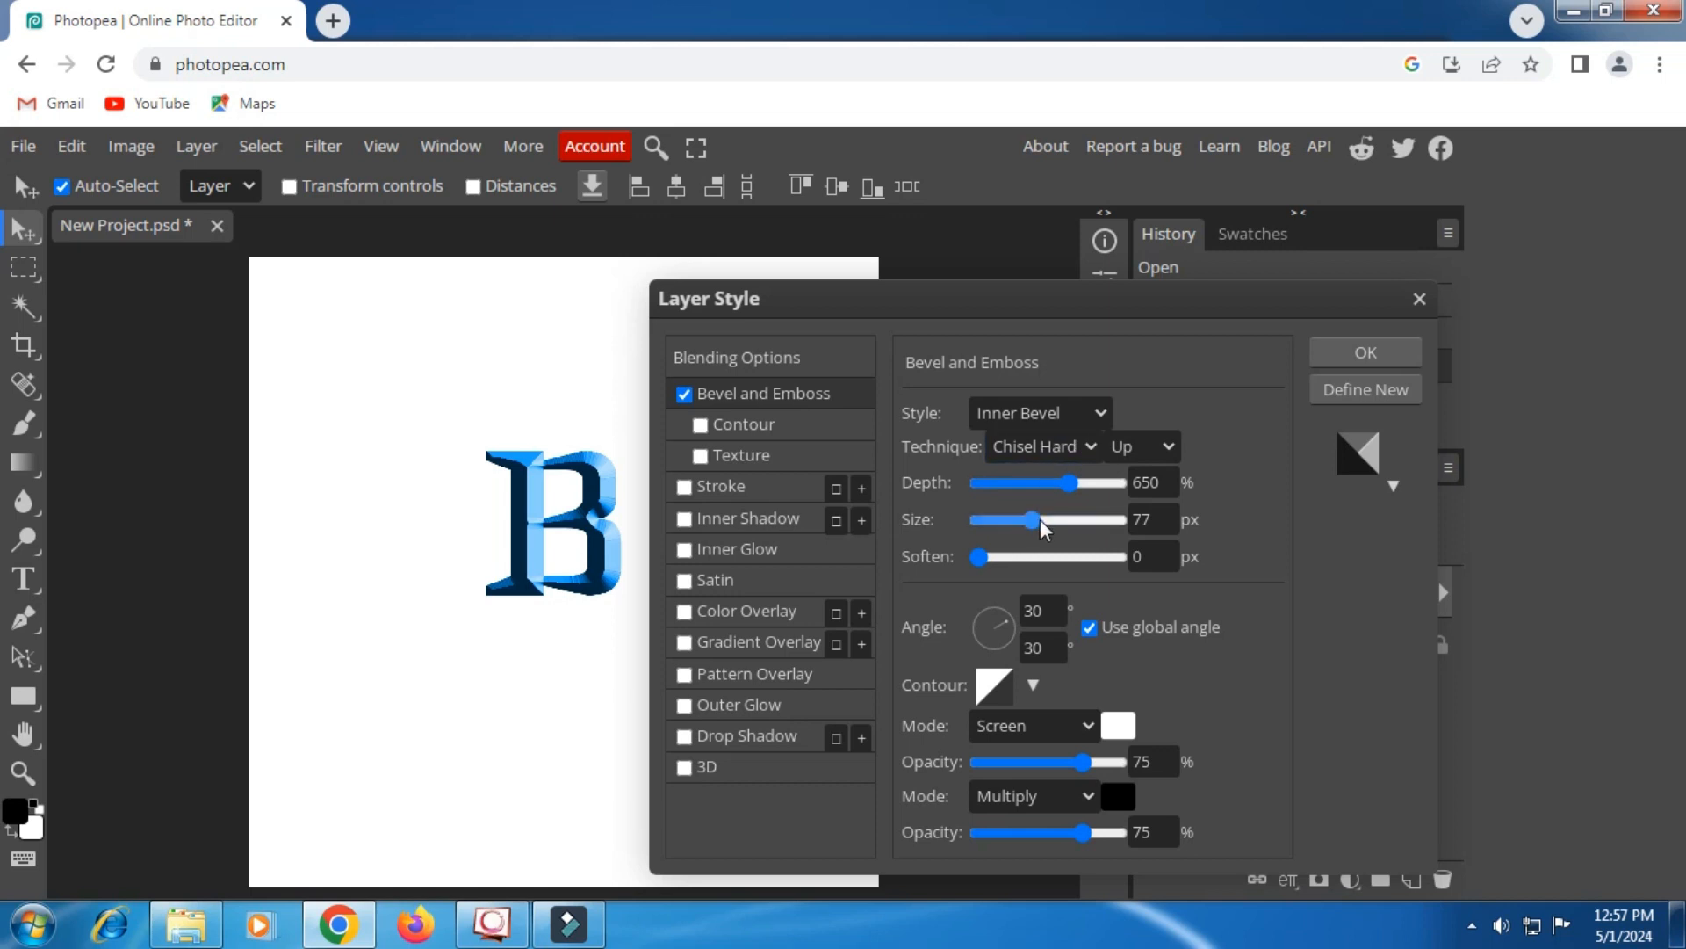
pyautogui.click(1092, 484)
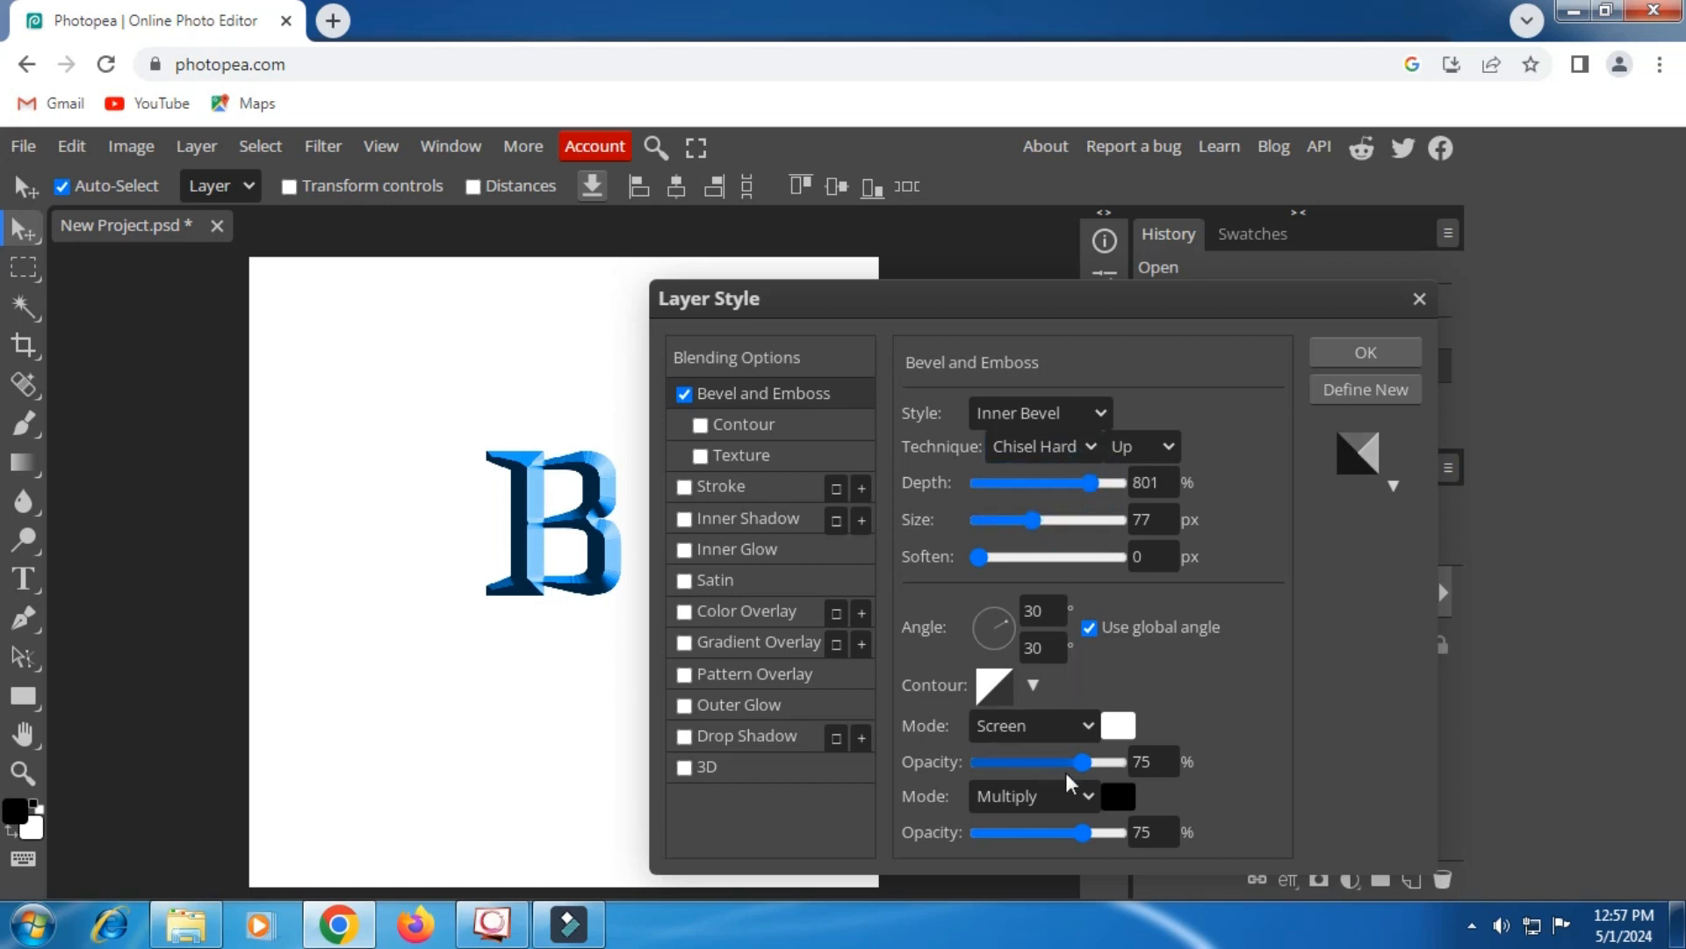
# Step: Set the bevel's highlight opacity to 60% and shadow opacity to 46%, and apply the layer style with a drop shadow added
pyautogui.click(1029, 835)
pyautogui.moveTo(1029, 833); pyautogui.dragTo(1050, 831)
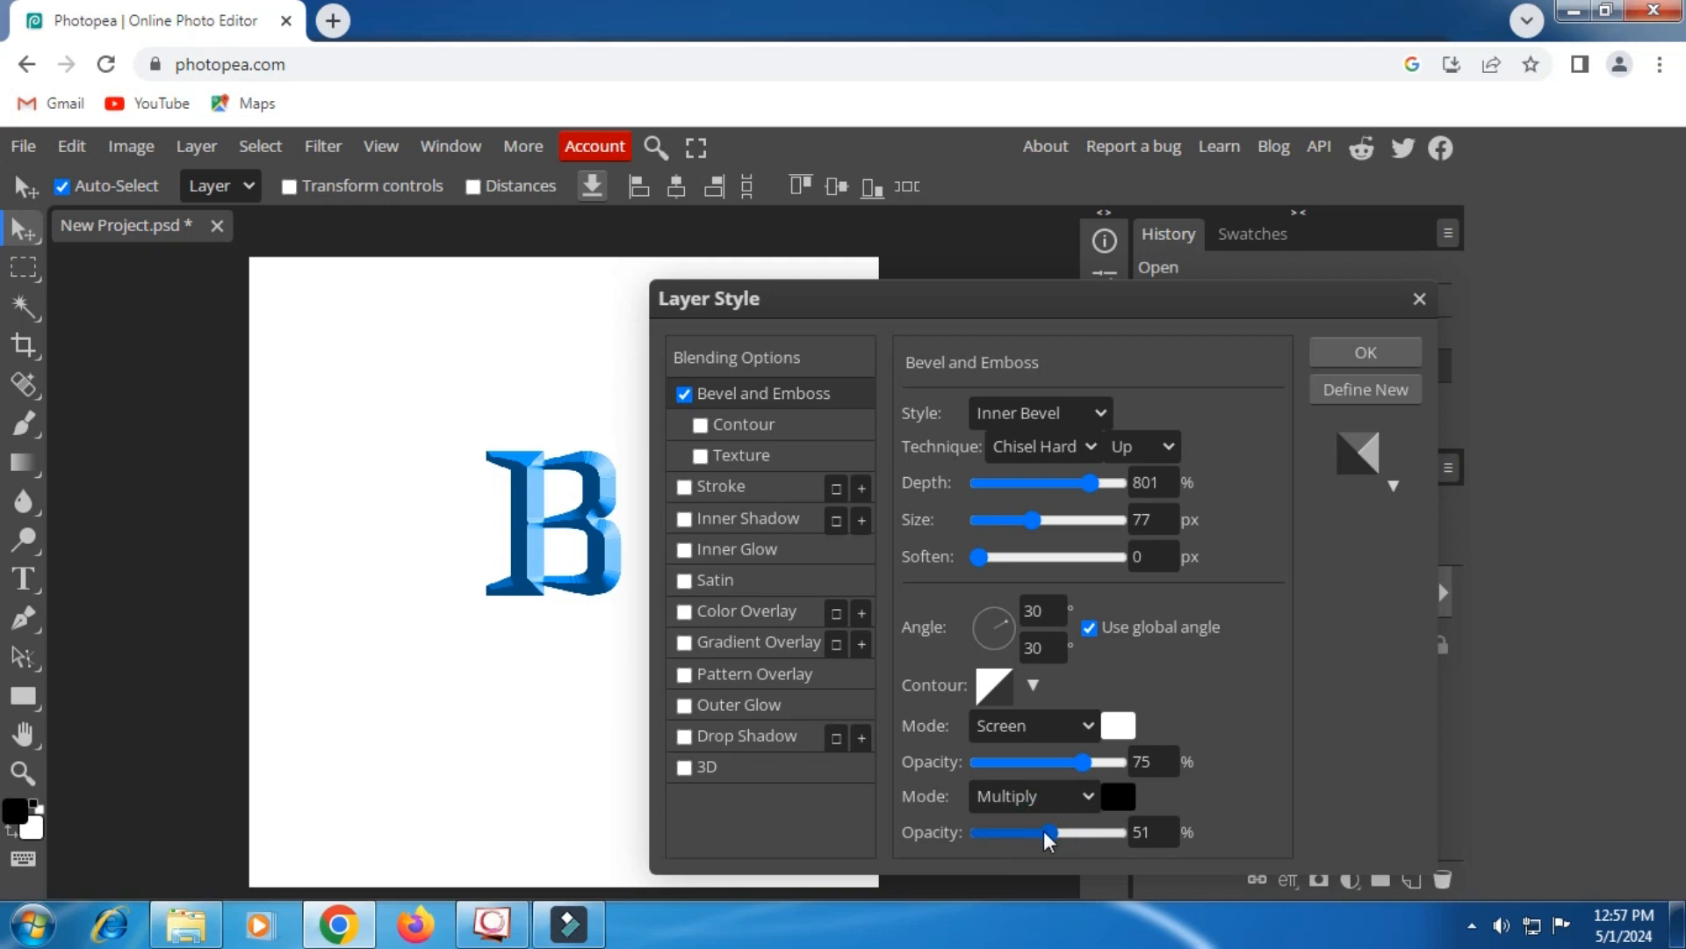
pyautogui.moveTo(1084, 764)
pyautogui.mouseDown()
pyautogui.moveTo(1004, 757)
pyautogui.moveTo(1064, 771)
pyautogui.mouseUp()
pyautogui.moveTo(1046, 830)
pyautogui.mouseDown()
pyautogui.moveTo(997, 834)
pyautogui.moveTo(1043, 830)
pyautogui.mouseUp()
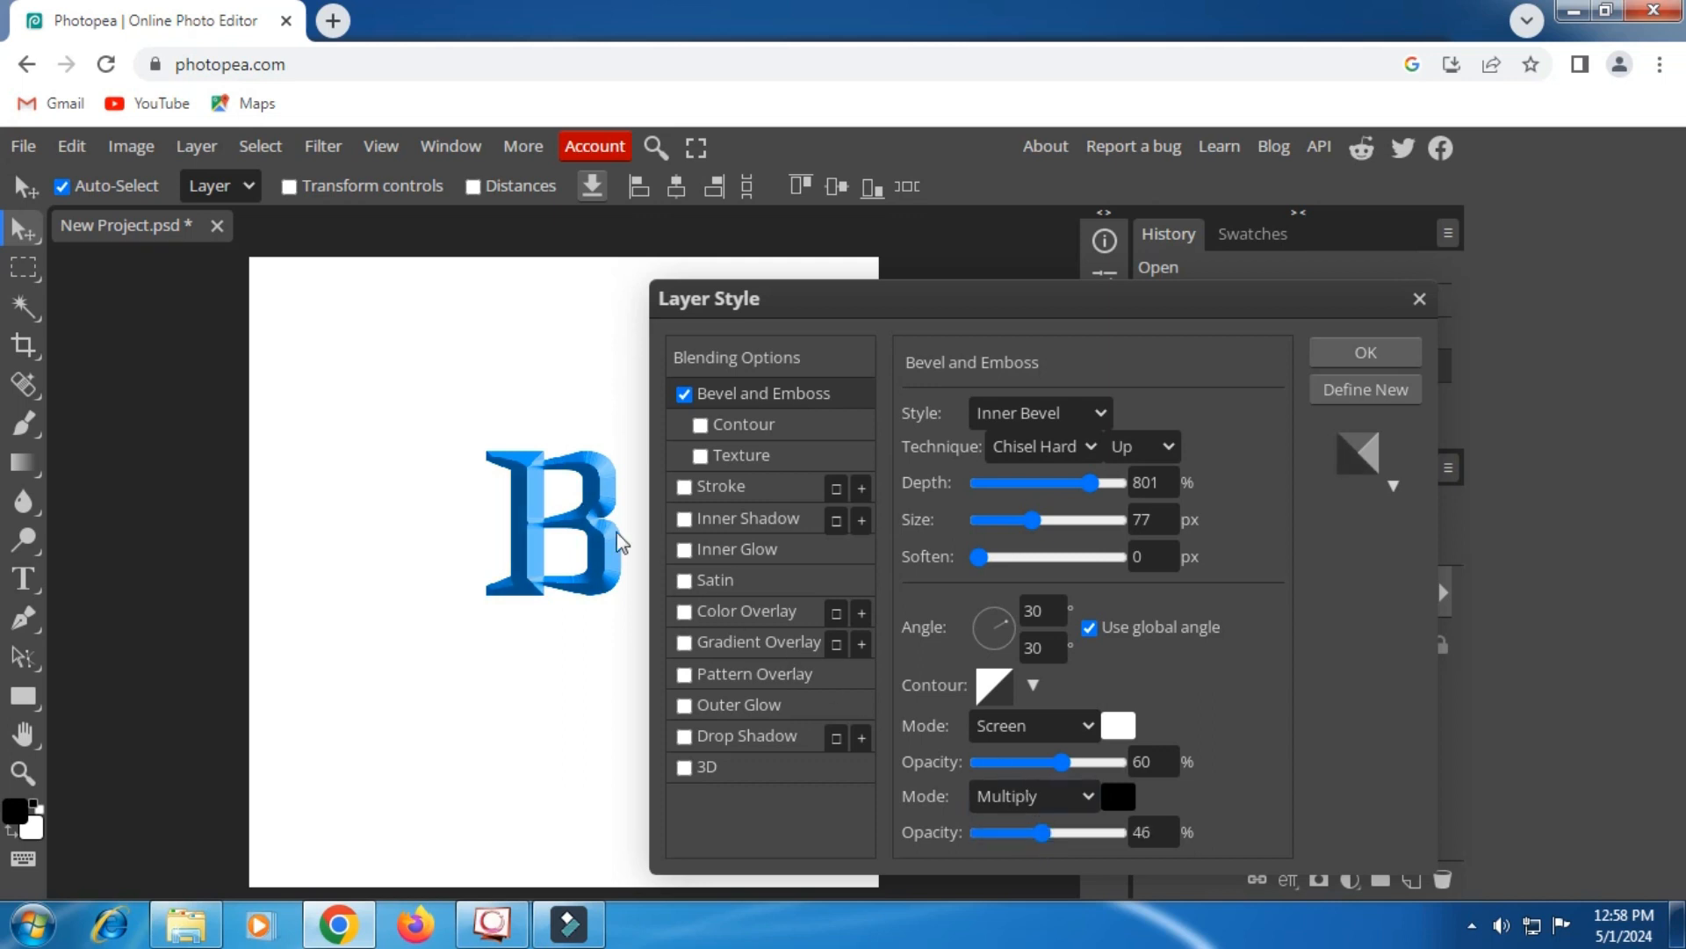
pyautogui.click(725, 735)
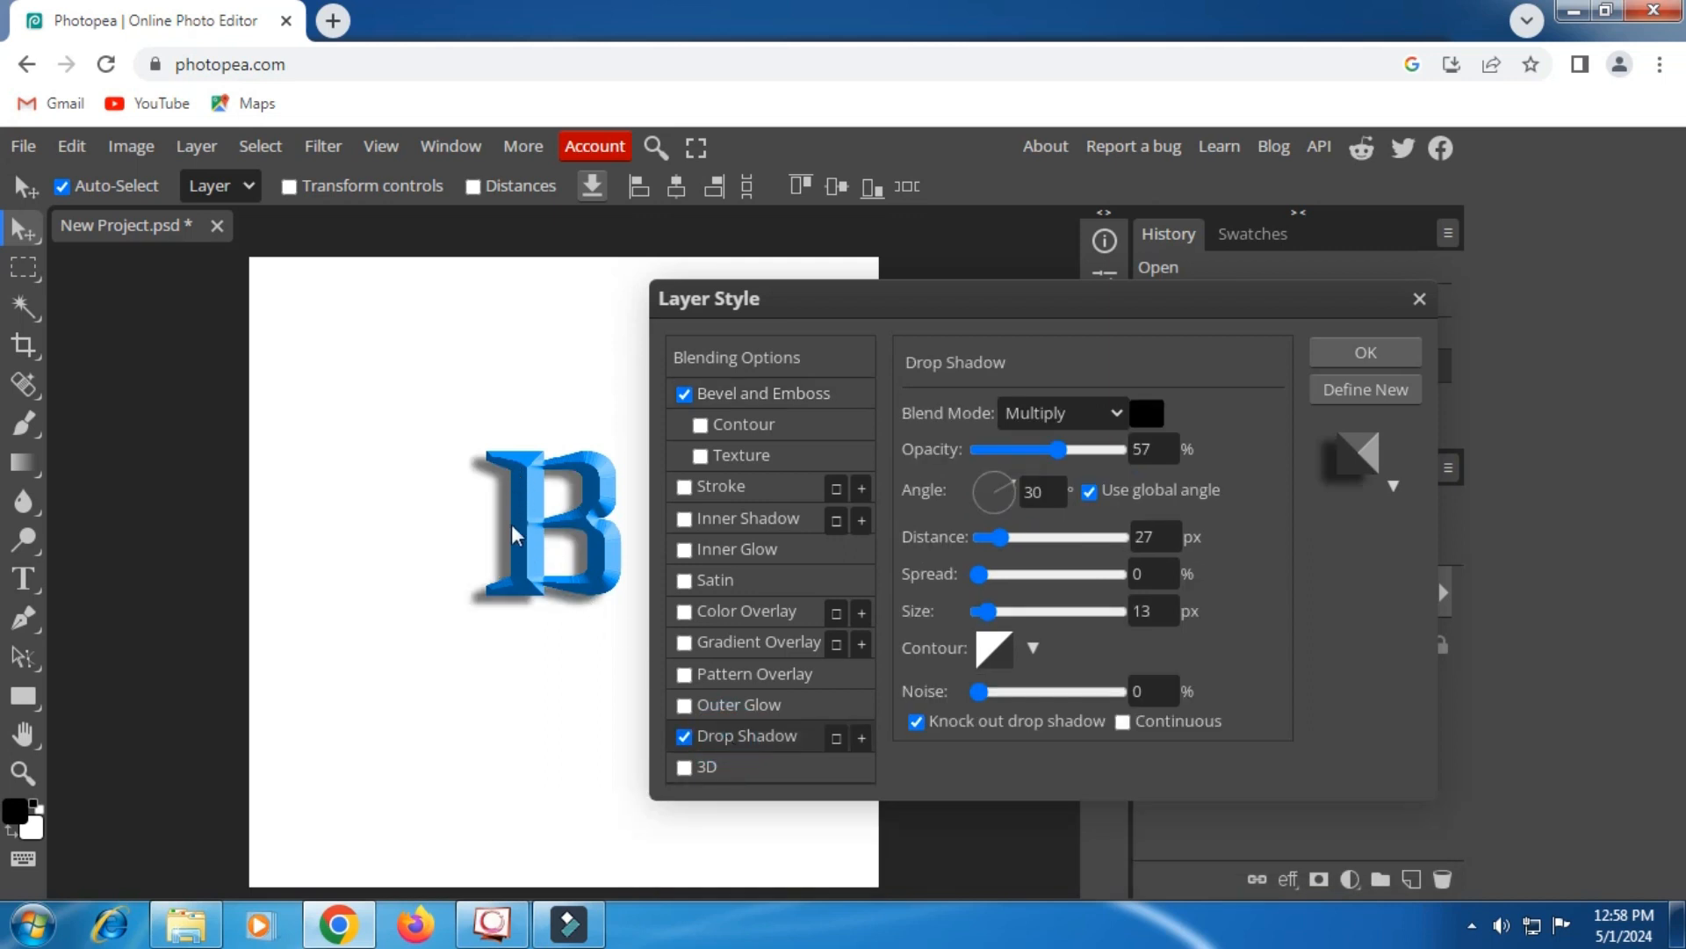
pyautogui.click(1366, 354)
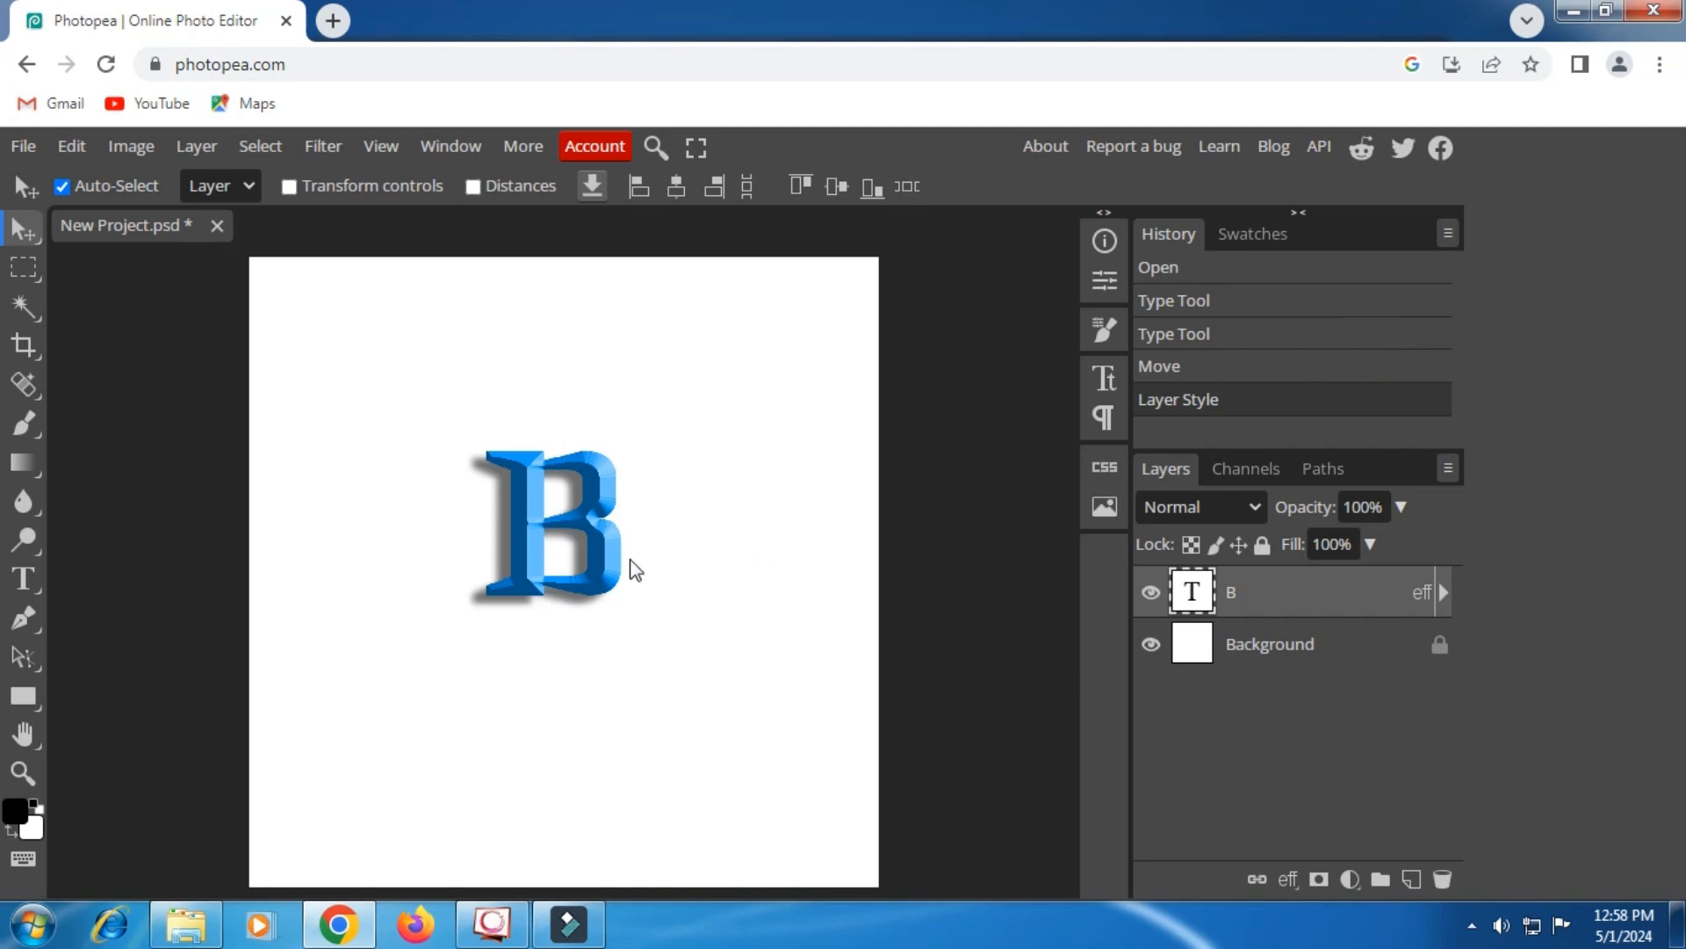
# Step: Draw a circle with a 1:1 fixed ratio and dark blue fill 00487b behind the letter B, directly above the Background layer
pyautogui.click(1261, 640)
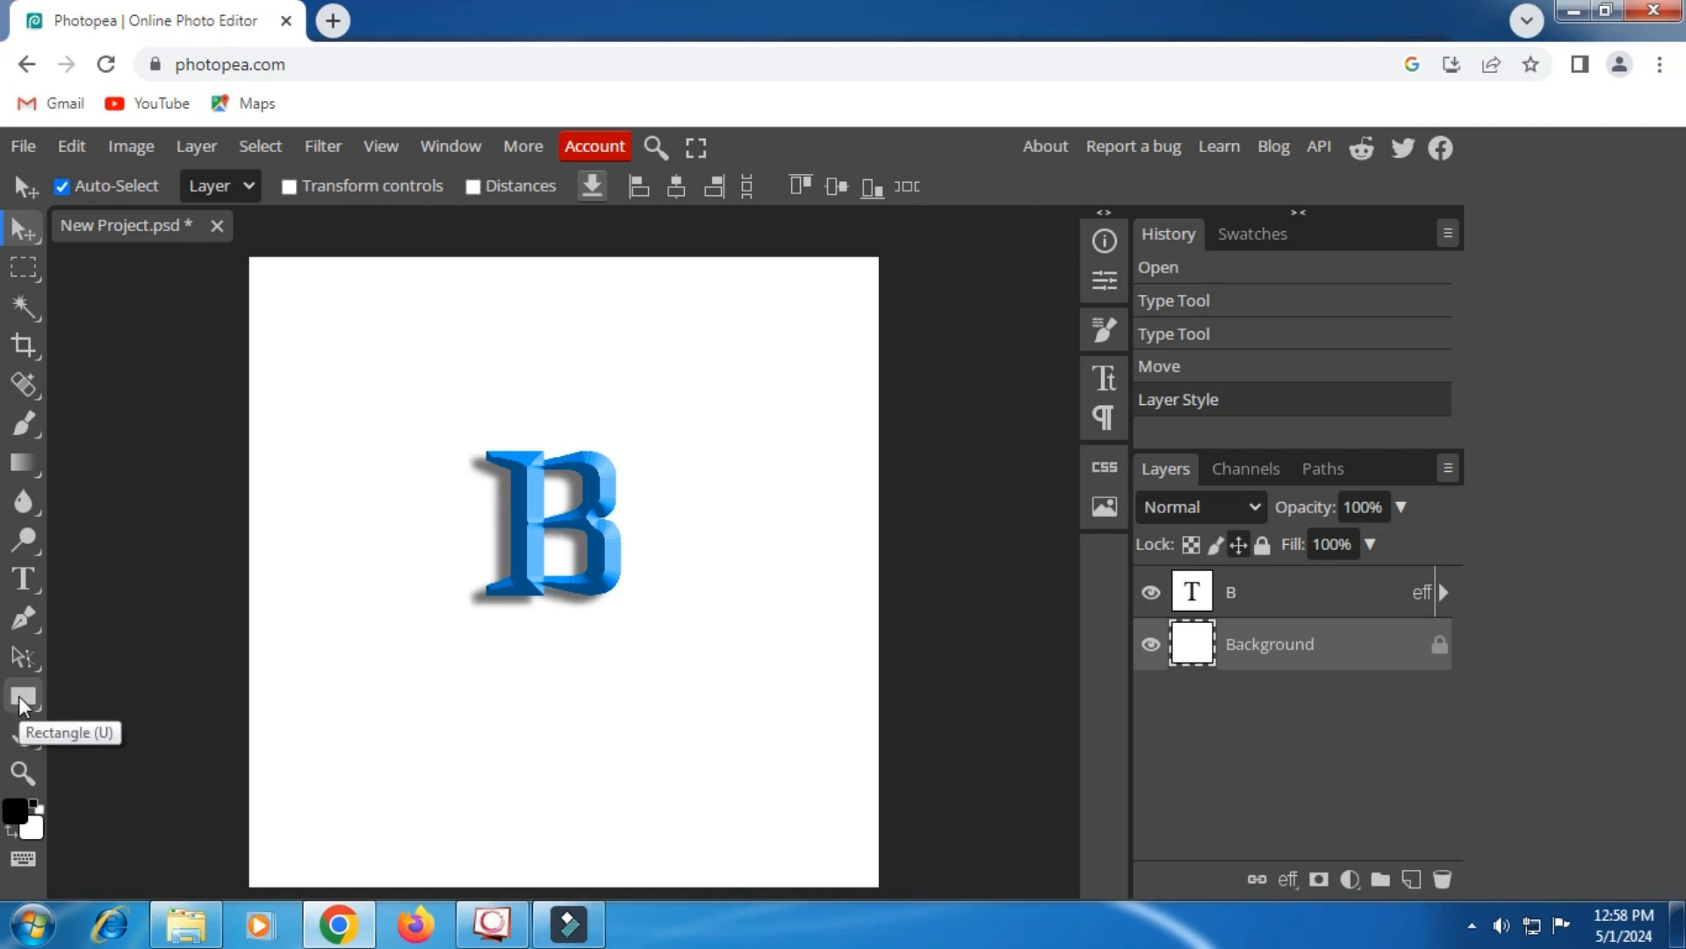
pyautogui.click(22, 699)
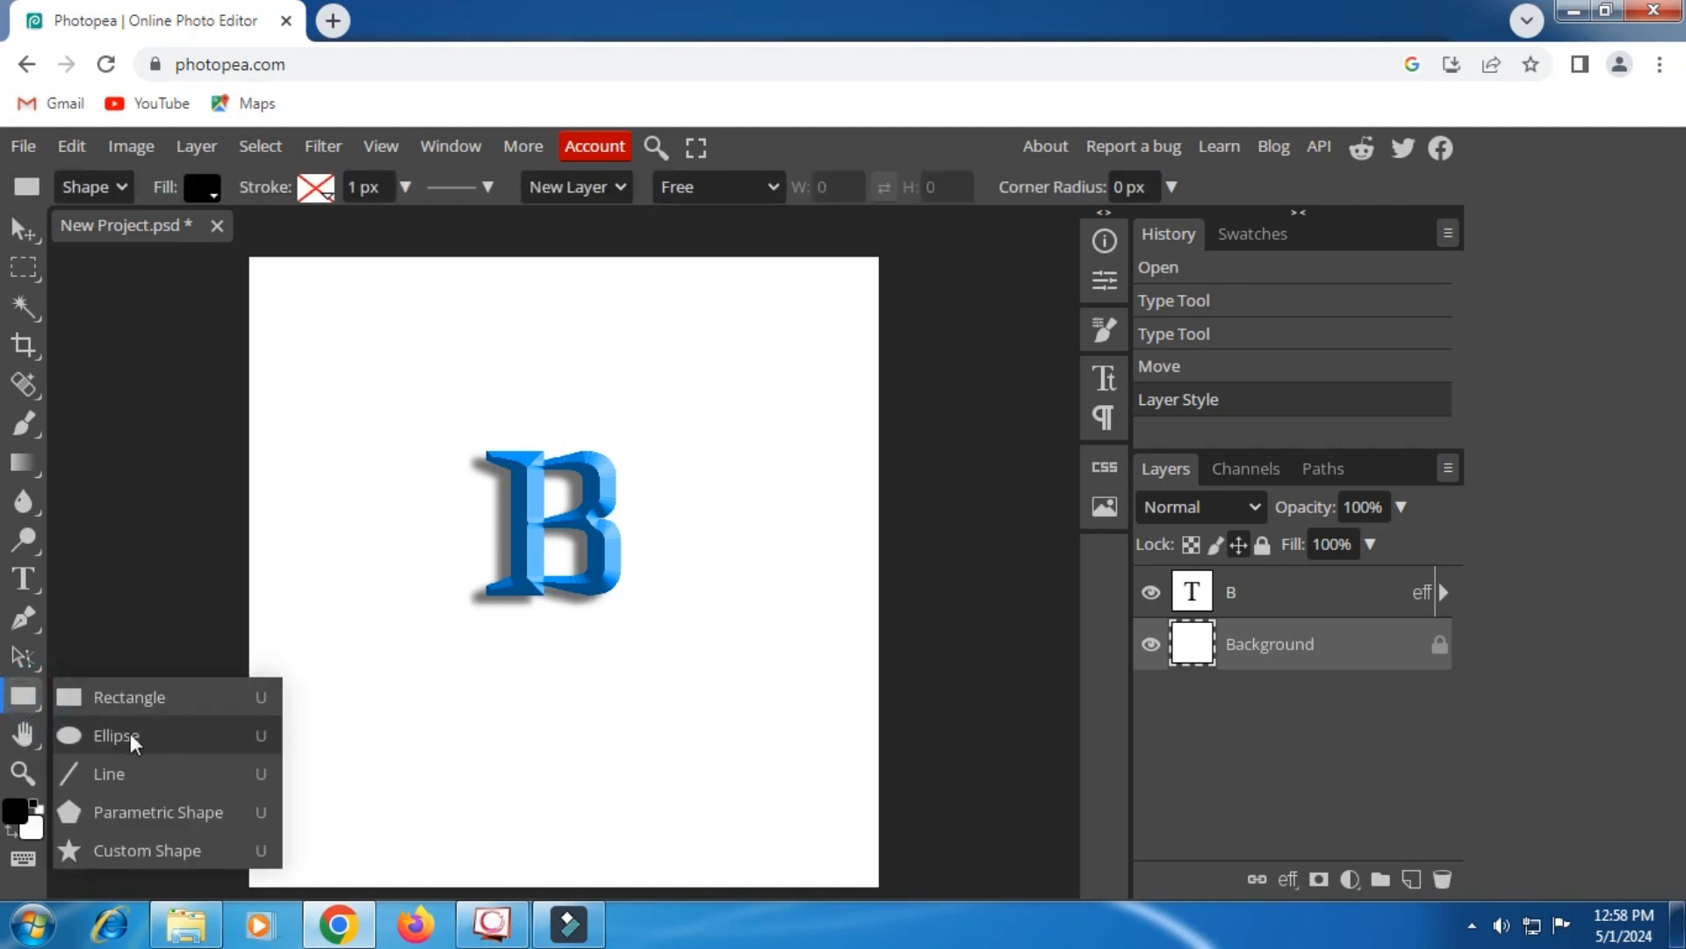
pyautogui.click(108, 738)
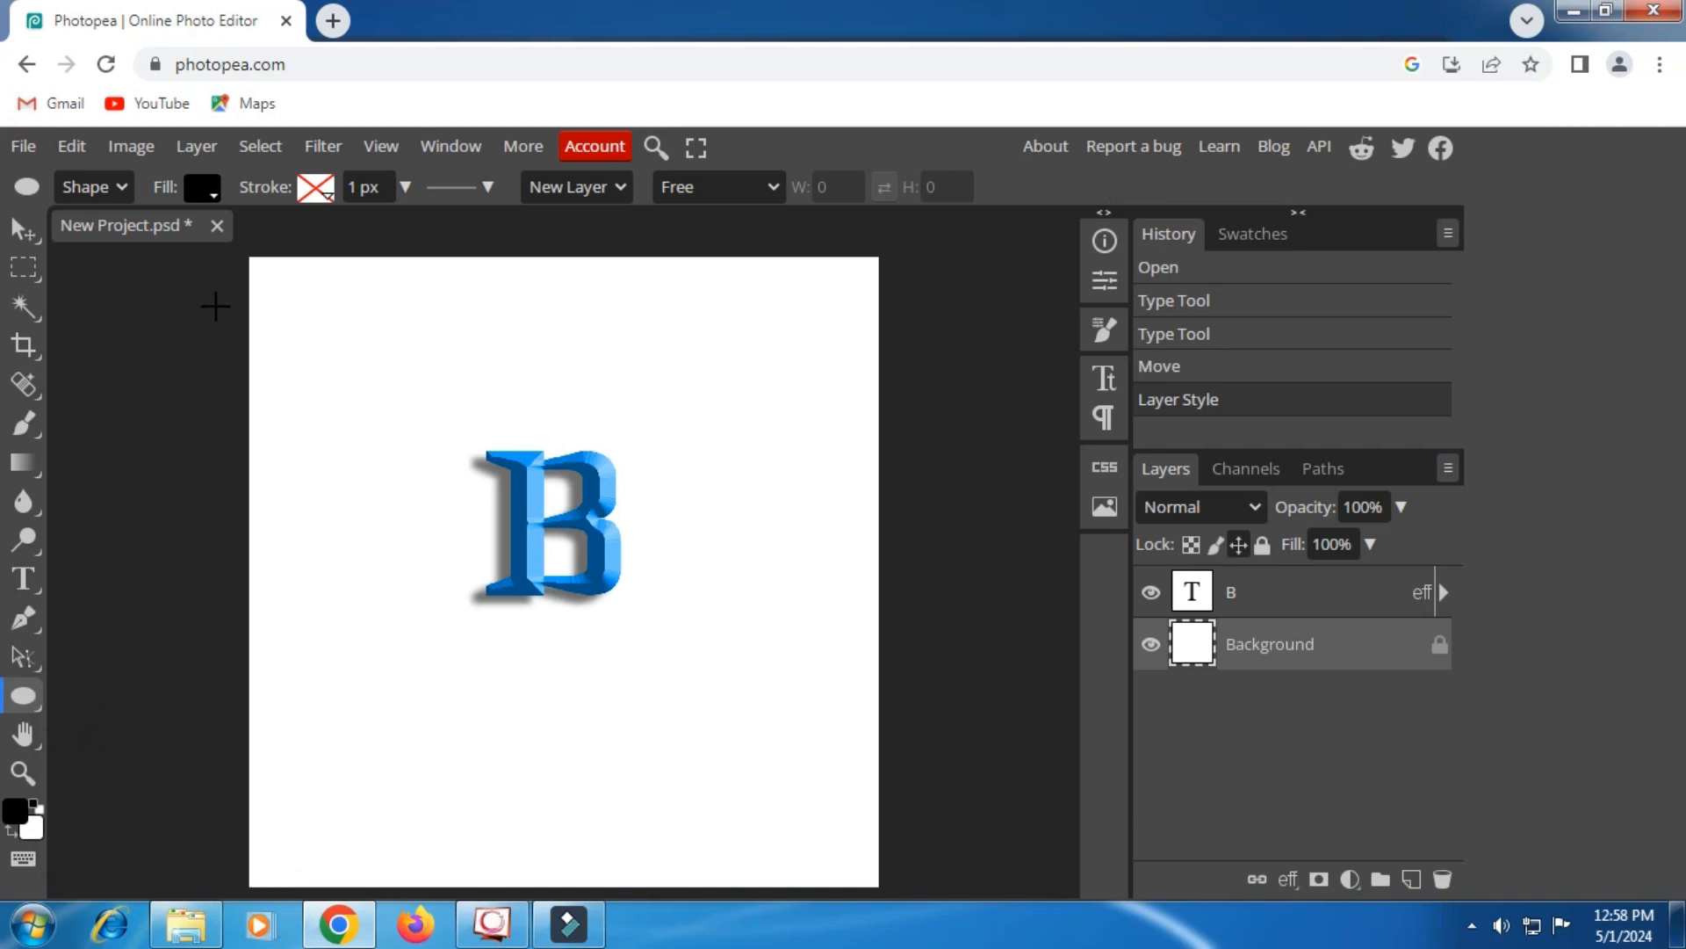
pyautogui.click(207, 184)
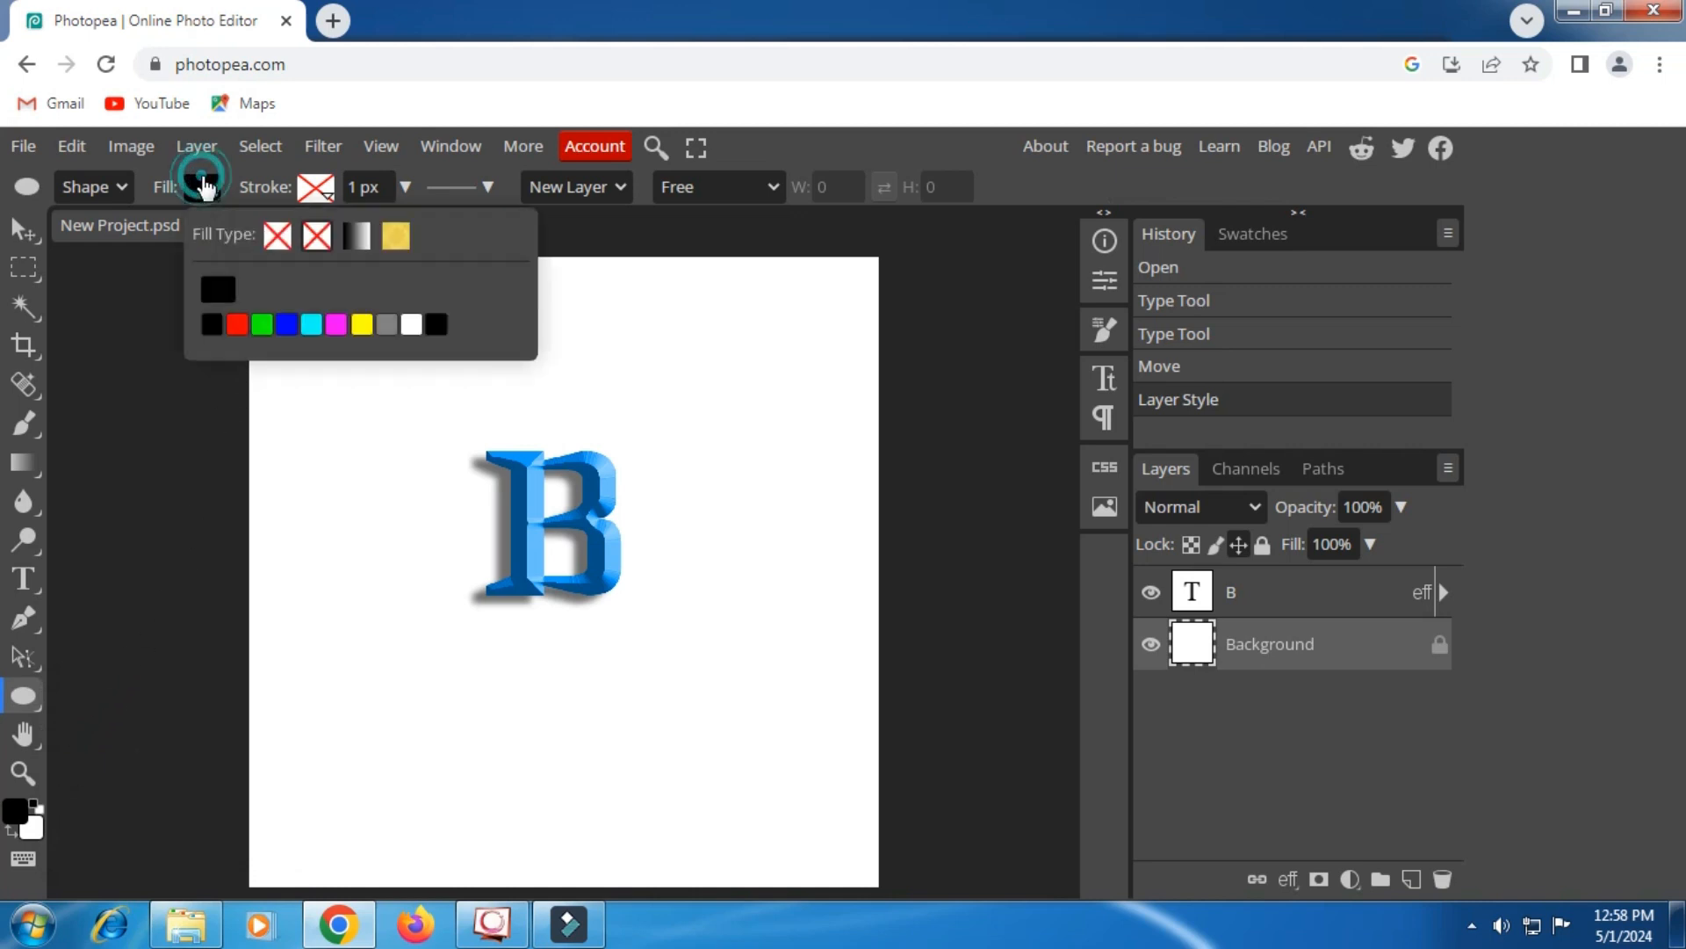
pyautogui.click(234, 290)
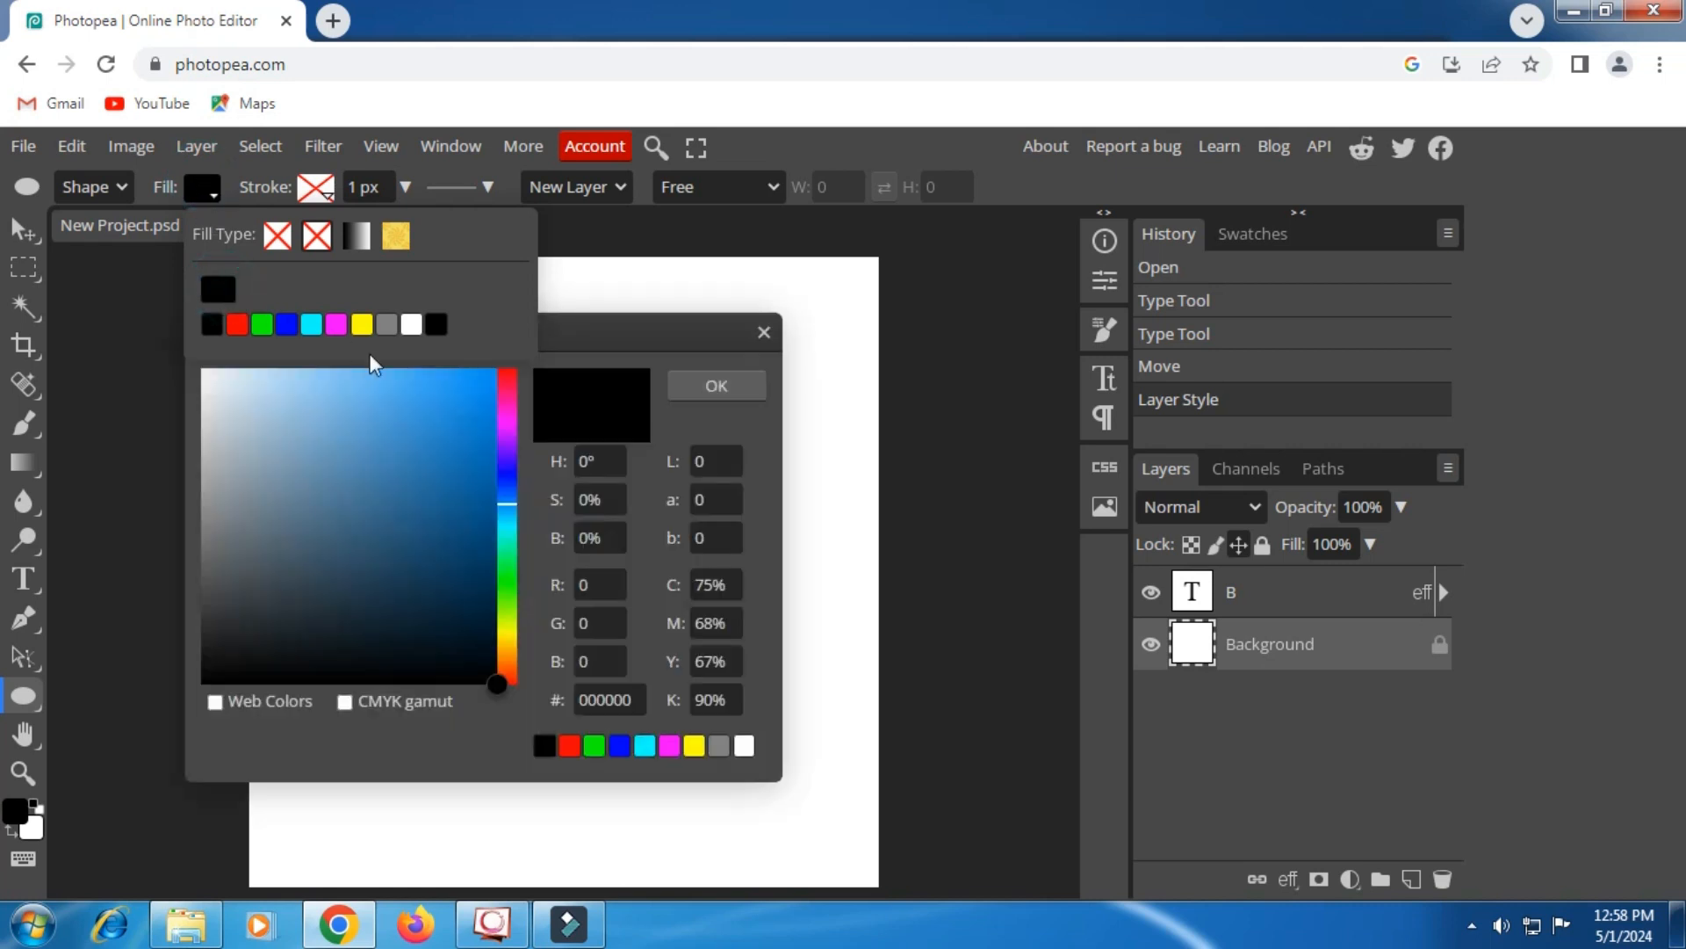
pyautogui.moveTo(471, 527)
pyautogui.mouseDown()
pyautogui.moveTo(488, 560)
pyautogui.moveTo(497, 533)
pyautogui.mouseUp()
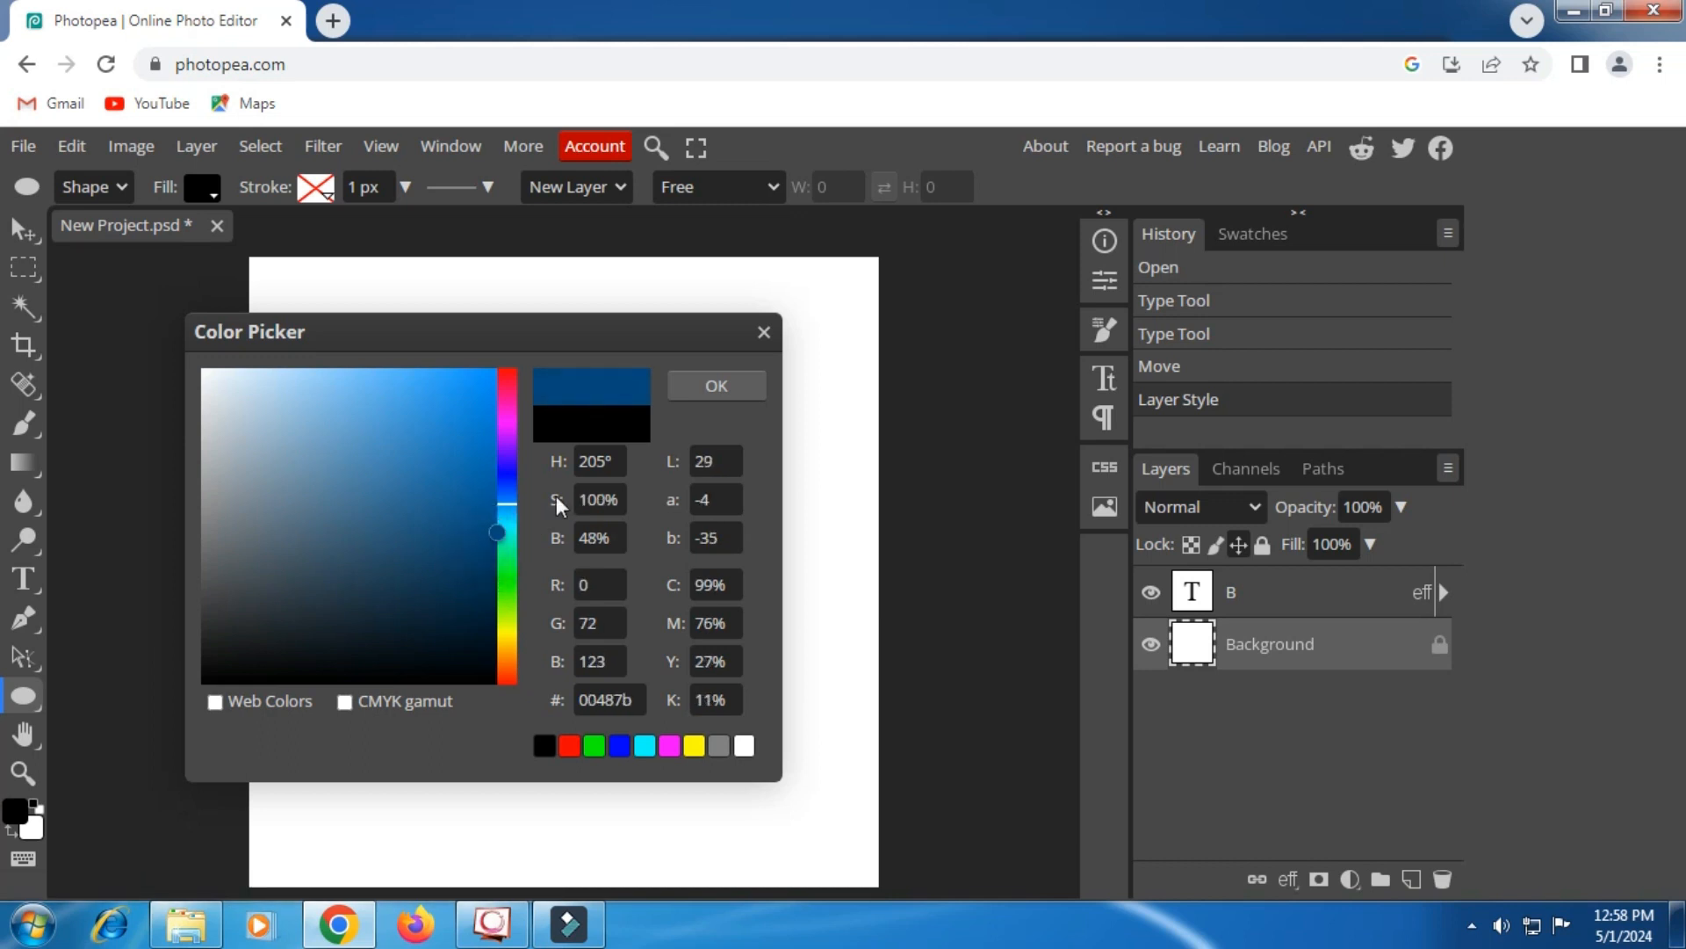
pyautogui.click(716, 387)
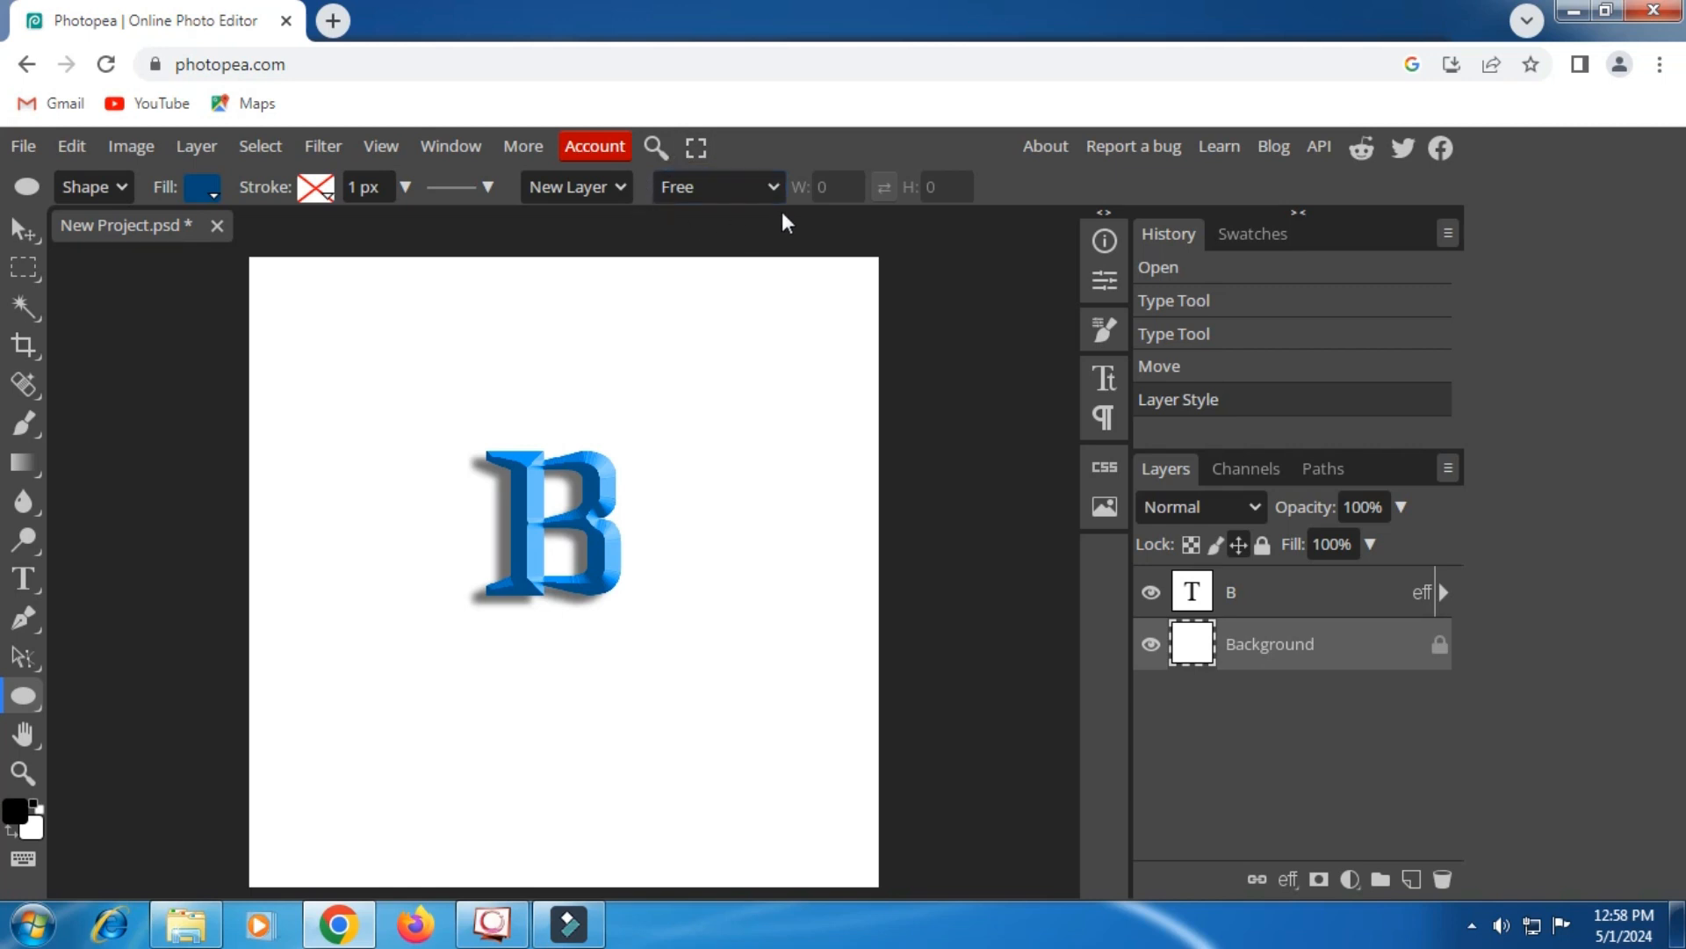
pyautogui.click(773, 187)
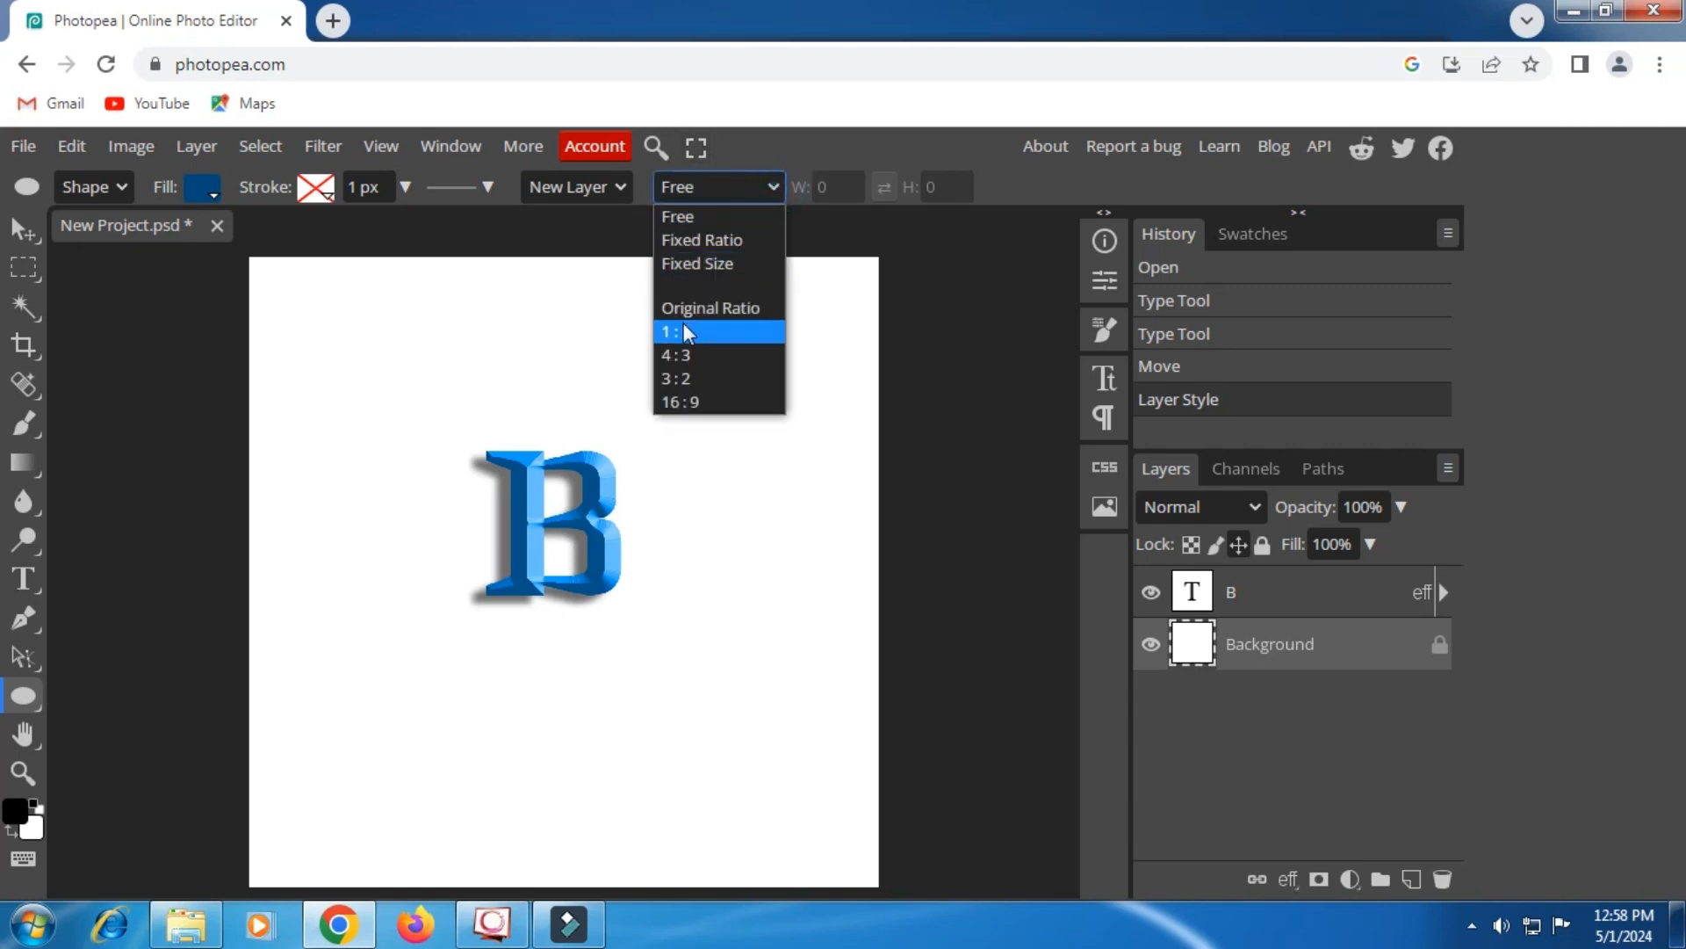
pyautogui.click(715, 333)
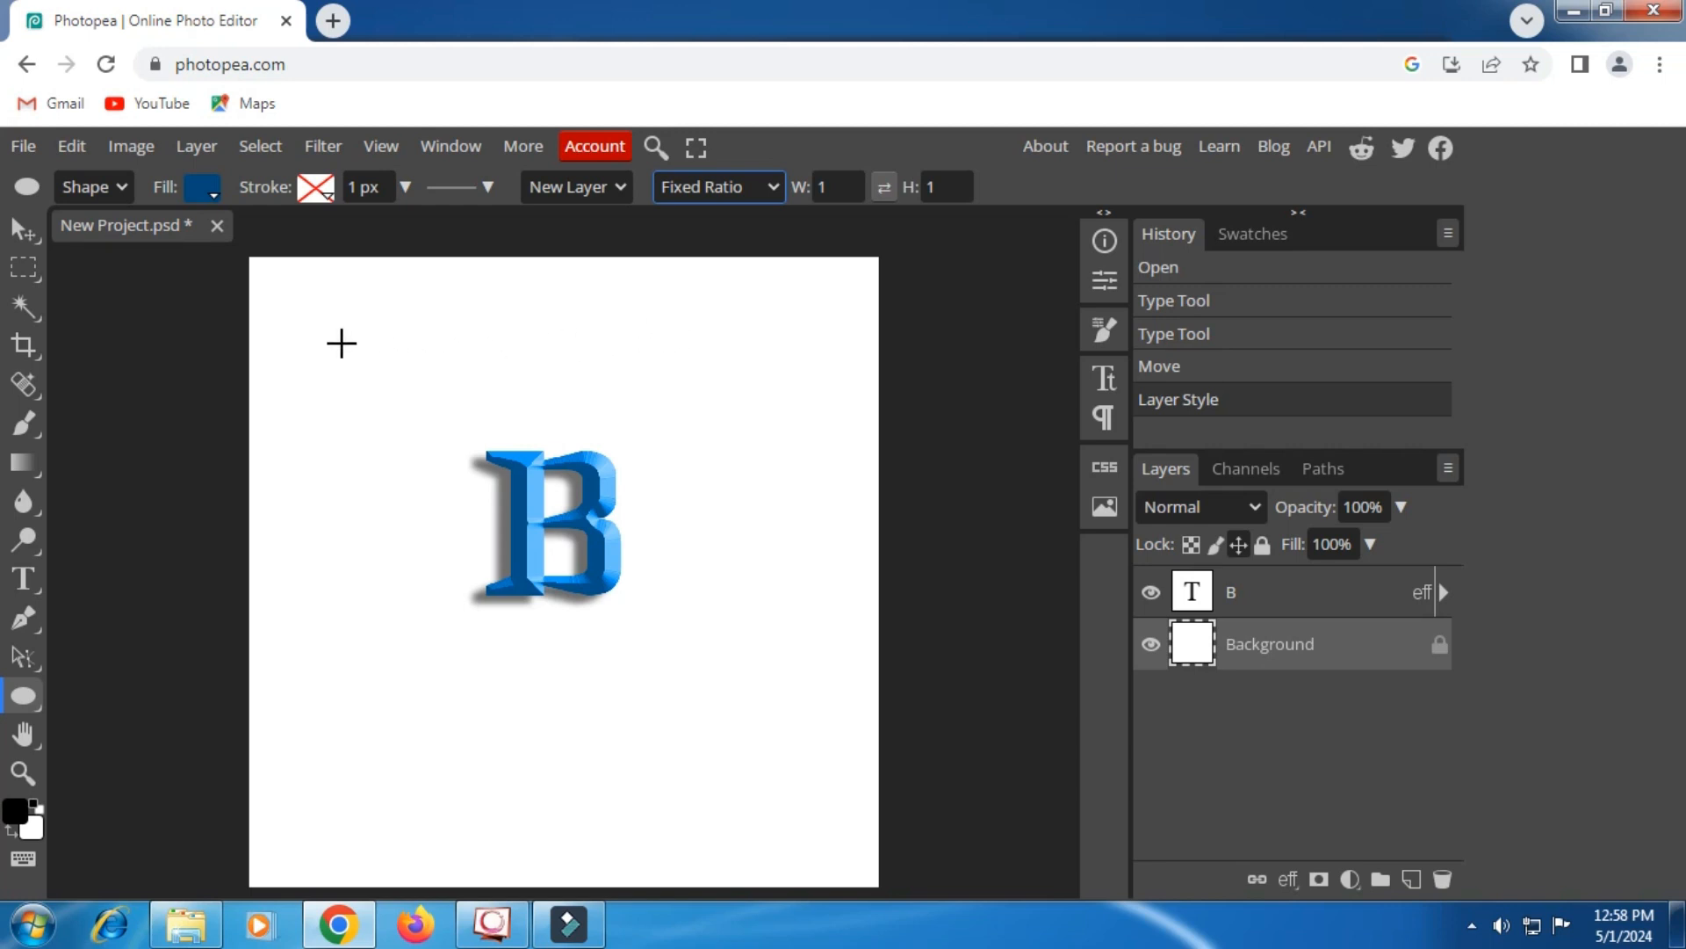
pyautogui.moveTo(342, 343); pyautogui.dragTo(818, 697)
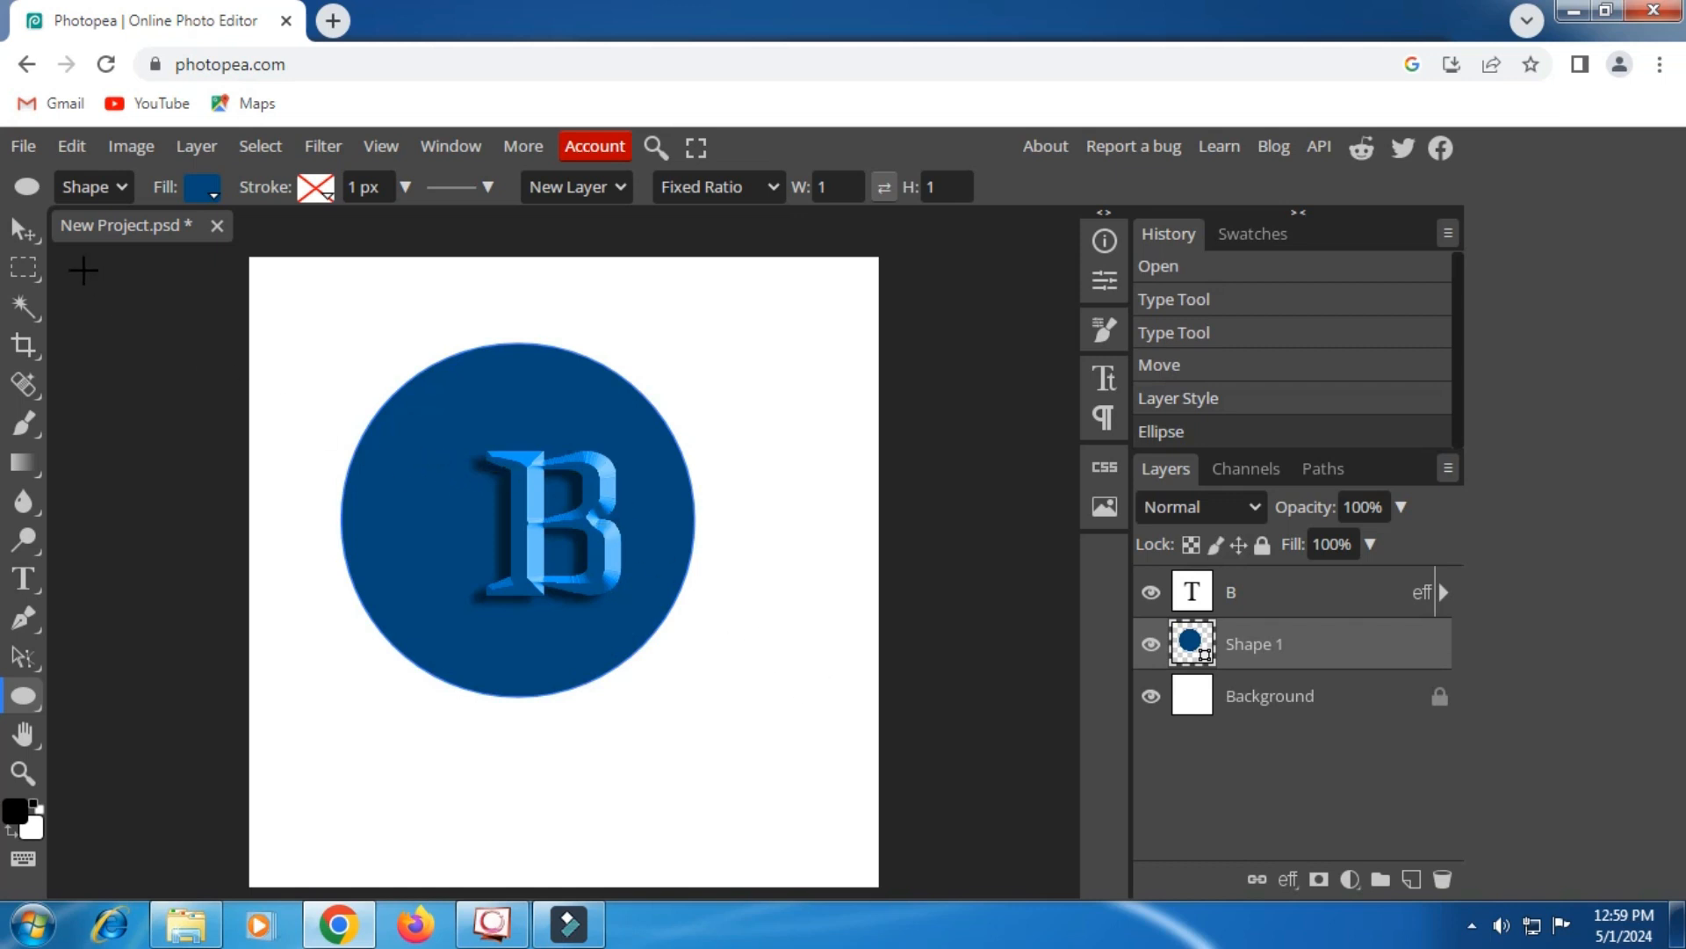
# Step: Move the dark blue circle so it surrounds the letter B more evenly, and rasterize the circle's layer
pyautogui.click(23, 228)
pyautogui.moveTo(599, 435)
pyautogui.mouseDown()
pyautogui.moveTo(620, 450)
pyautogui.moveTo(624, 430)
pyautogui.mouseUp()
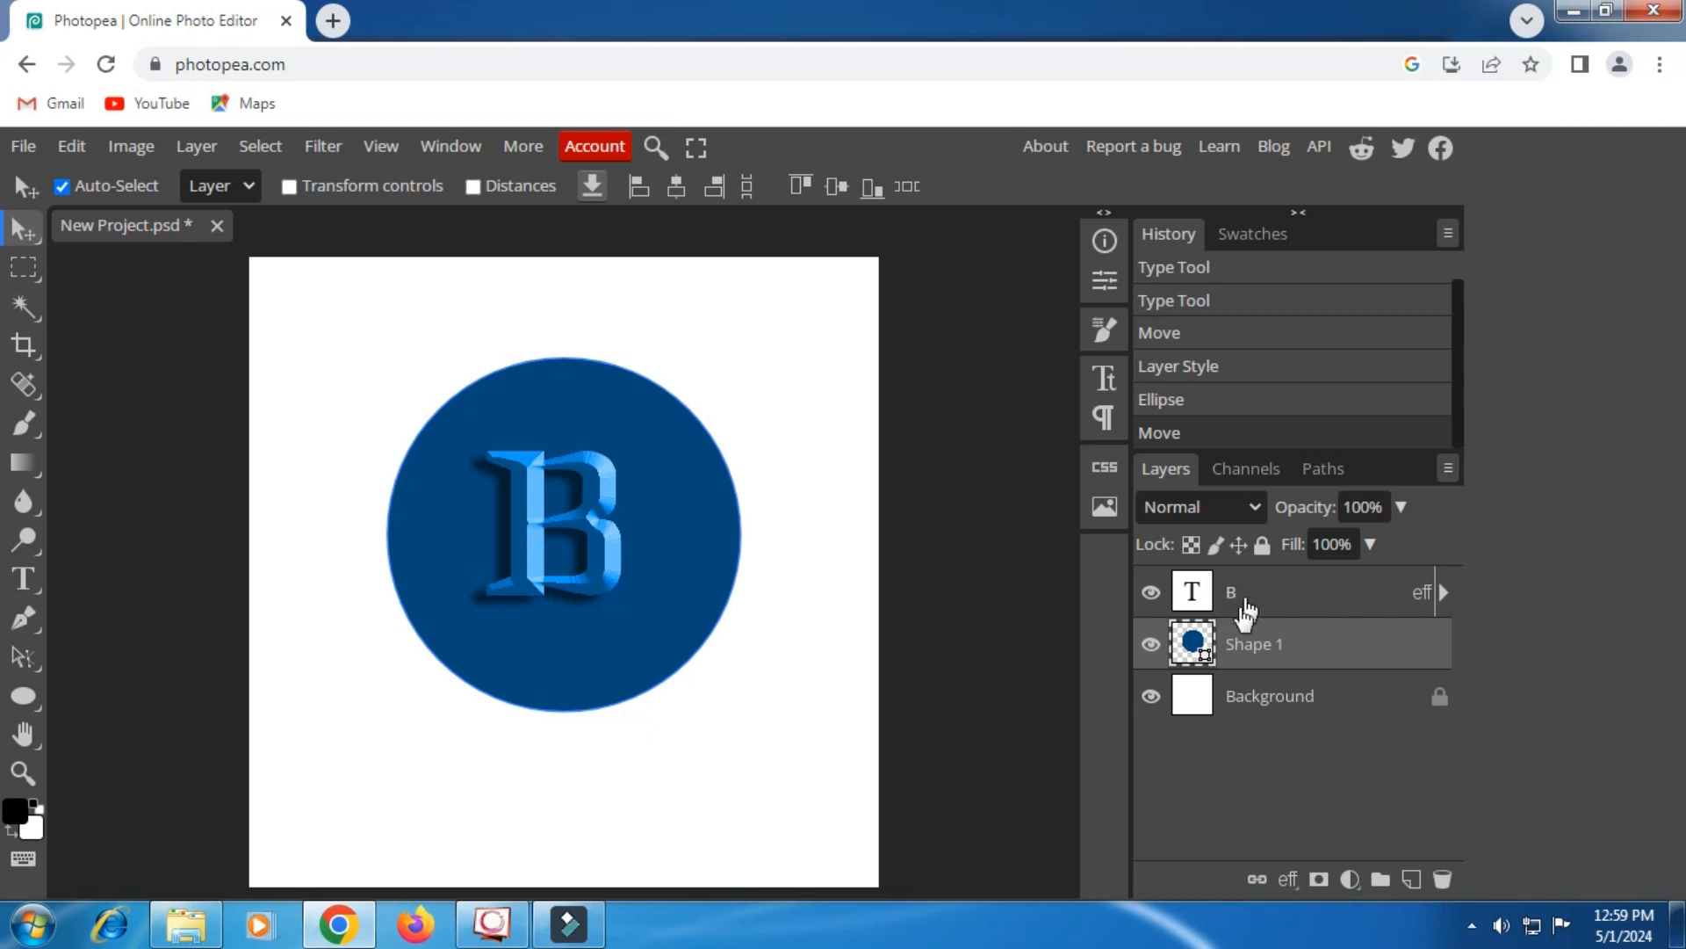
pyautogui.rightClick(1239, 651)
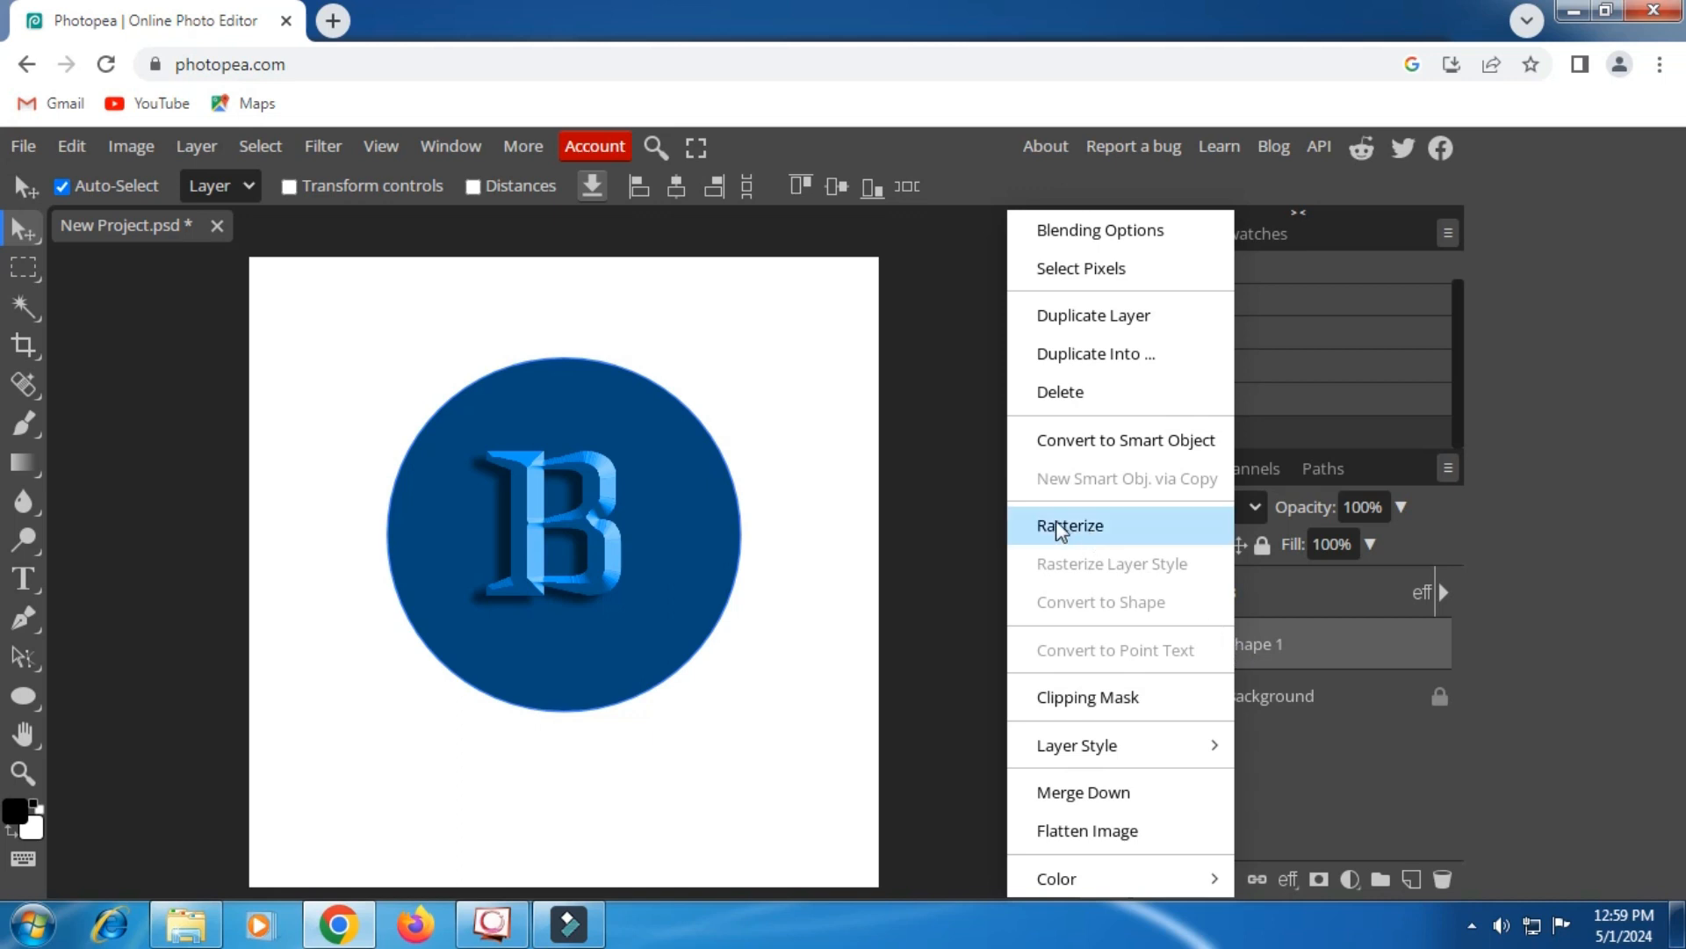
pyautogui.click(1085, 527)
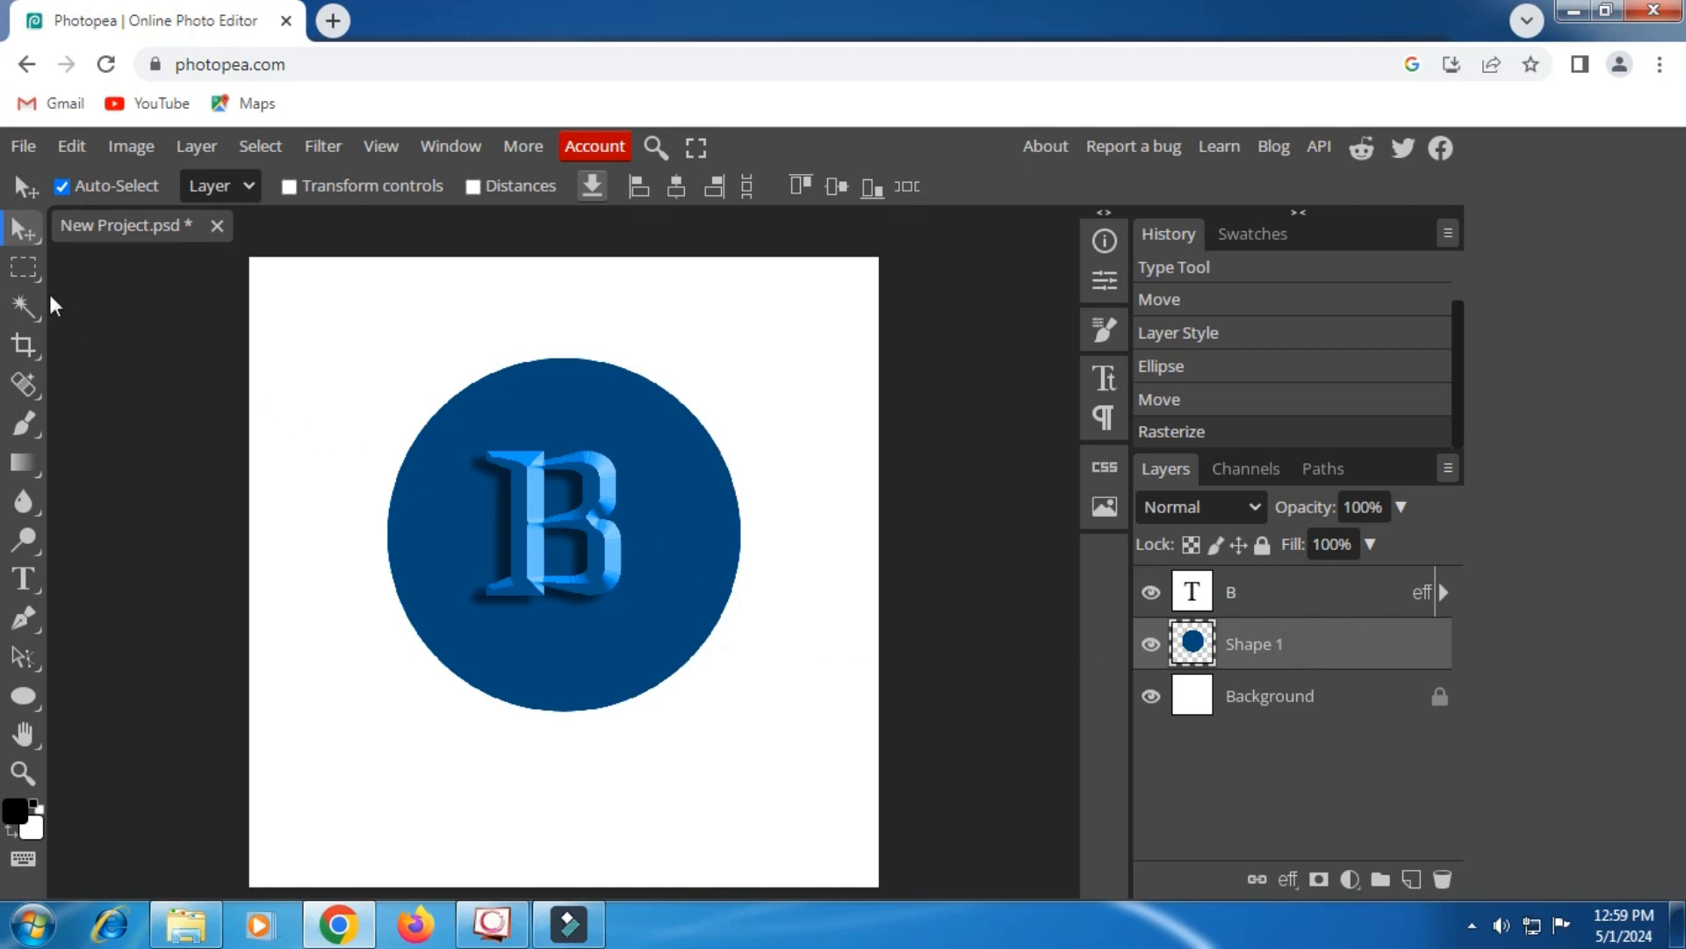
# Step: Select the whole canvas with a rectangular selection and centre the circle in it horizontally and vertically
pyautogui.click(28, 267)
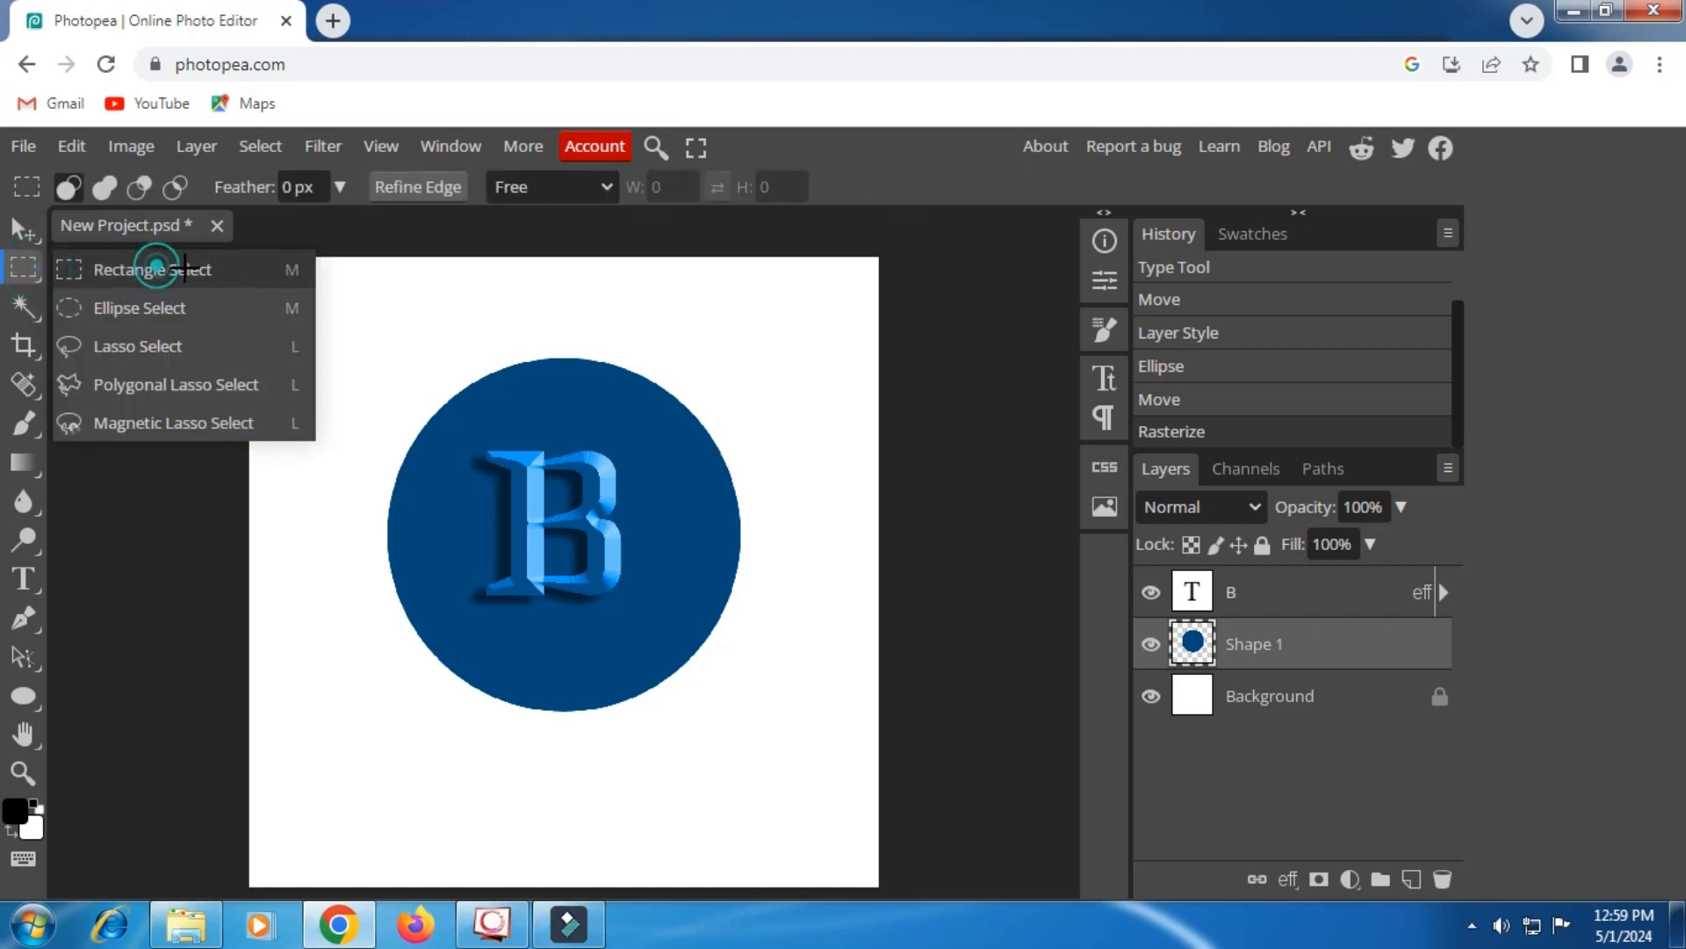
pyautogui.click(158, 268)
pyautogui.moveTo(230, 249); pyautogui.dragTo(929, 898)
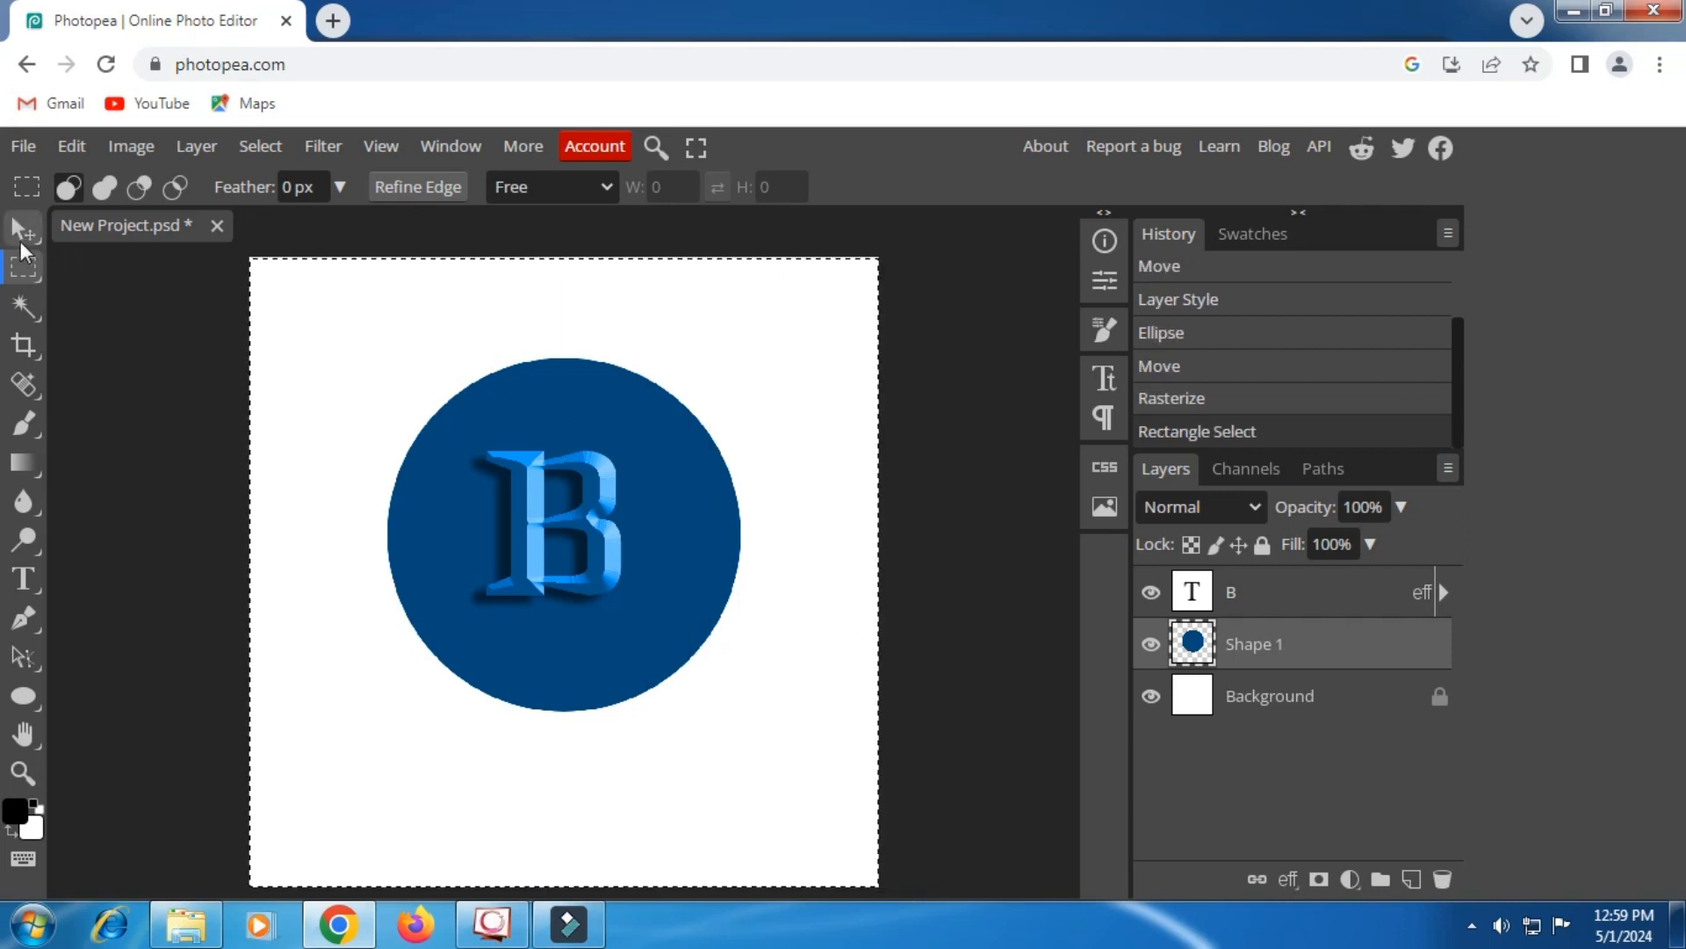
pyautogui.click(24, 232)
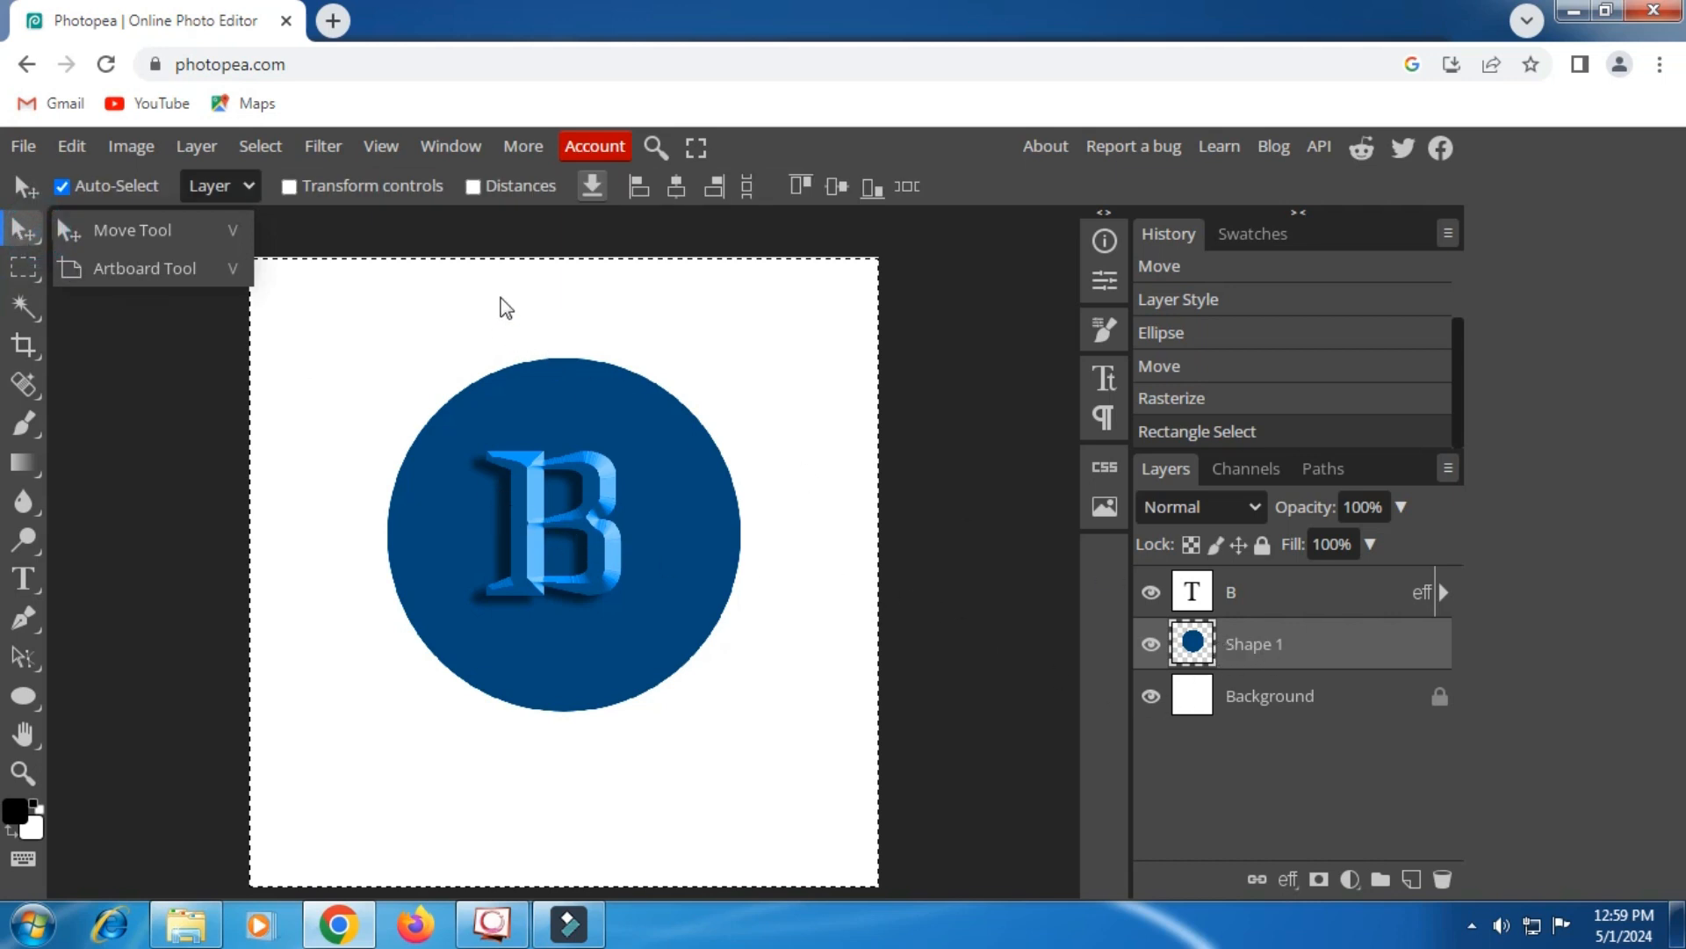
pyautogui.click(678, 185)
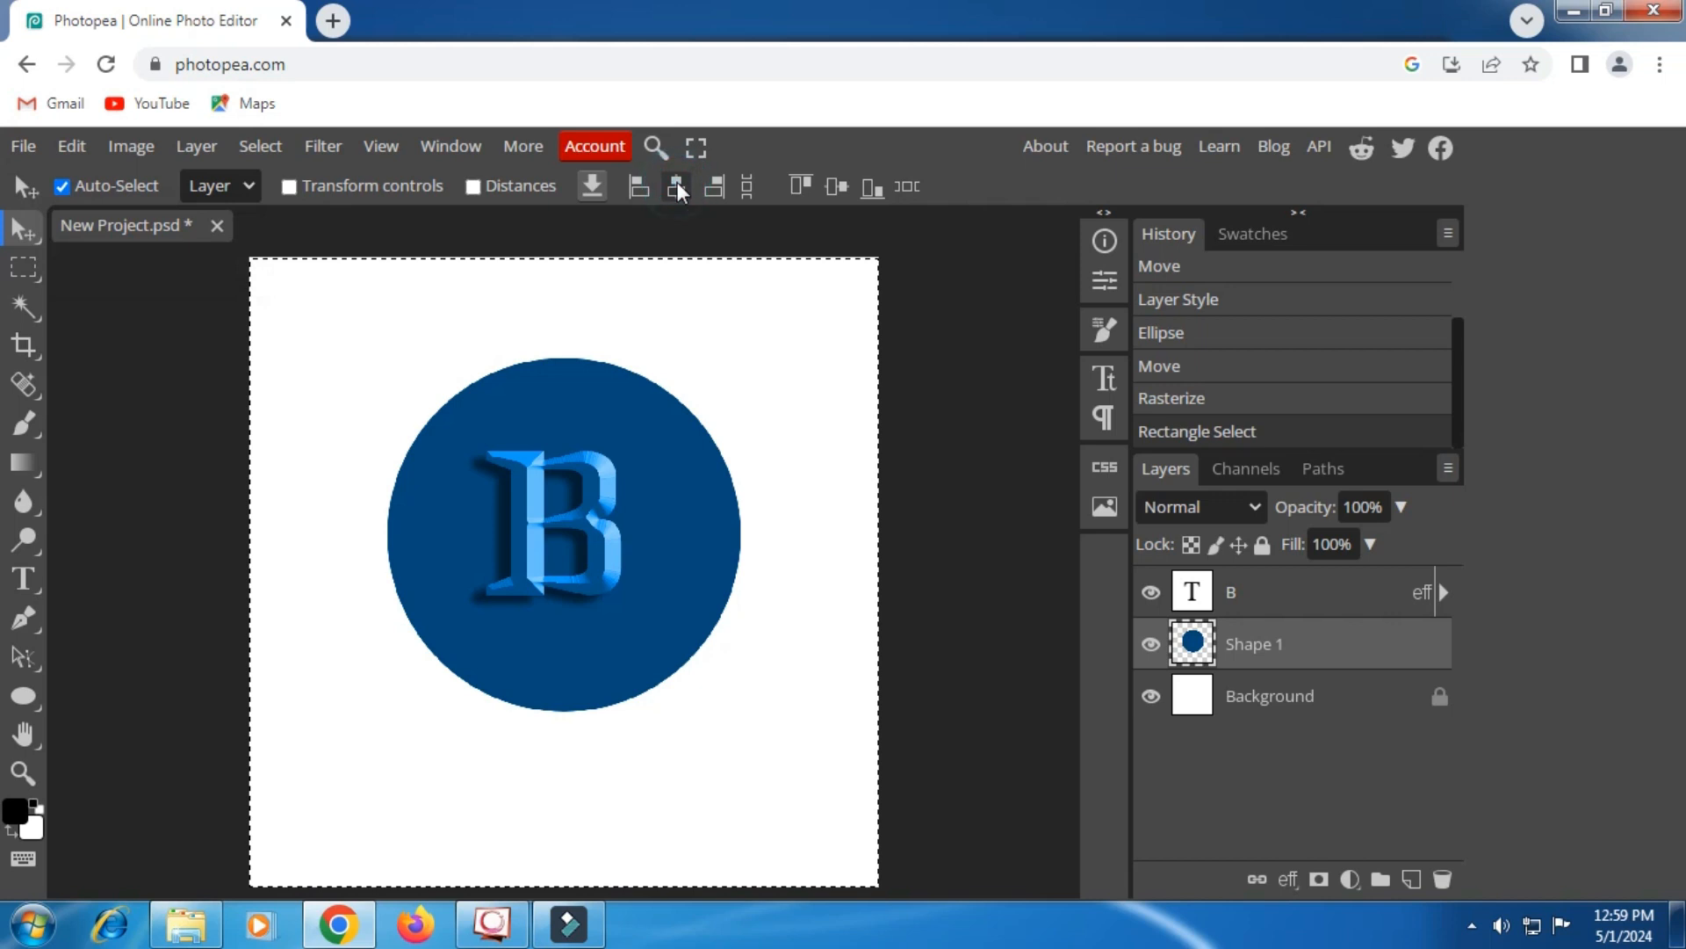
pyautogui.click(830, 186)
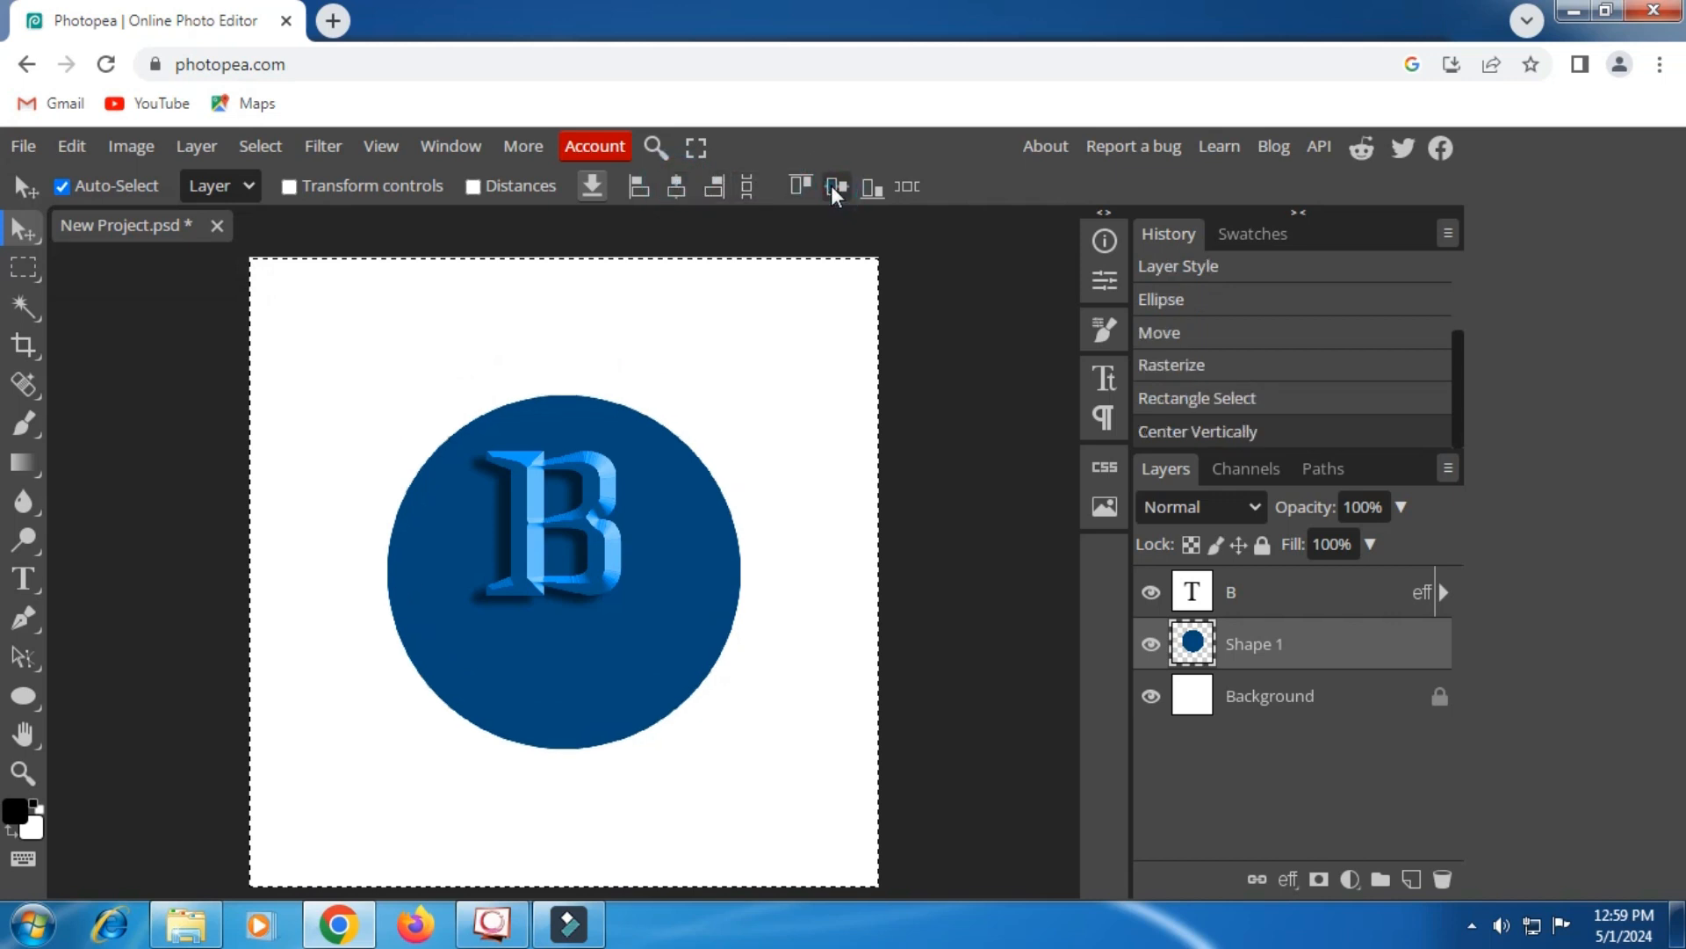
# Step: Centre the letter B layer horizontally and vertically within the canvas selection
pyautogui.click(1272, 603)
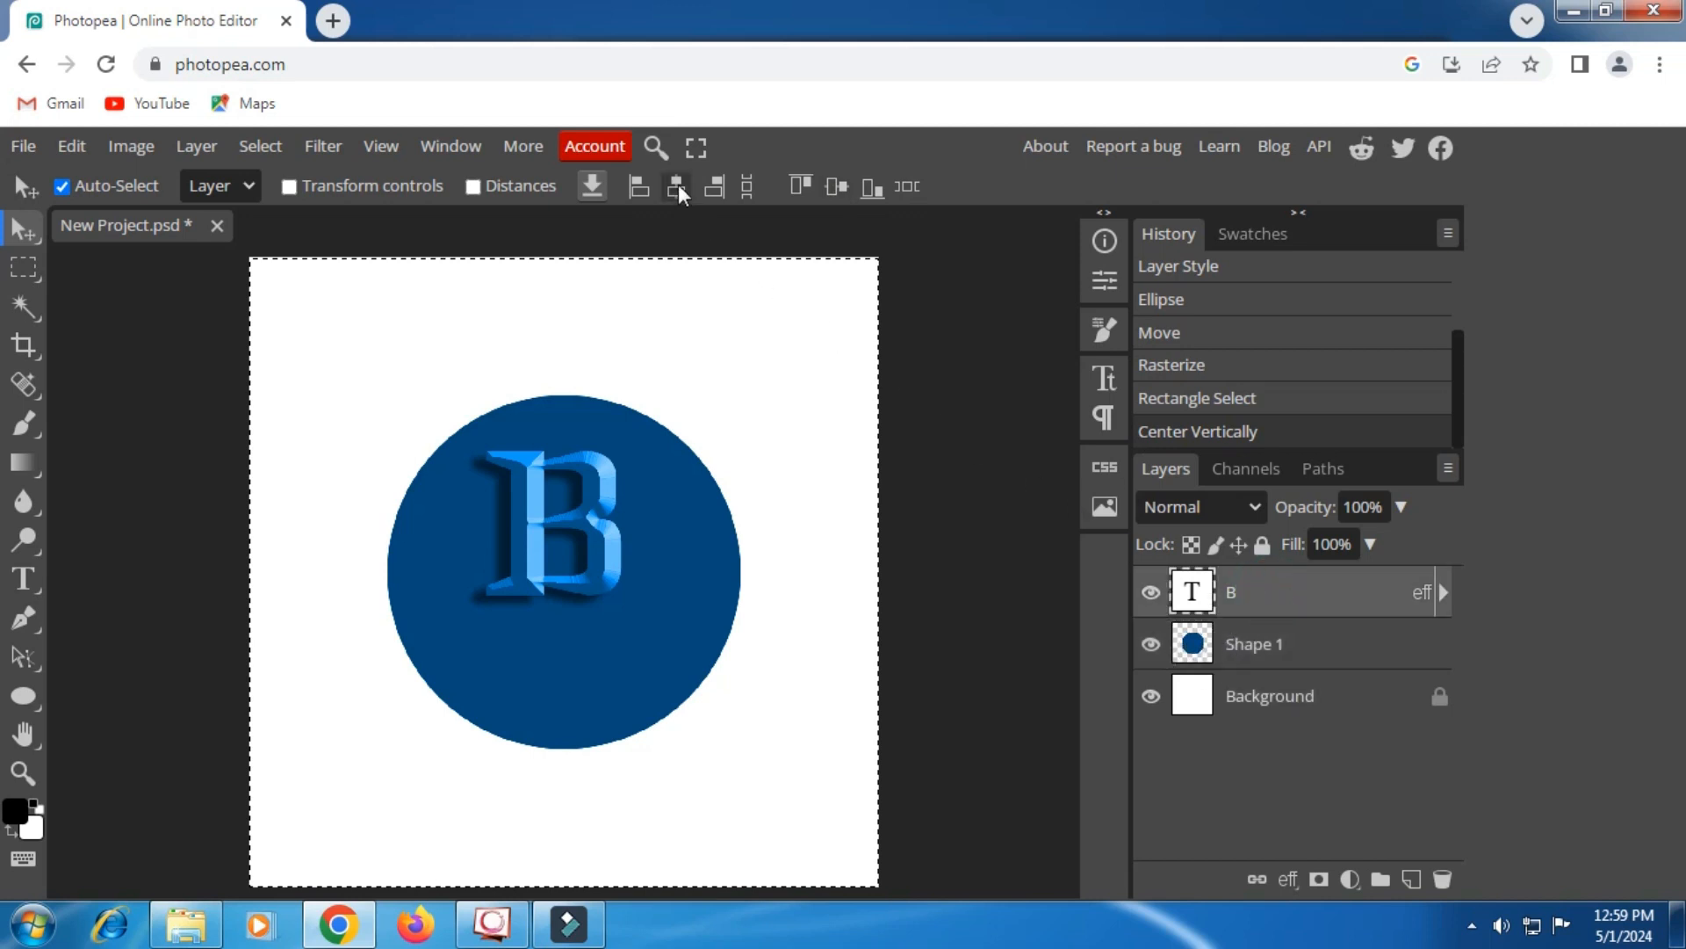
pyautogui.click(677, 188)
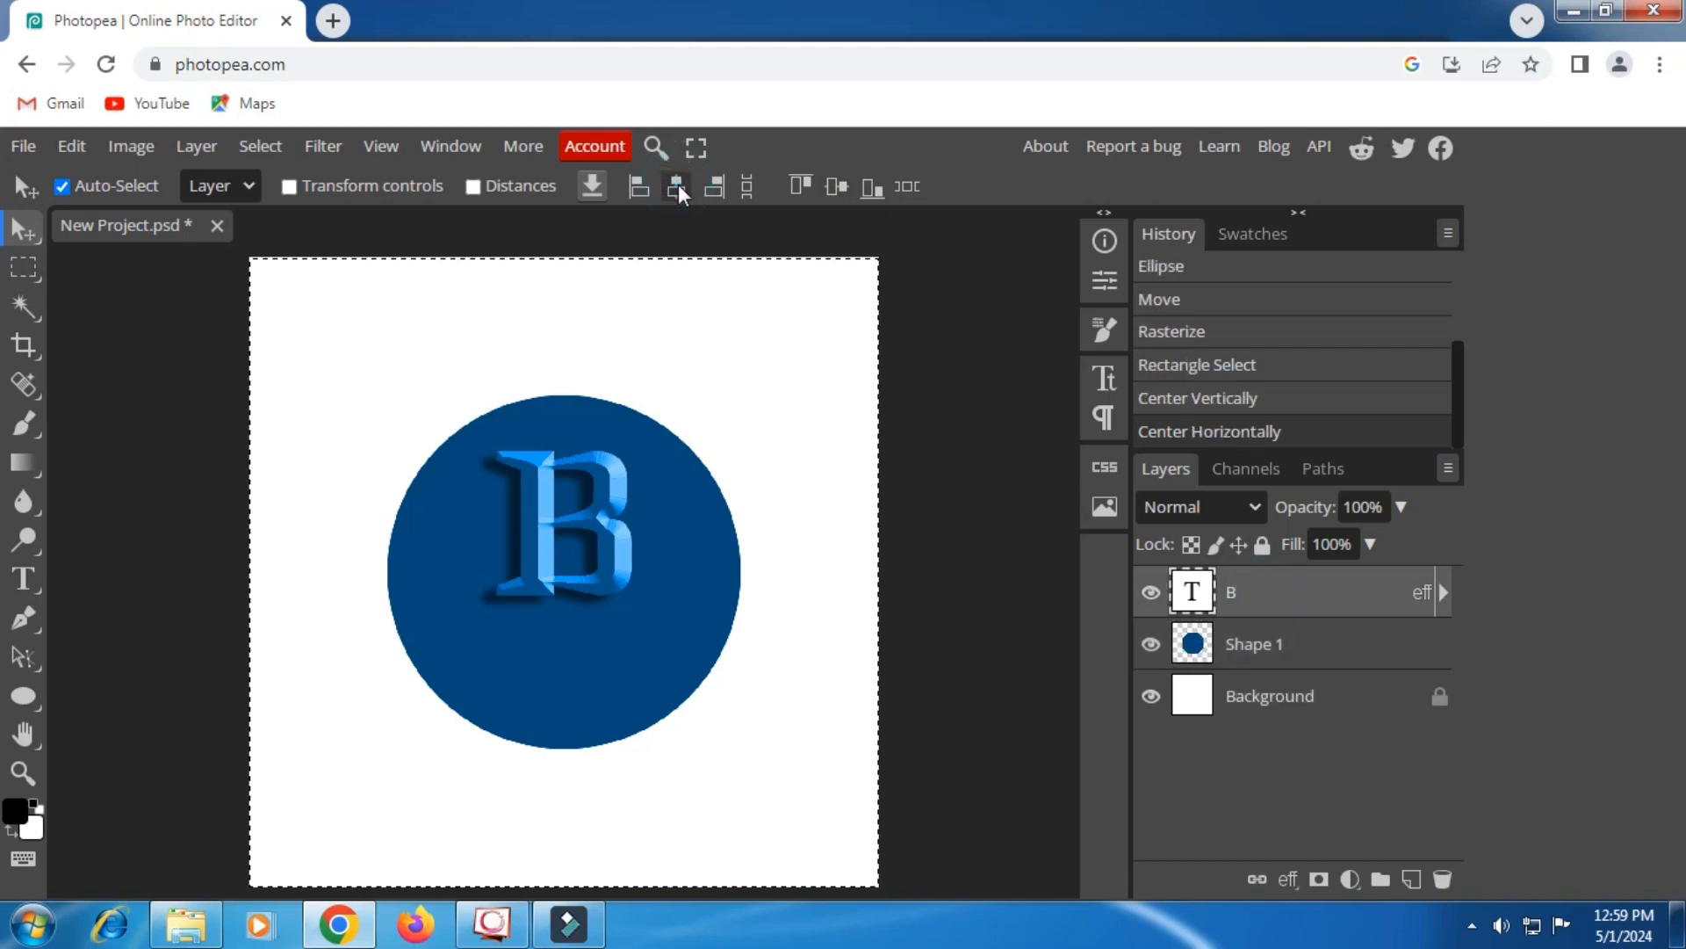
pyautogui.click(838, 186)
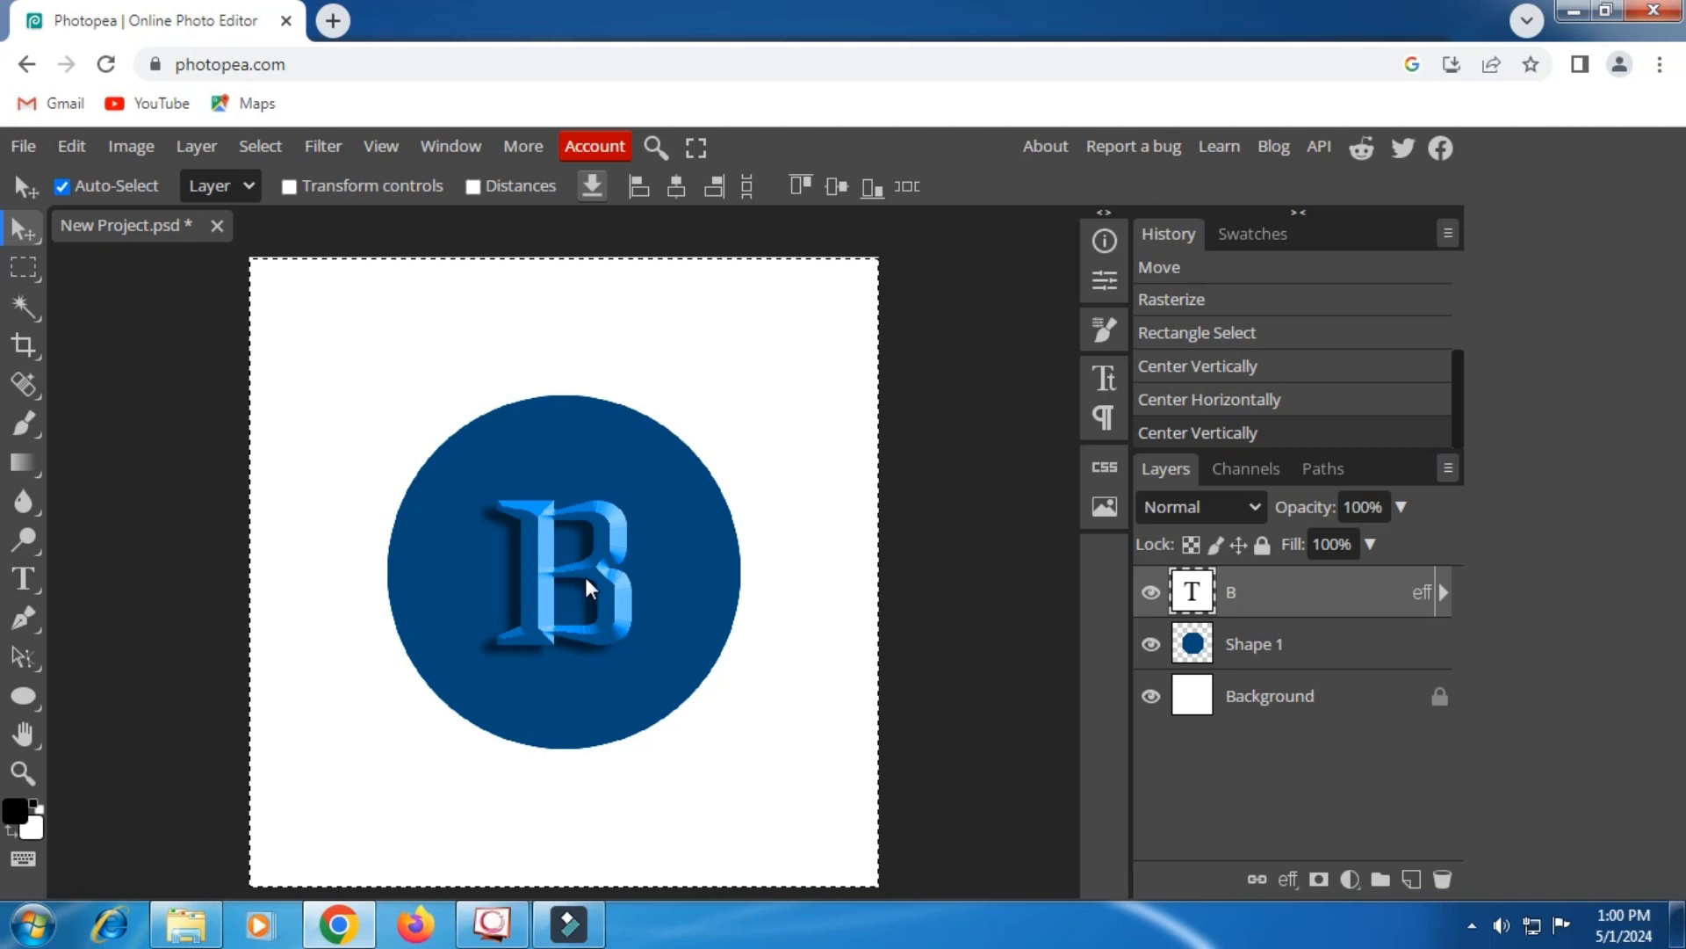
# Step: Deselect the canvas, then merge the letter B layer down into the circle layer Shape 1
pyautogui.click(262, 148)
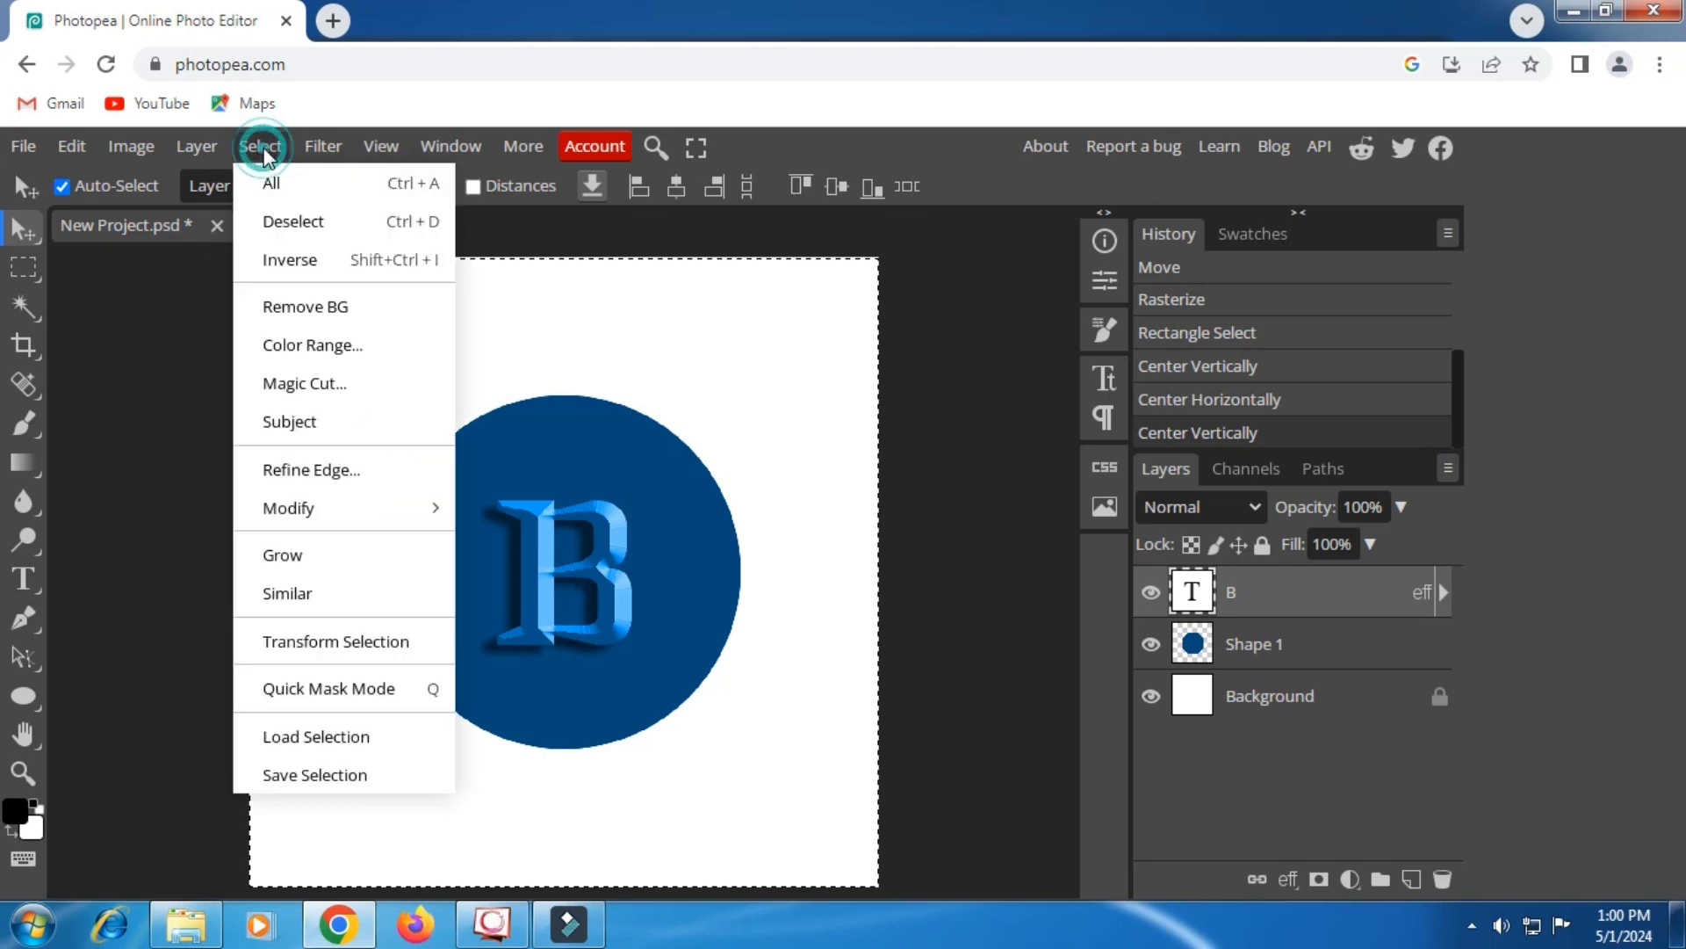
pyautogui.click(340, 225)
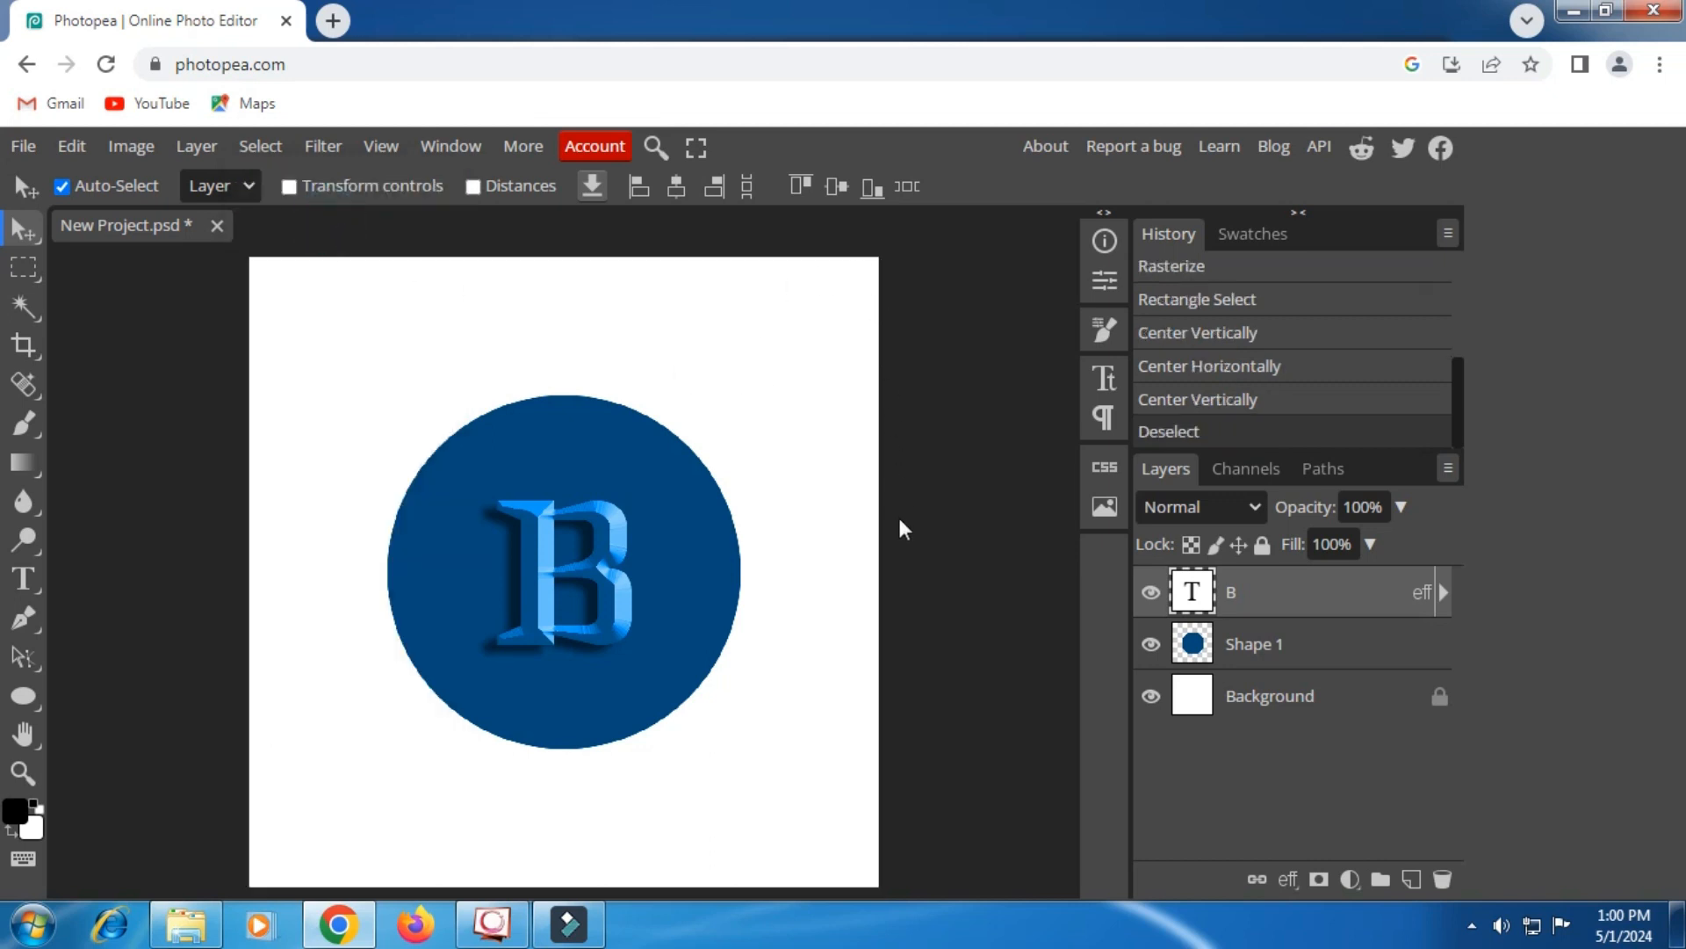
pyautogui.rightClick(1284, 606)
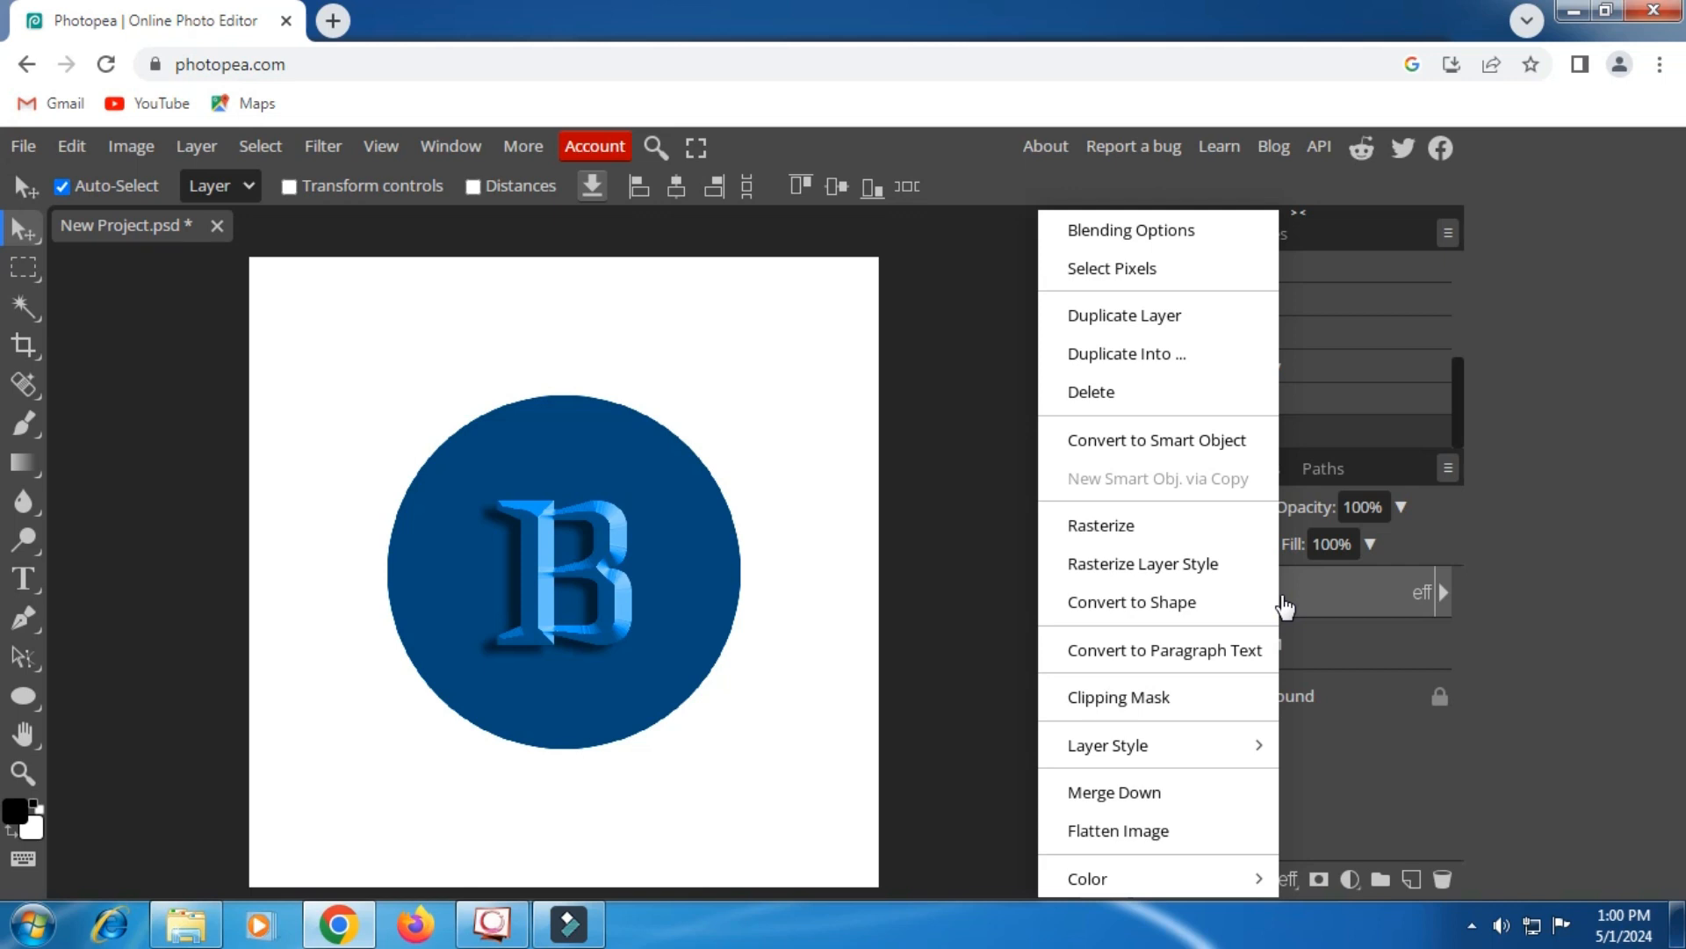
pyautogui.click(1315, 642)
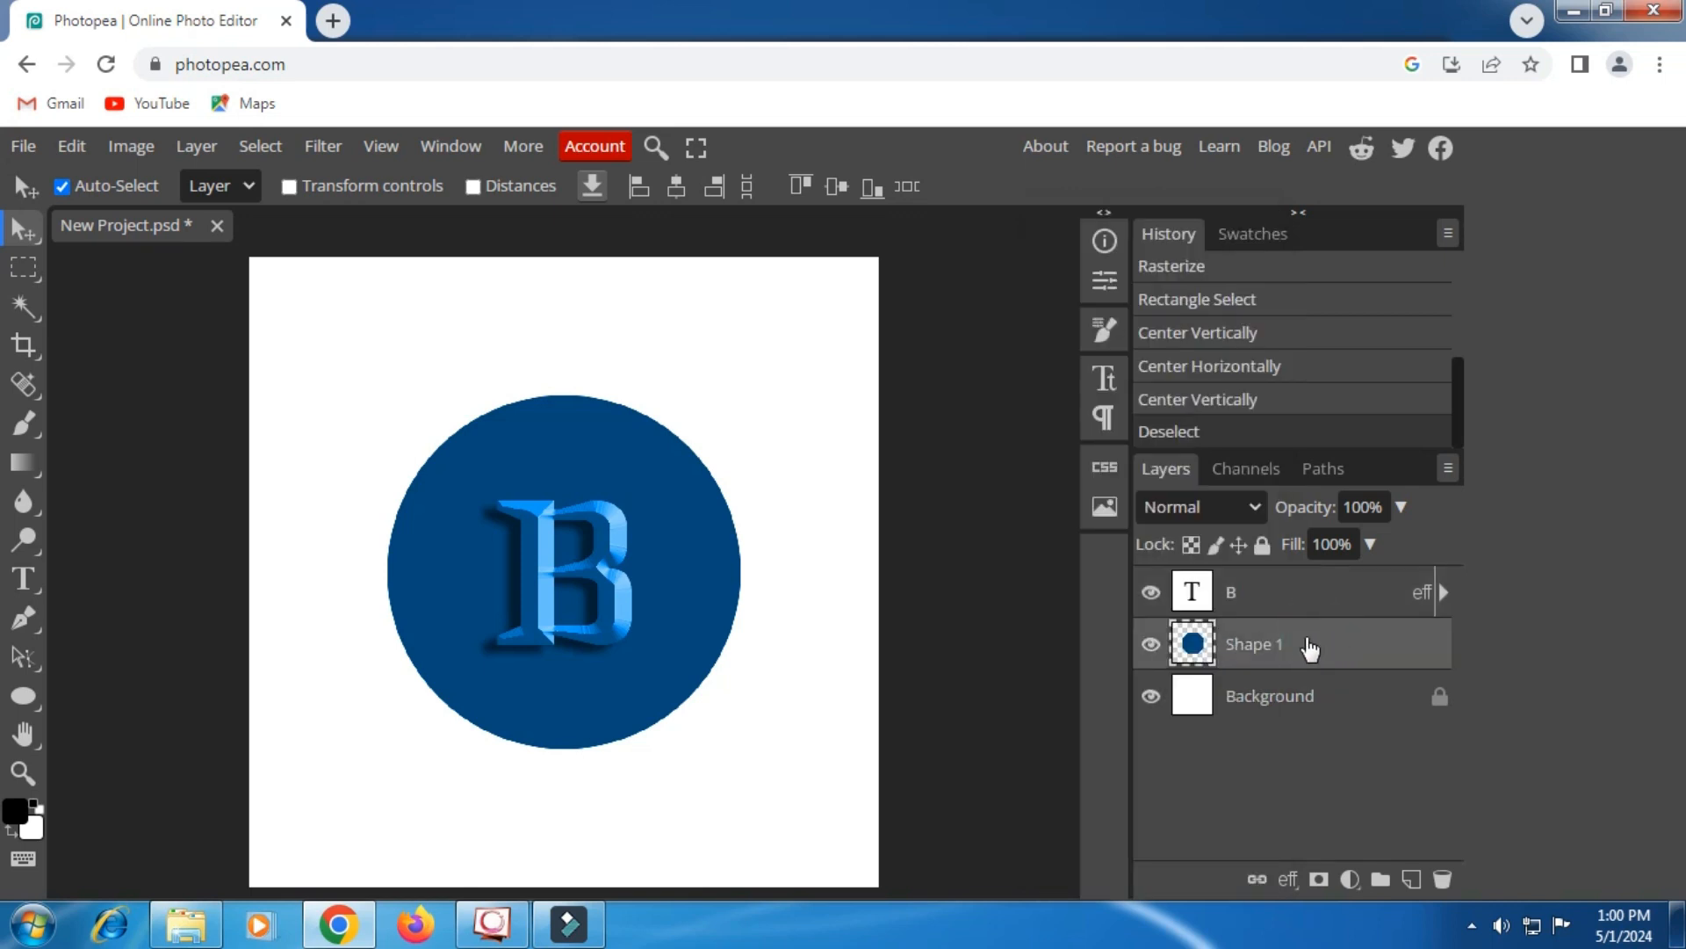
pyautogui.click(1299, 597)
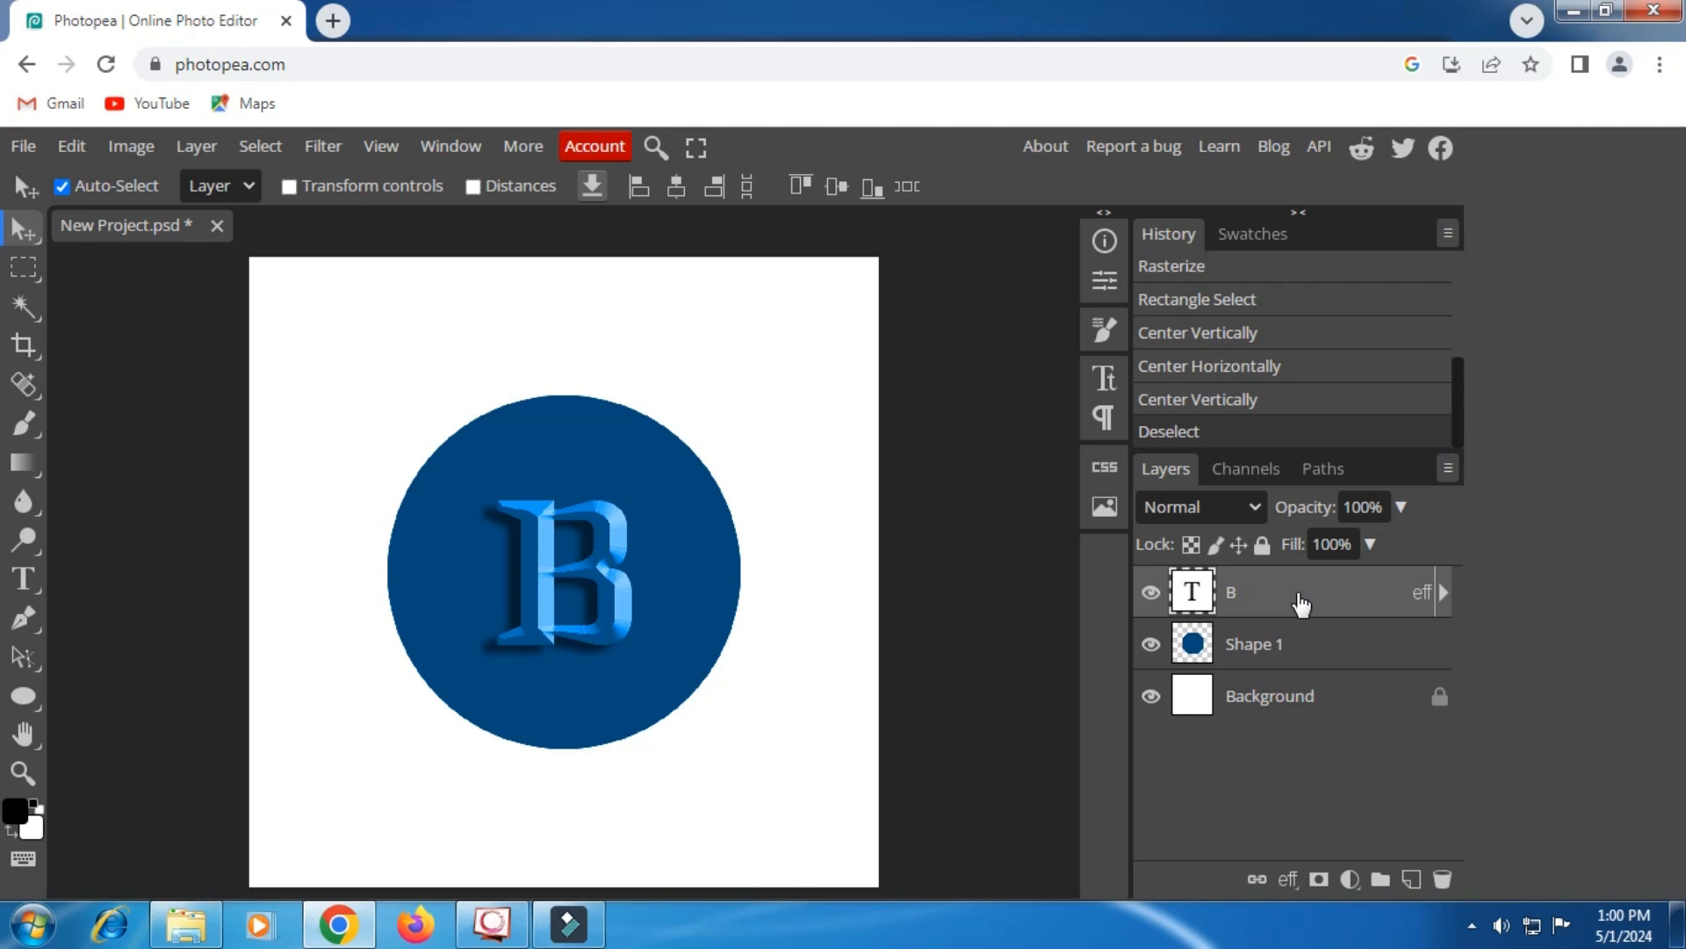
pyautogui.rightClick(1300, 599)
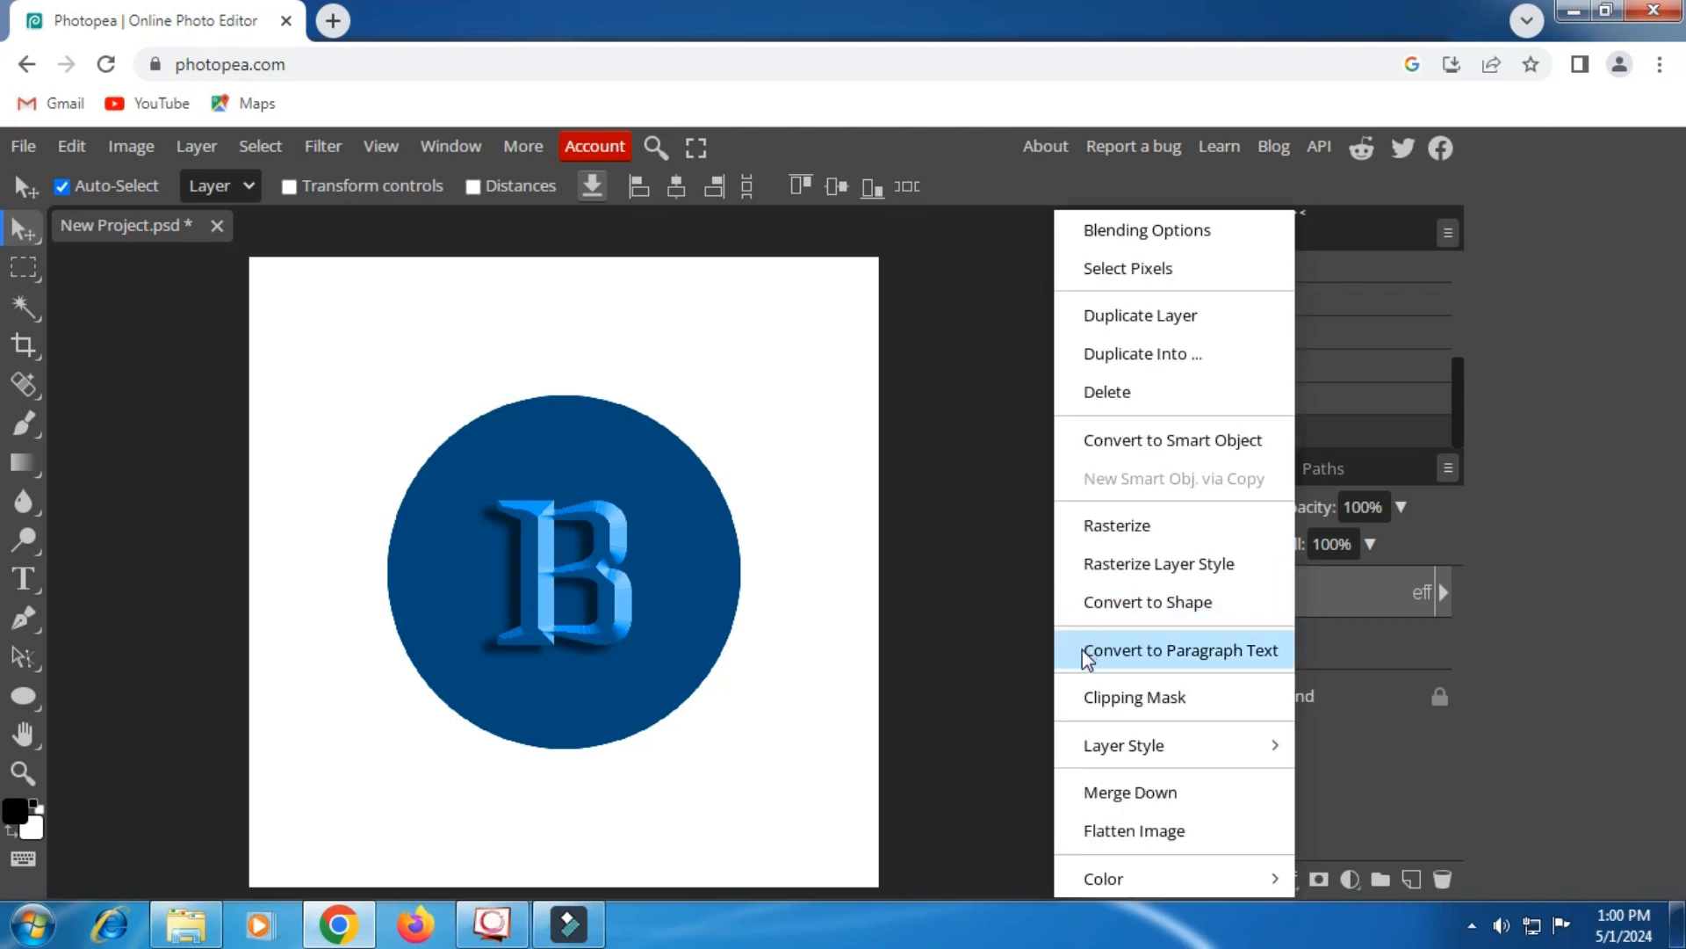
pyautogui.click(1191, 801)
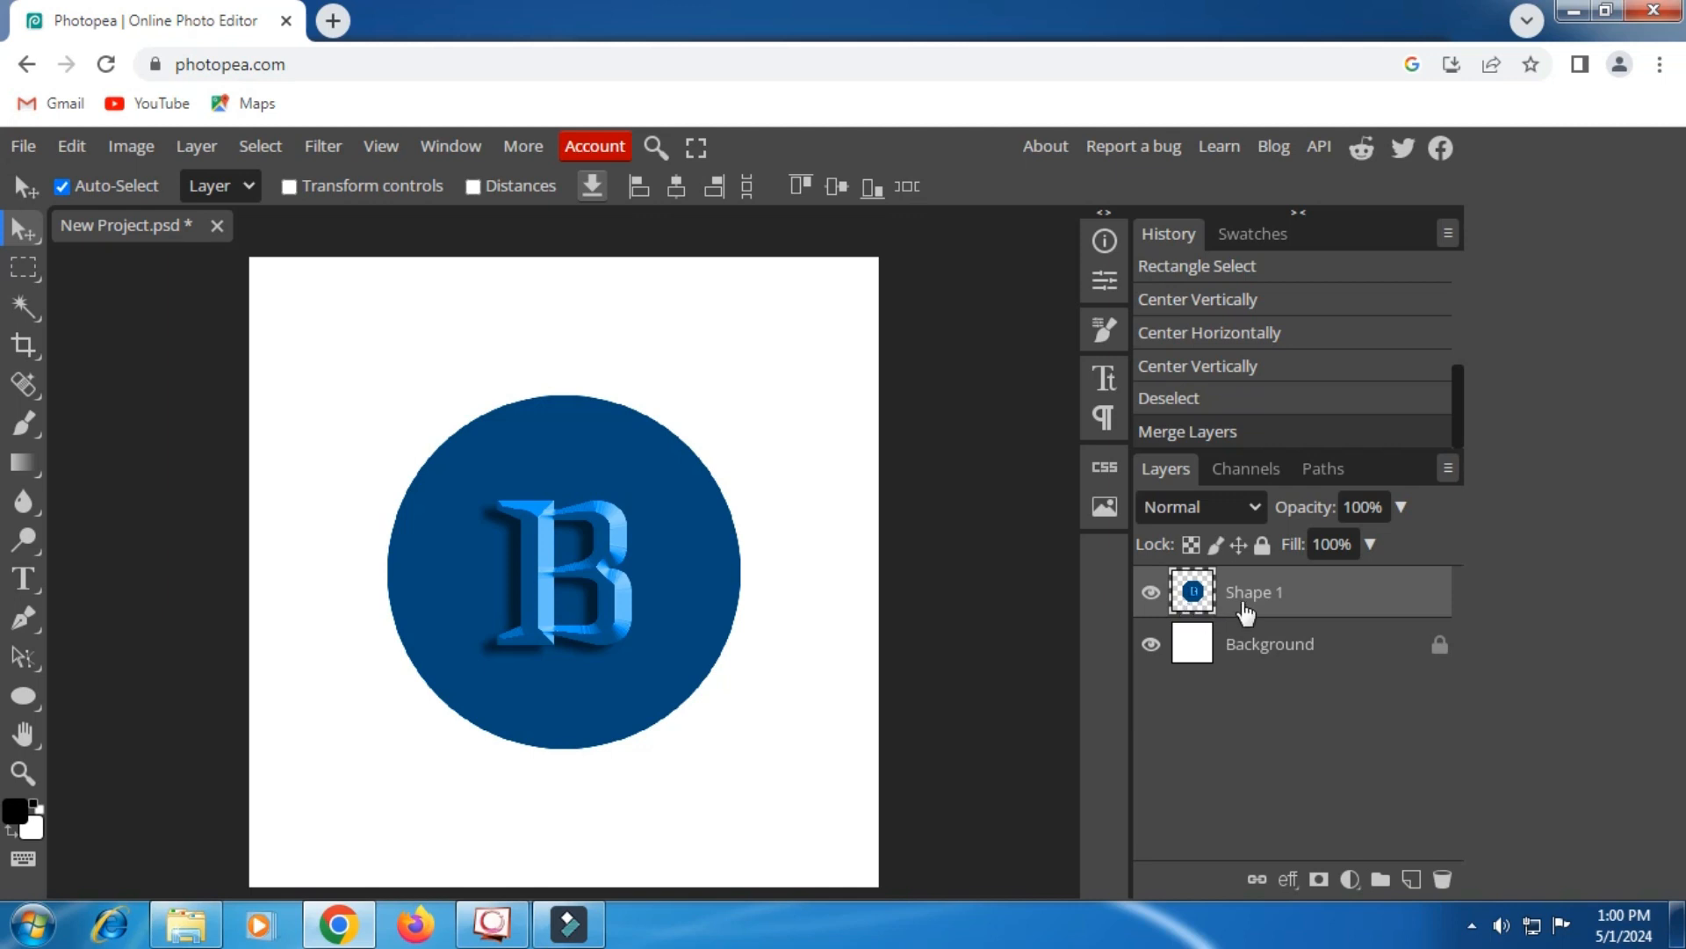
pyautogui.click(1151, 592)
pyautogui.click(1151, 592)
# Step: Add a Stroke layer style to the merged logo layer and set its colour to bright blue 0096ff
pyautogui.rightClick(1247, 597)
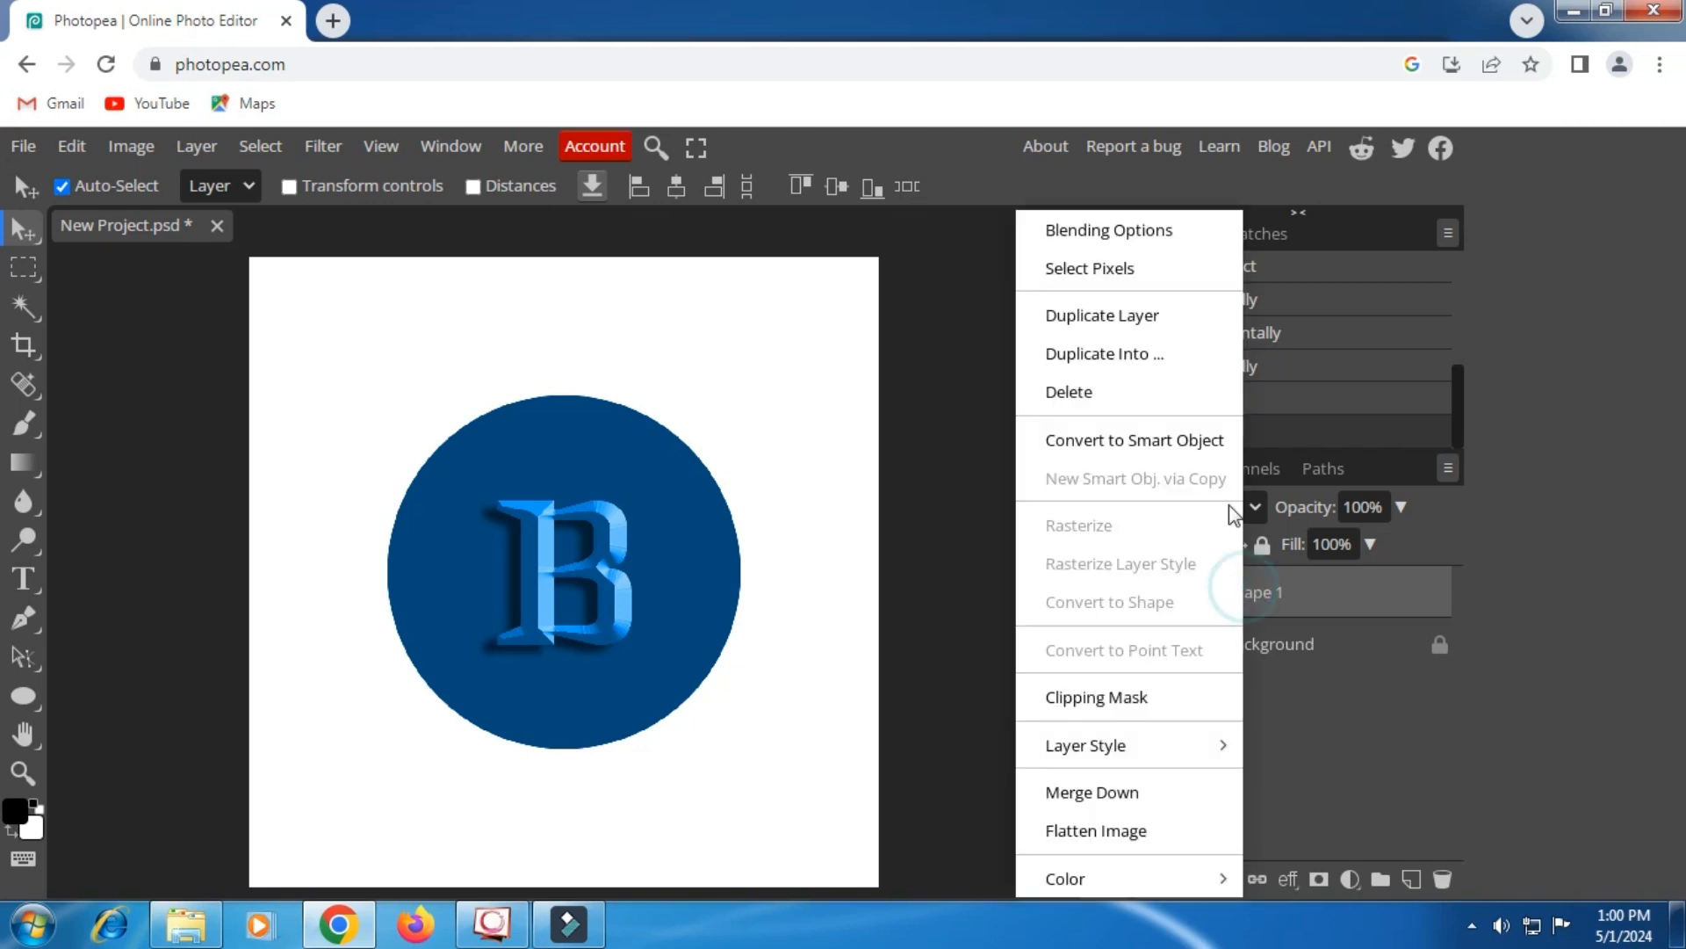
pyautogui.click(1131, 231)
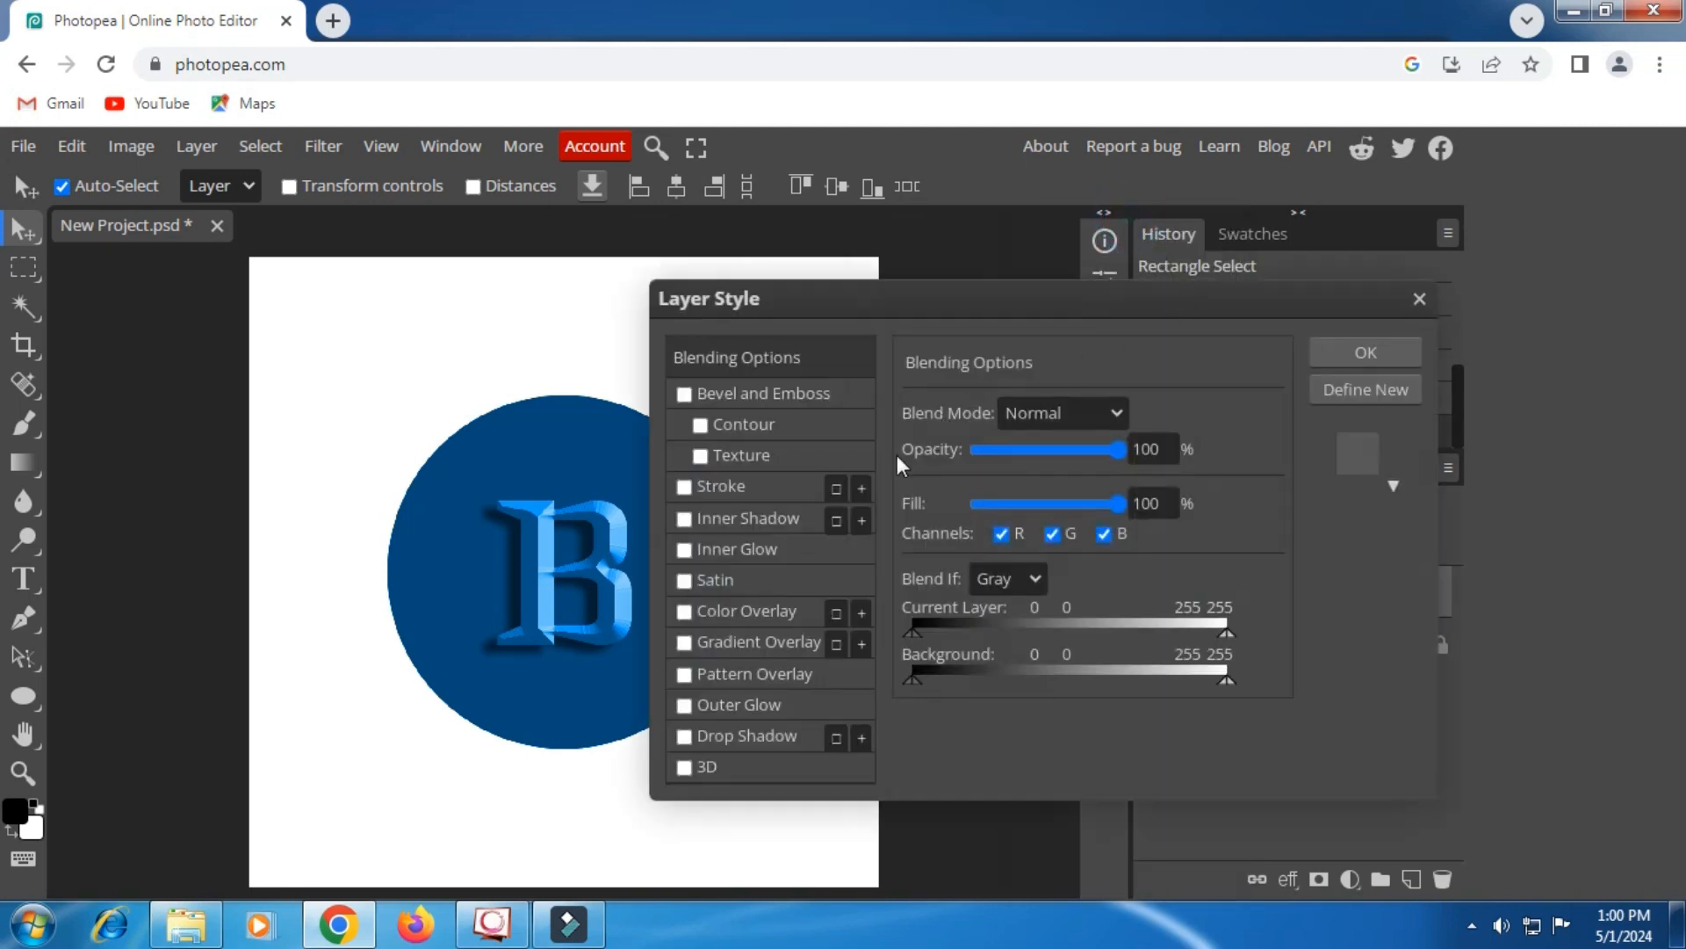
pyautogui.click(743, 481)
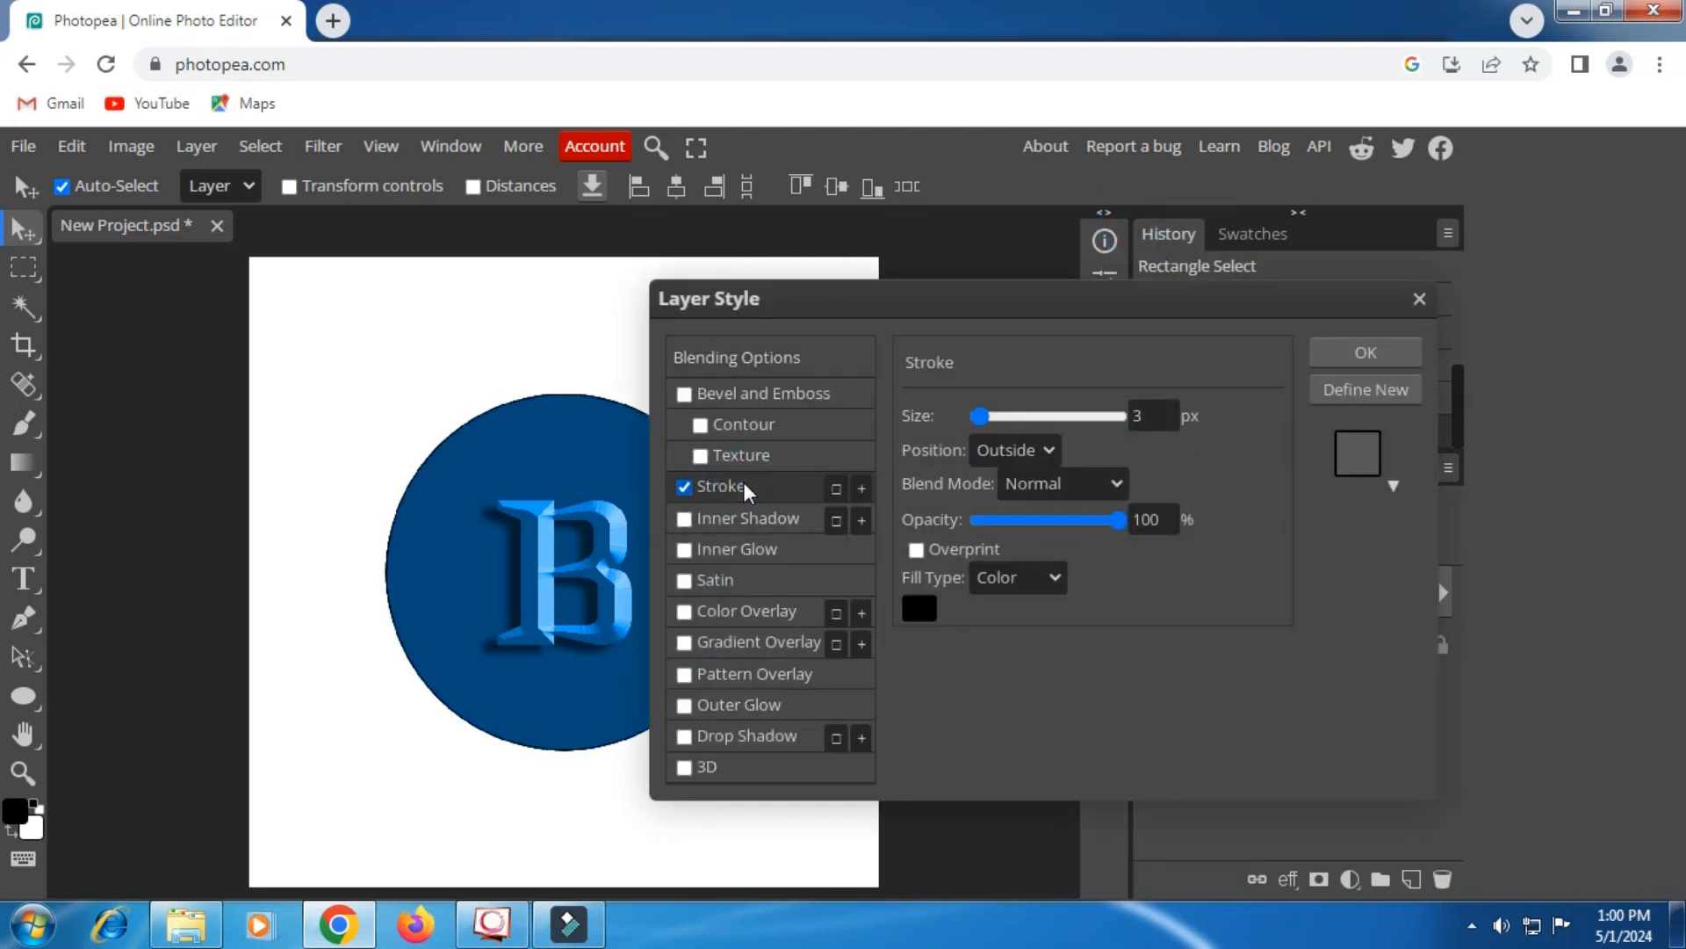
pyautogui.click(919, 608)
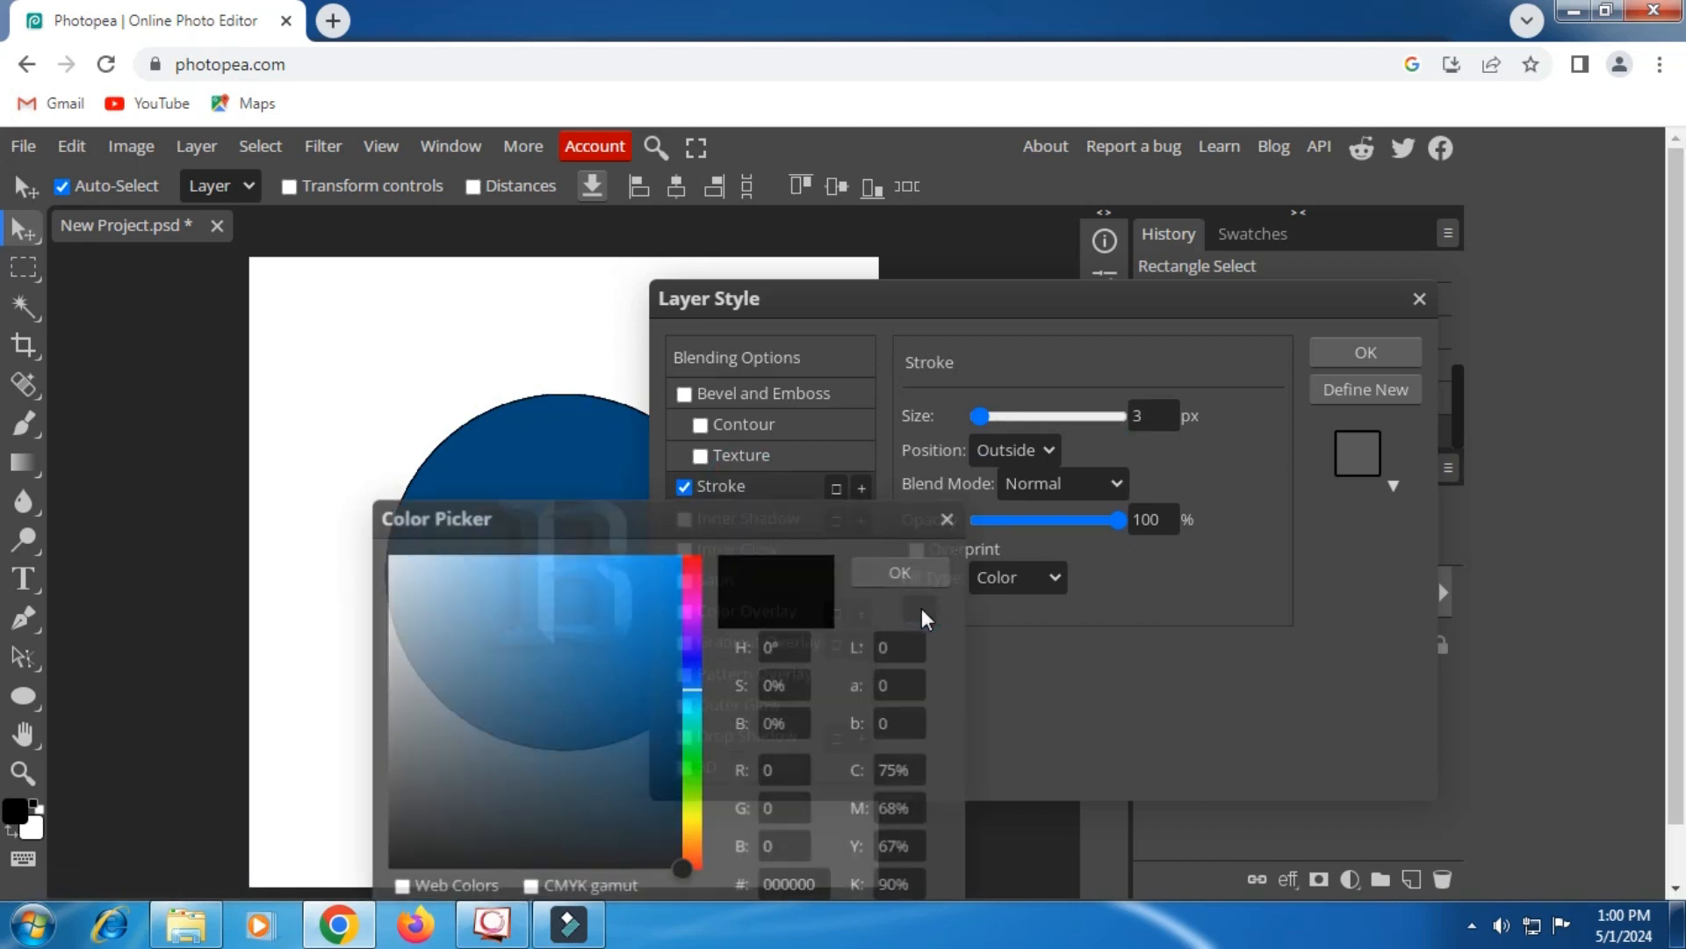
pyautogui.moveTo(760, 519); pyautogui.dragTo(1119, 450)
pyautogui.moveTo(1025, 493); pyautogui.dragTo(1067, 467)
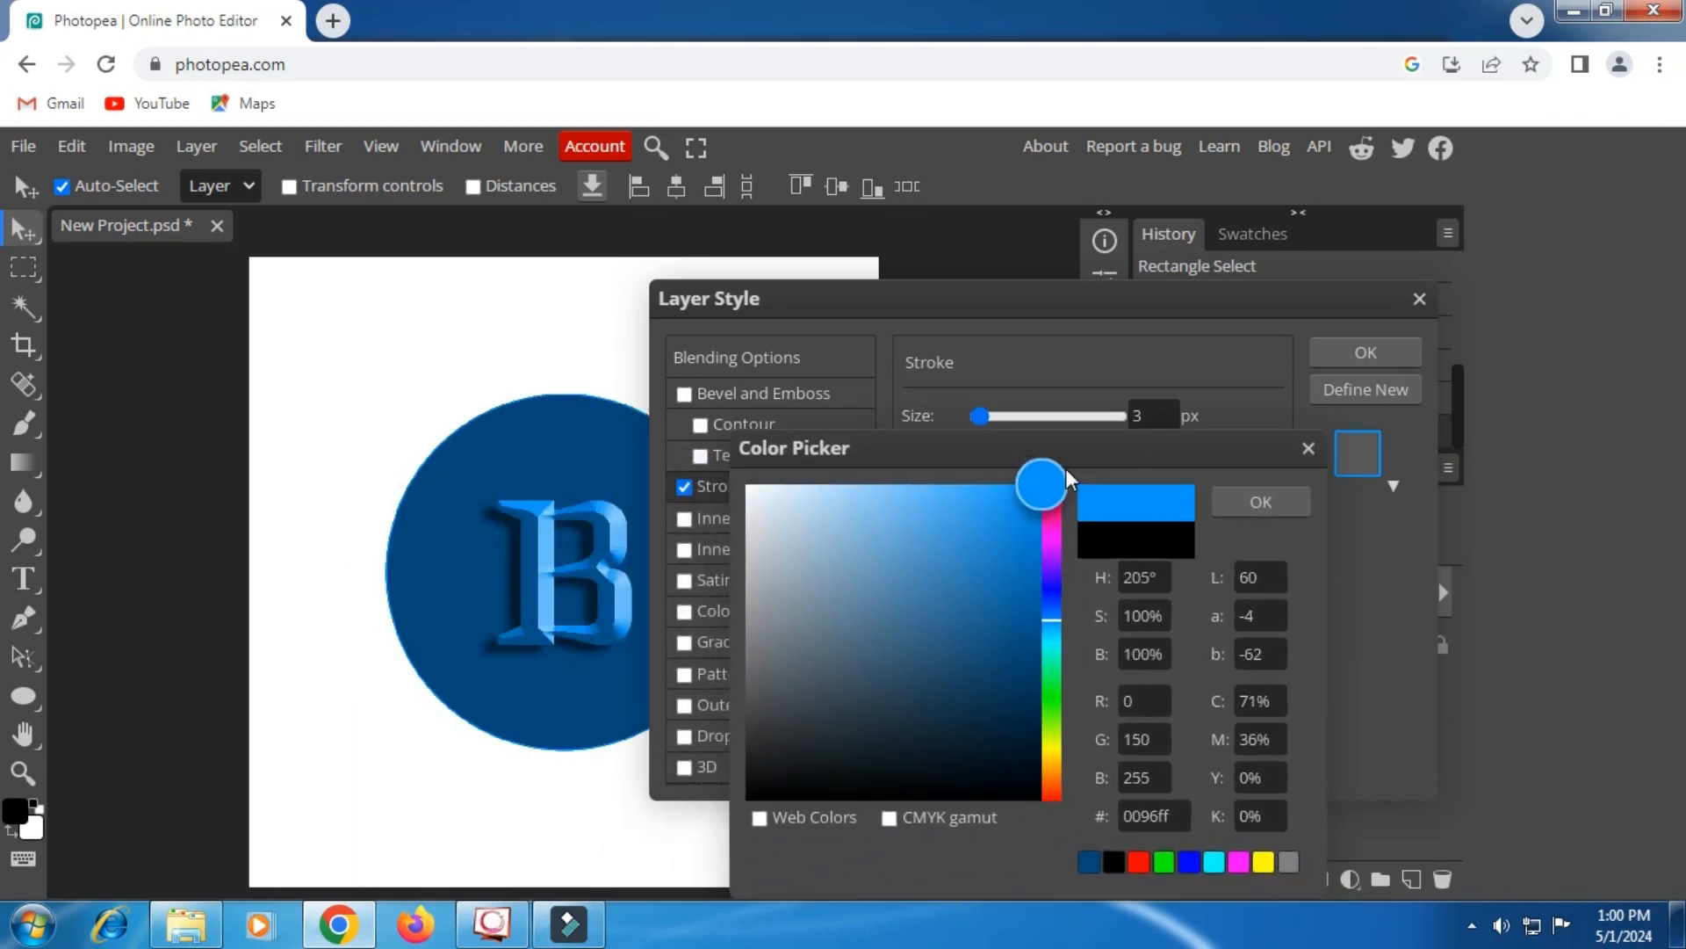
pyautogui.click(1252, 503)
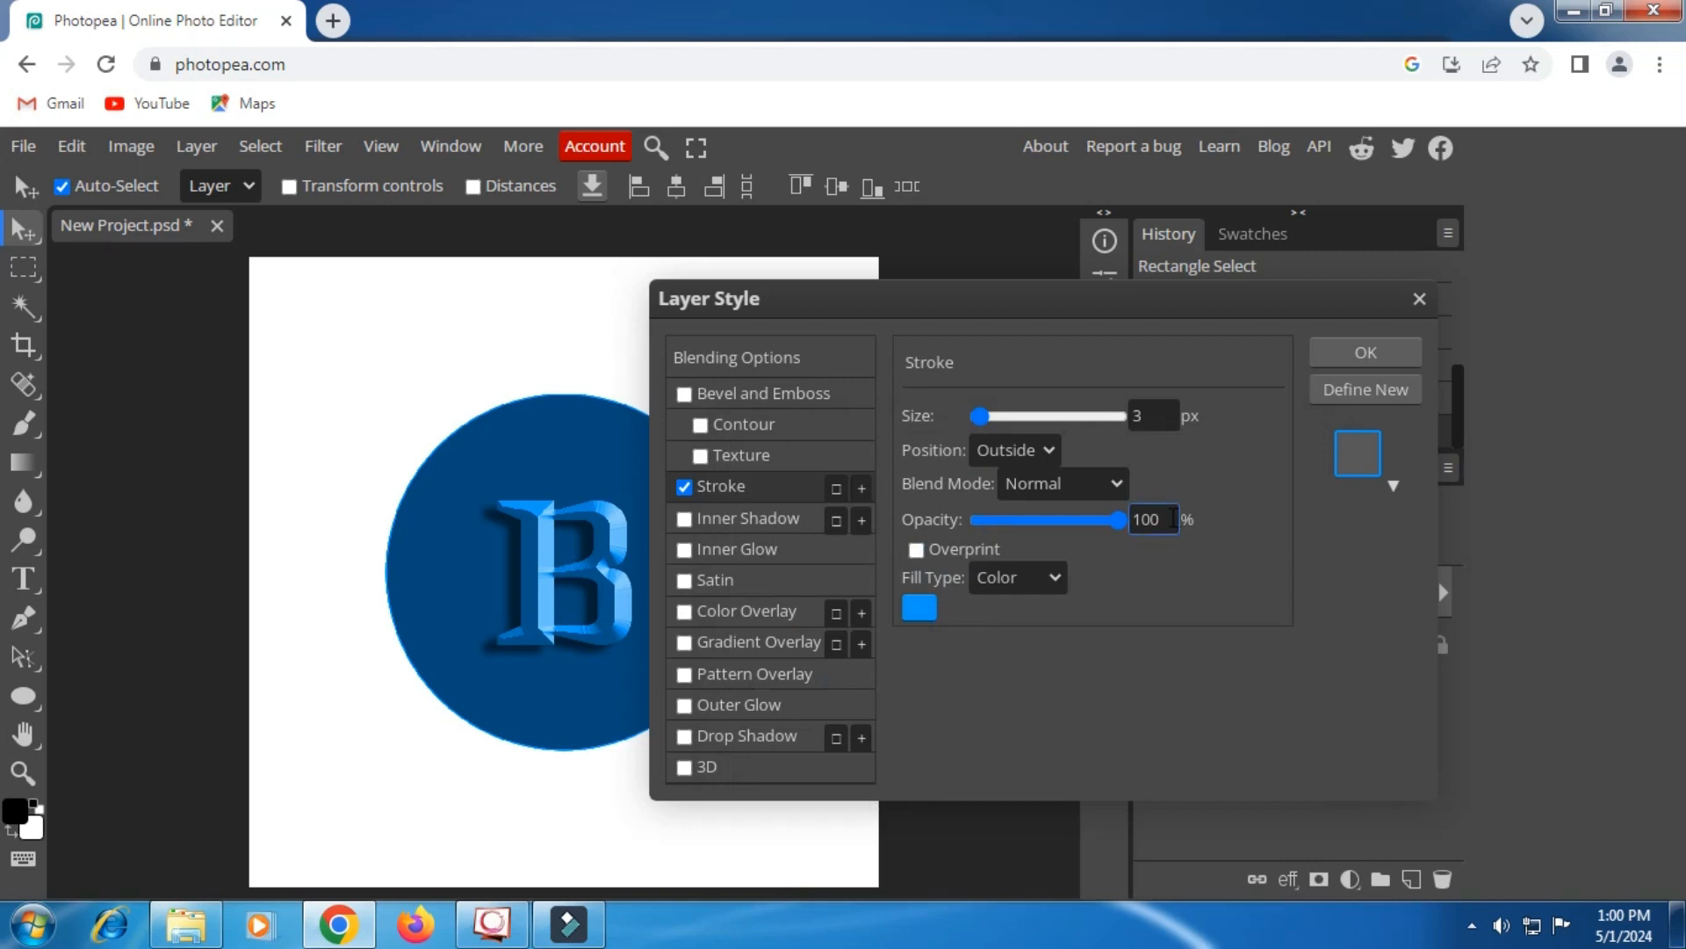
# Step: Keep the blue stroke's position at Outside and set its size to 10 px
pyautogui.click(1052, 451)
pyautogui.click(1009, 524)
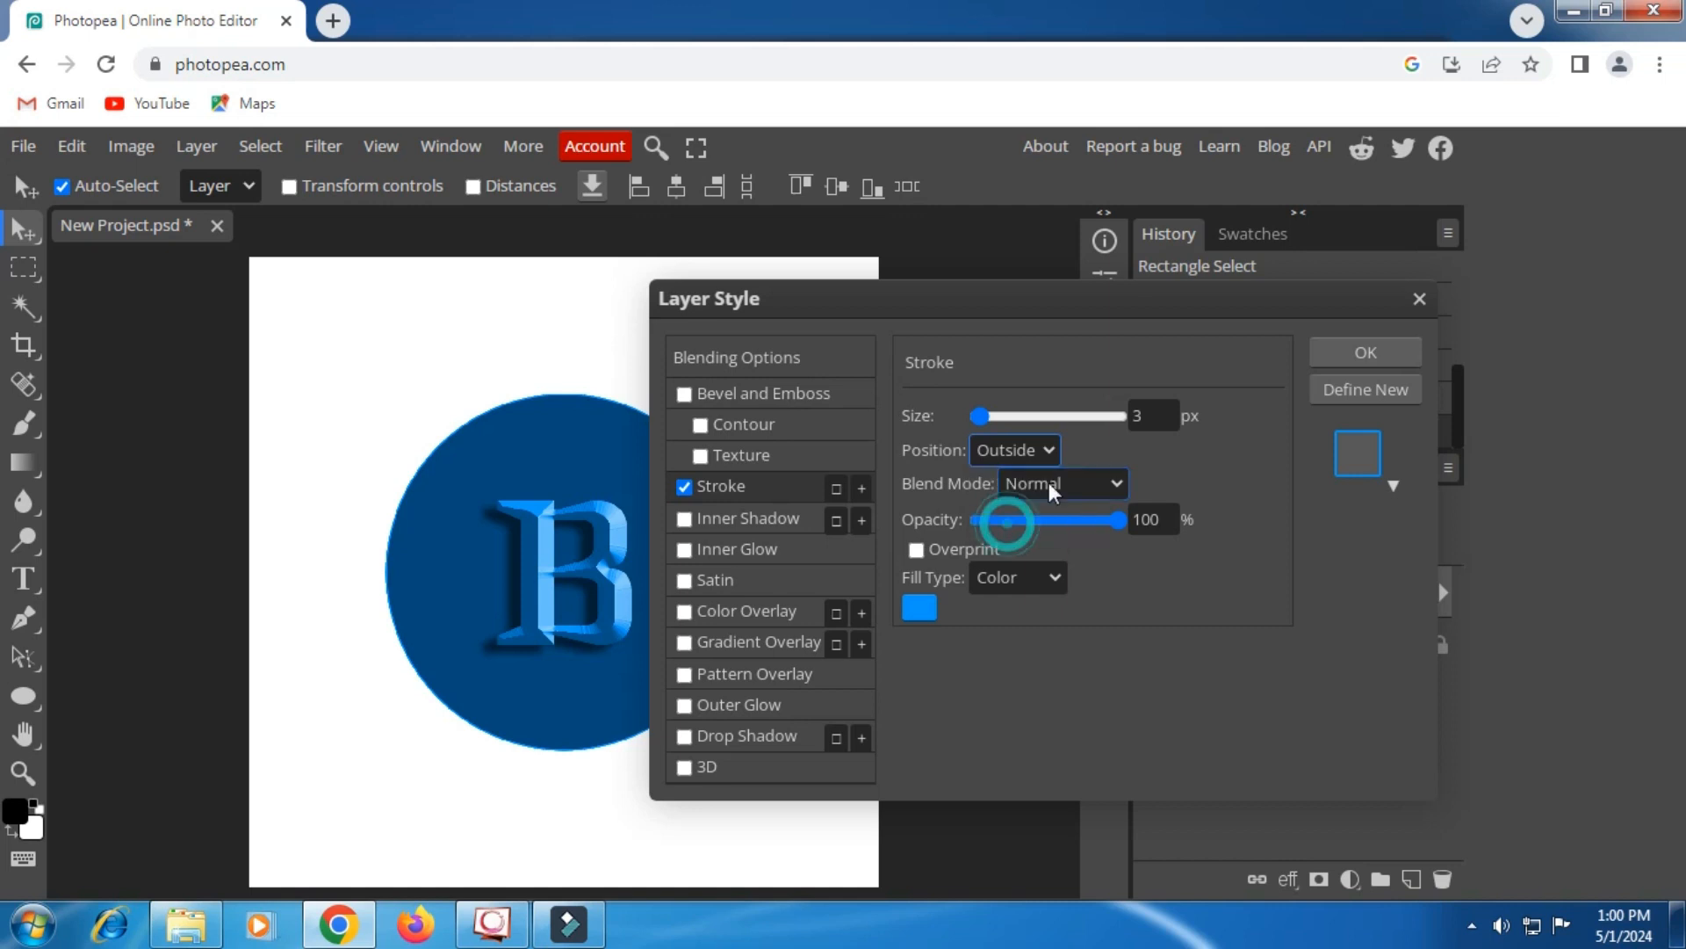
pyautogui.click(1151, 424)
pyautogui.press('Up')
pyautogui.press('Up')
pyautogui.press('Up')
pyautogui.press('Up')
pyautogui.press('Up')
pyautogui.press('Up')
pyautogui.press('Up')
pyautogui.press('Up')
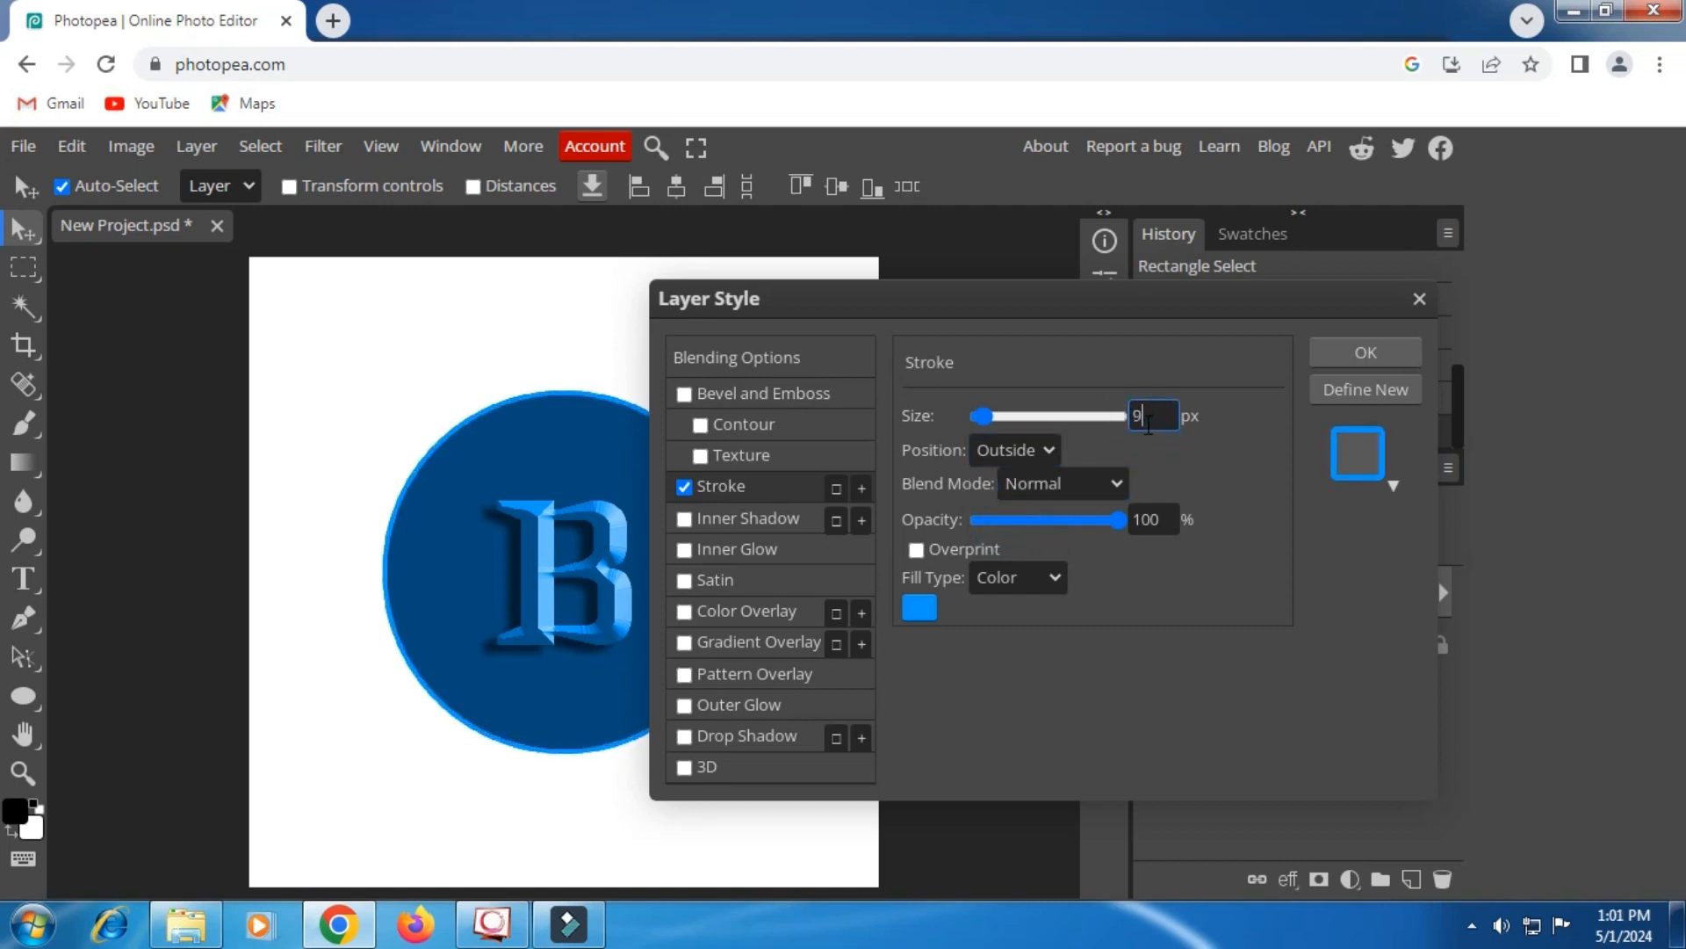
pyautogui.press('Down')
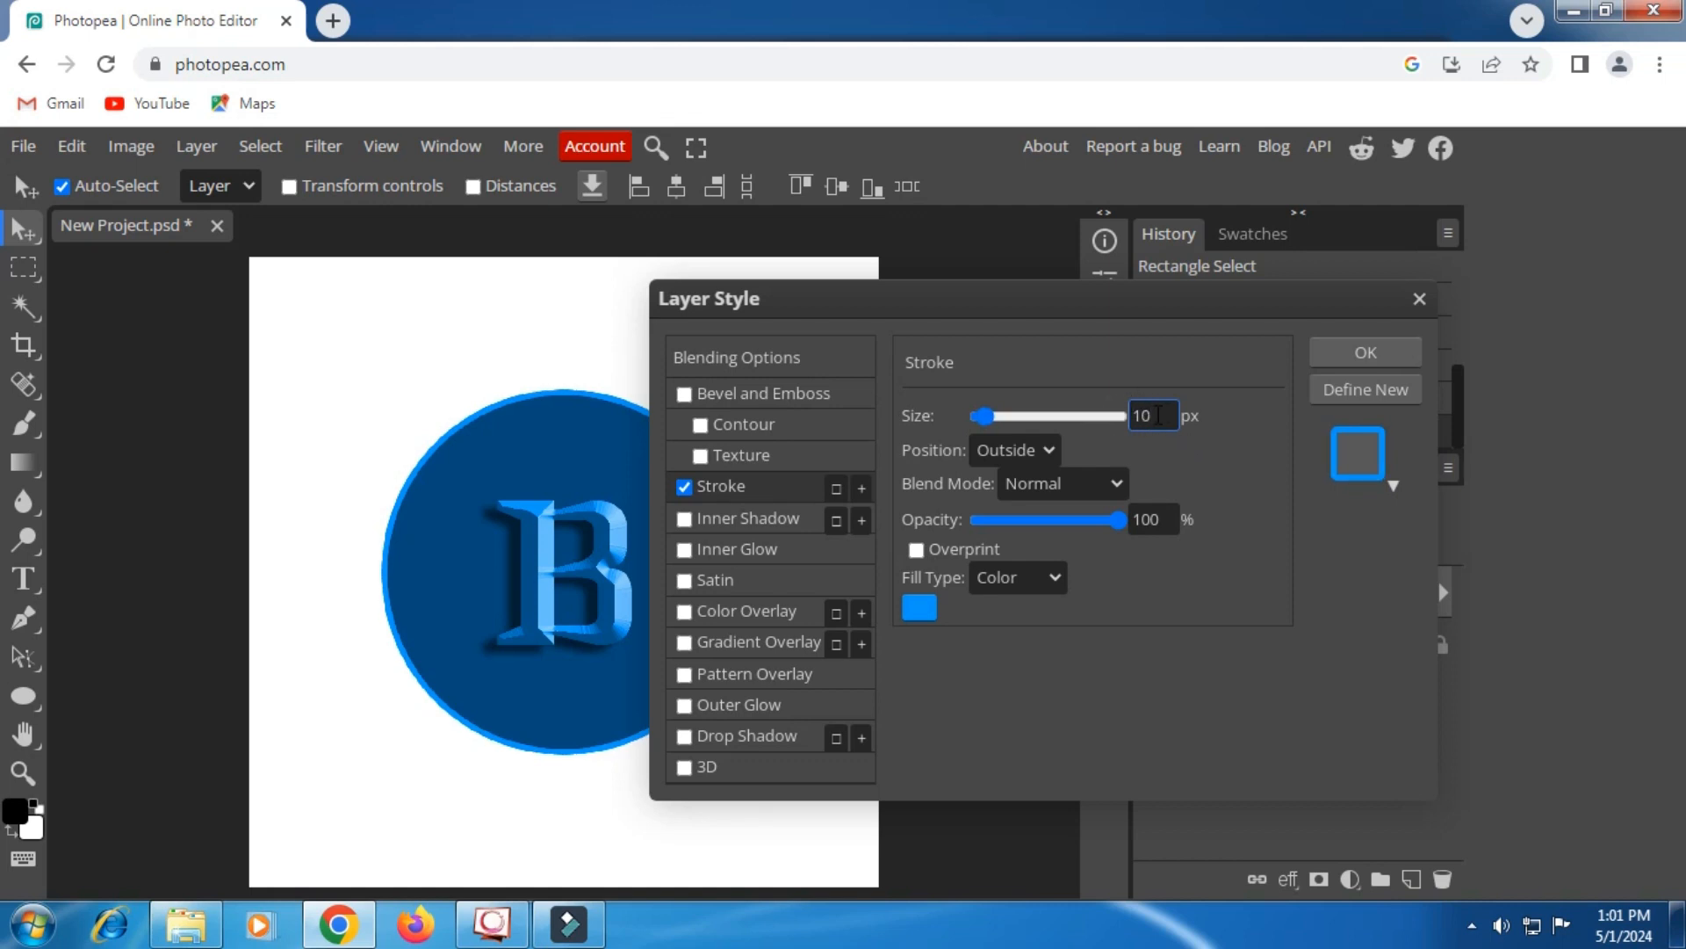
pyautogui.click(1184, 465)
# Step: Add a second stroke to the logo layer's style and set the lower stroke's colour to dark navy 001625
pyautogui.click(863, 487)
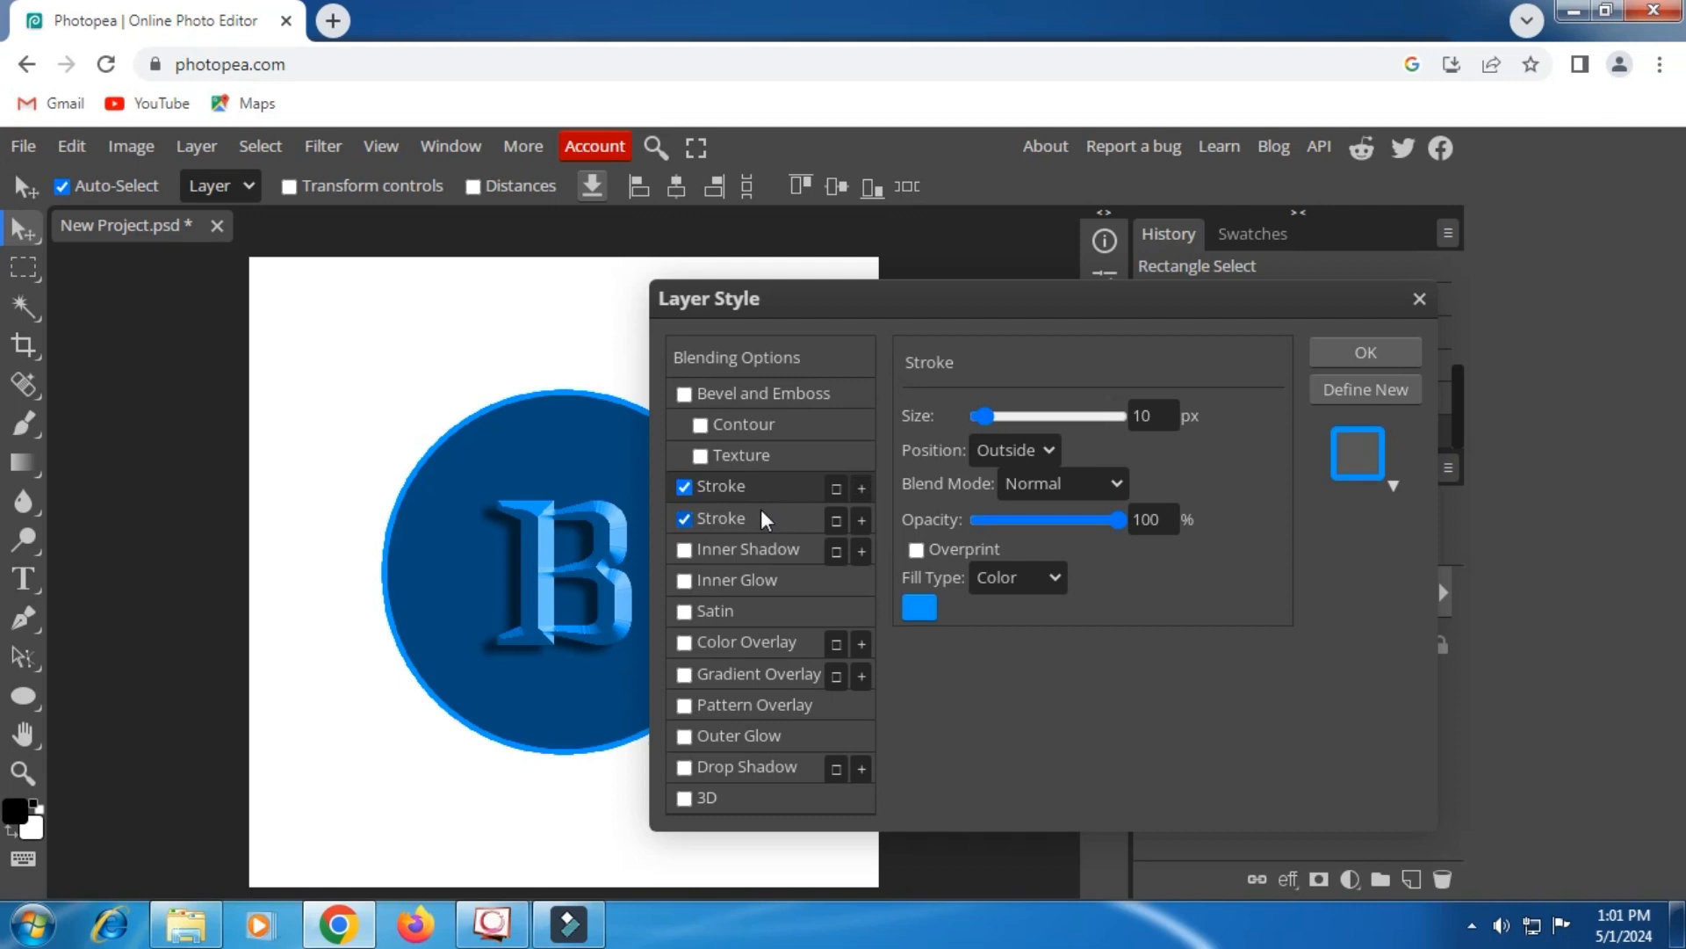
pyautogui.click(754, 514)
pyautogui.click(736, 514)
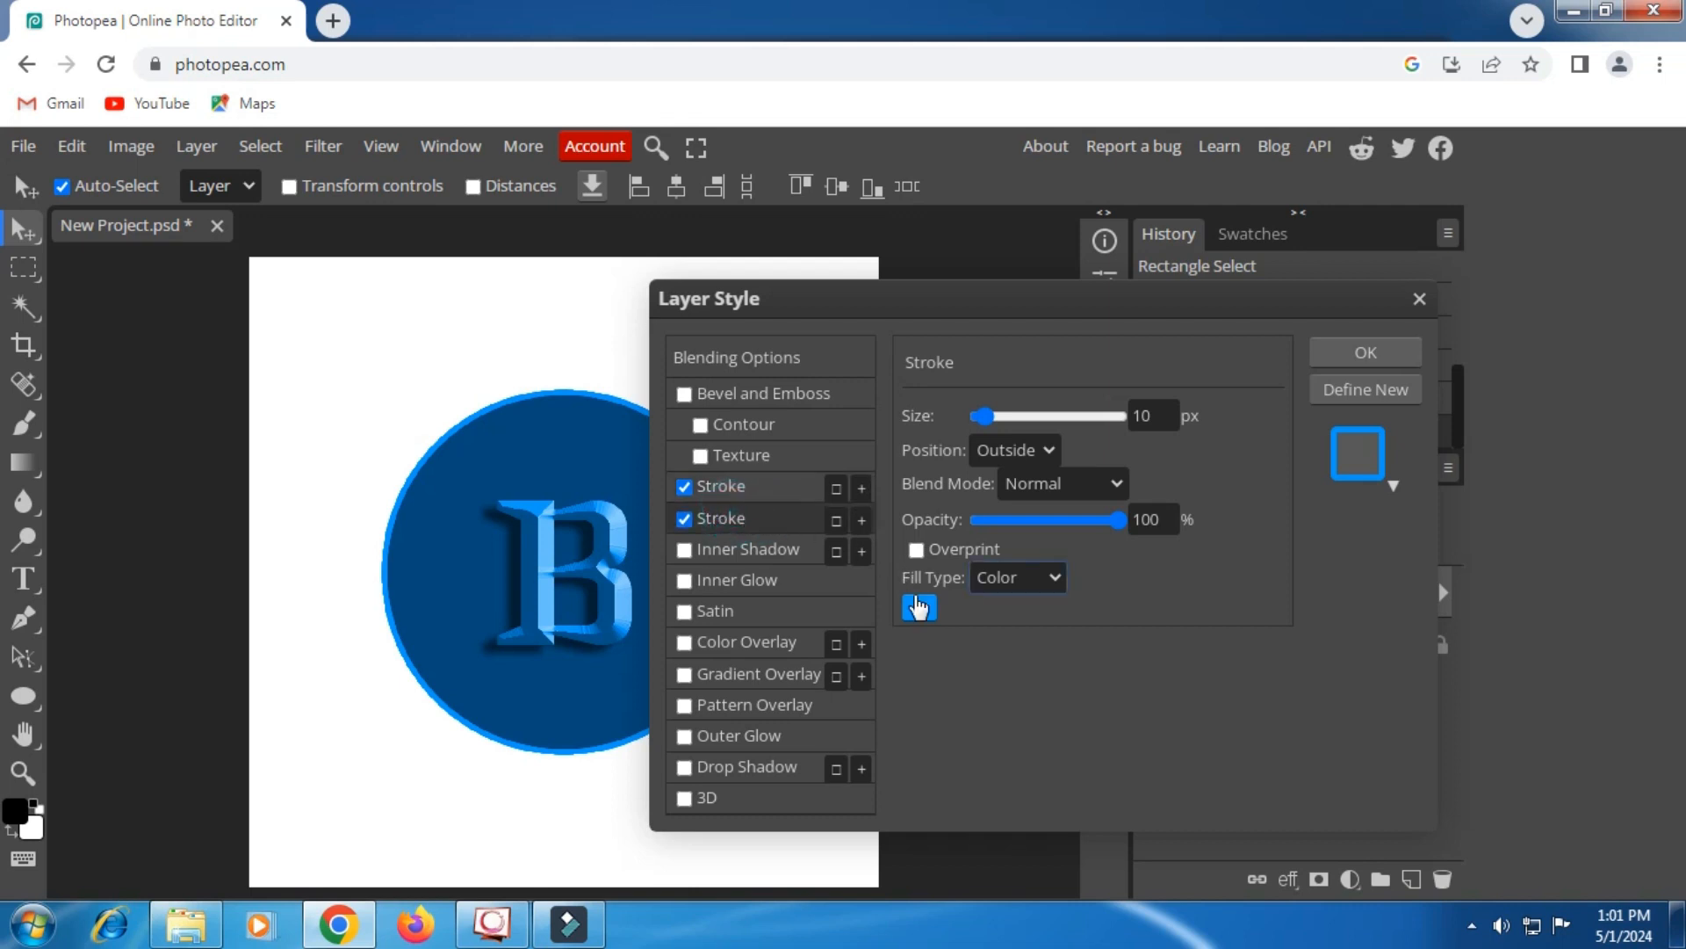
pyautogui.click(922, 610)
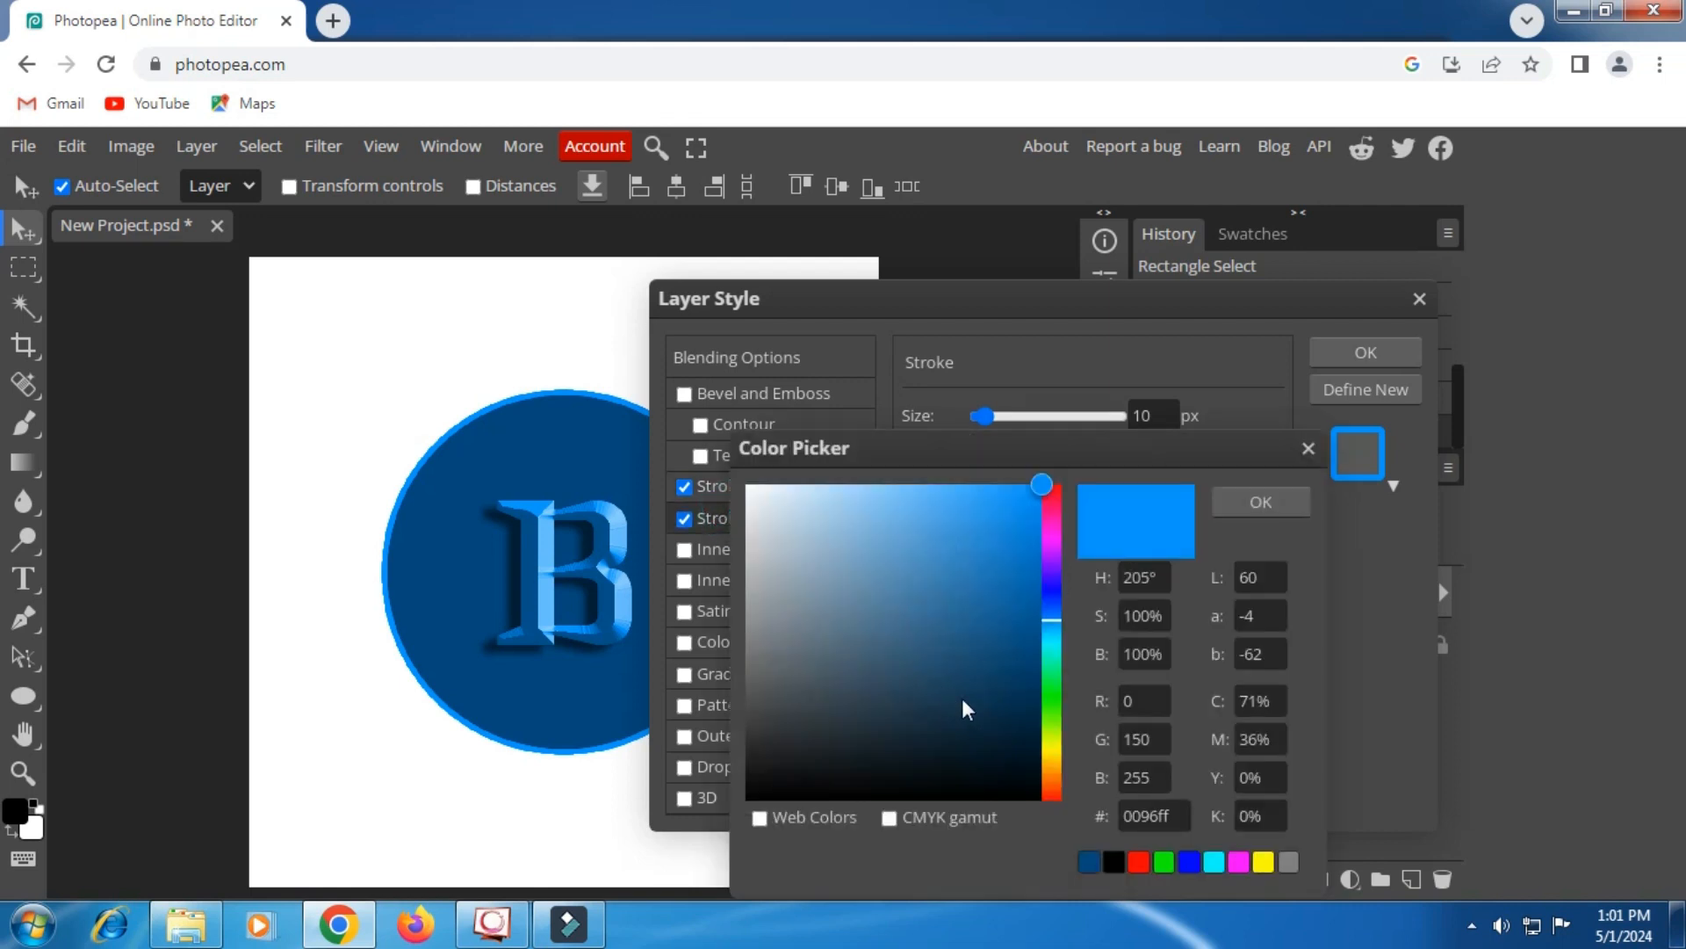
pyautogui.moveTo(1032, 745)
pyautogui.mouseDown()
pyautogui.moveTo(1010, 714)
pyautogui.moveTo(1039, 763)
pyautogui.mouseUp()
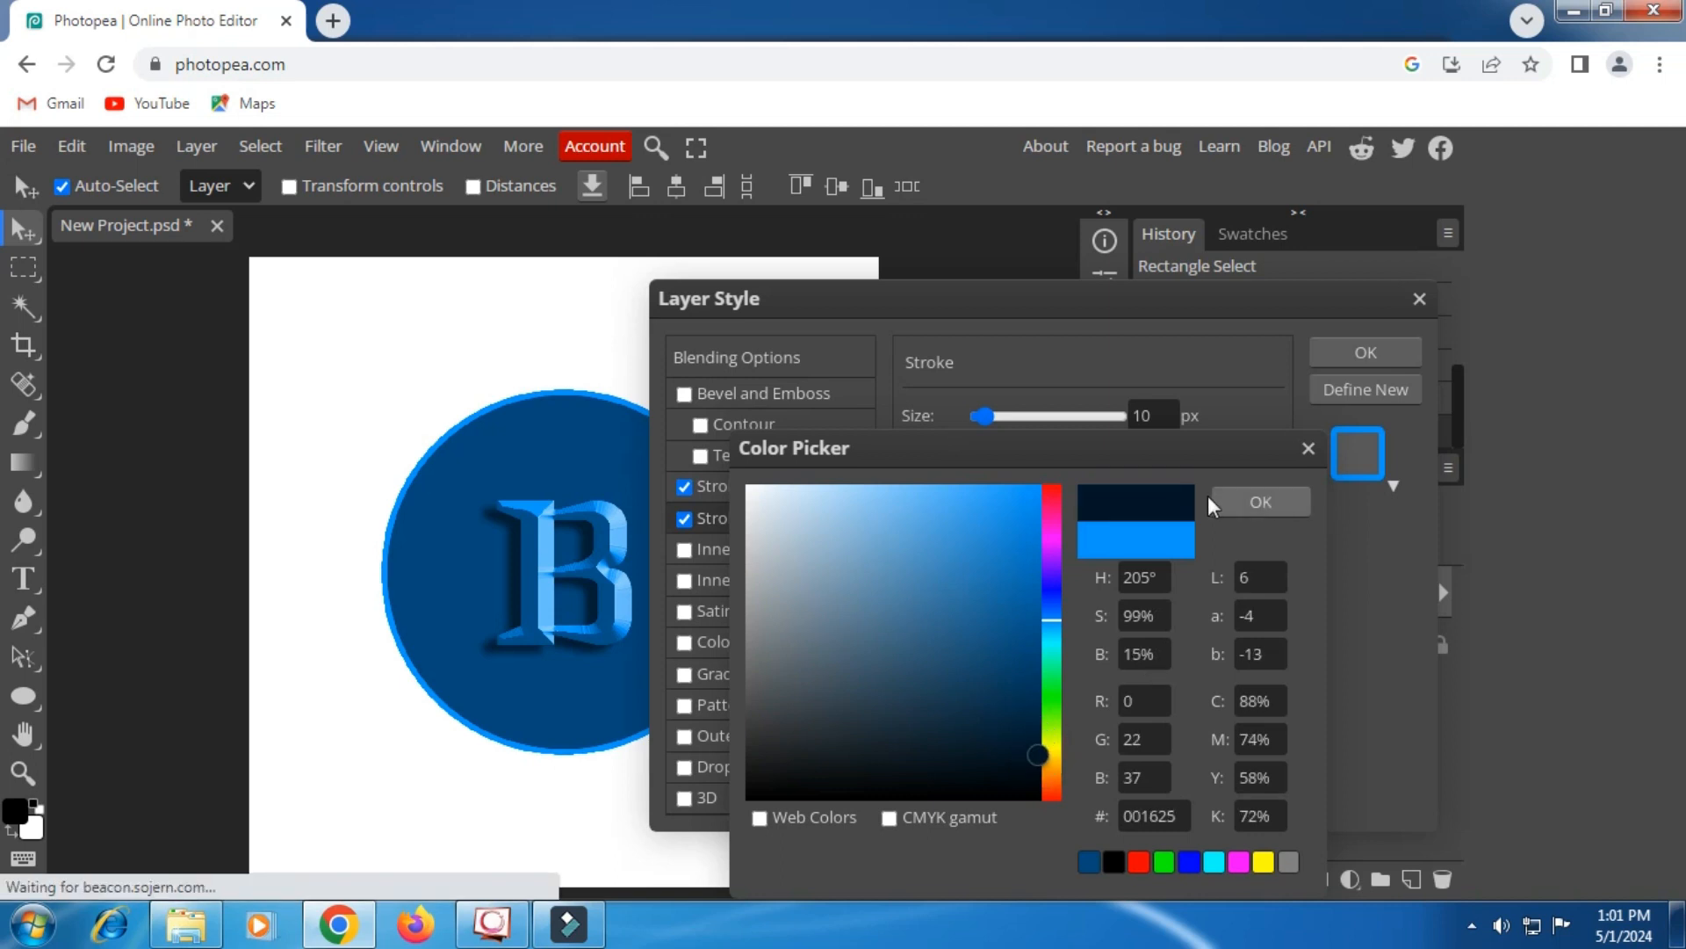
pyautogui.click(1261, 502)
# Step: Set the dark navy stroke's size to 20 px and apply the layer style
pyautogui.click(1160, 413)
pyautogui.press('Up')
pyautogui.press('Up')
pyautogui.press('Up')
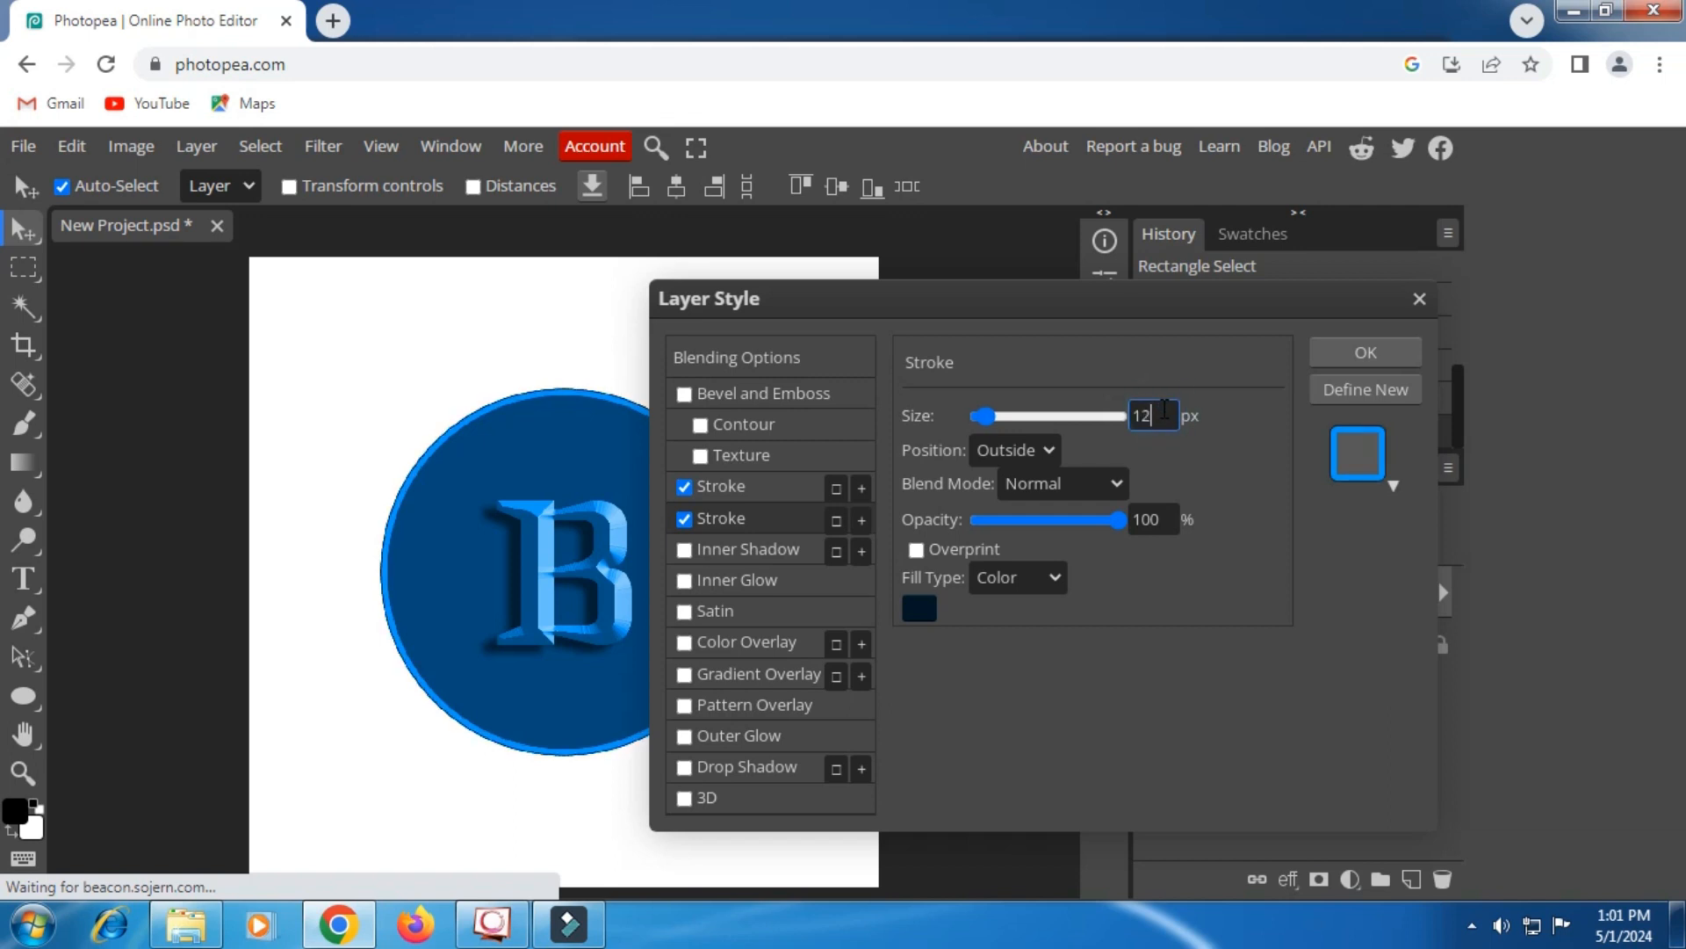
pyautogui.press('Up')
pyautogui.press('Up')
pyautogui.press('Up')
pyautogui.press('Up')
pyautogui.press('Up')
pyautogui.press('Up')
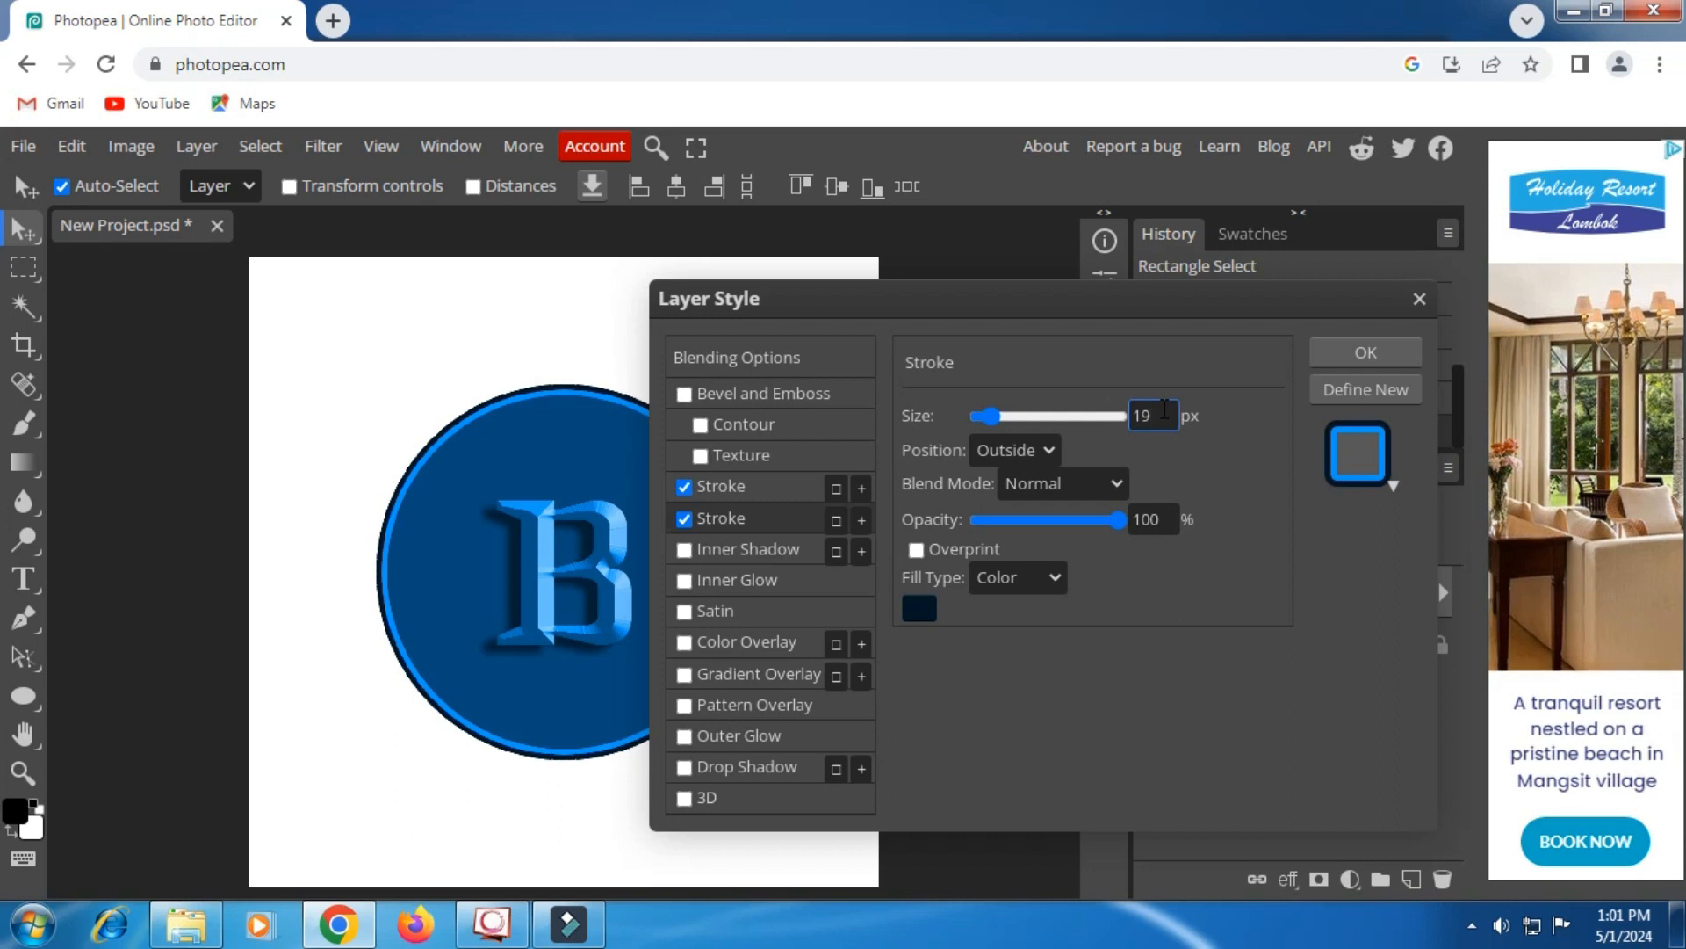
pyautogui.press('Up')
pyautogui.press('Up')
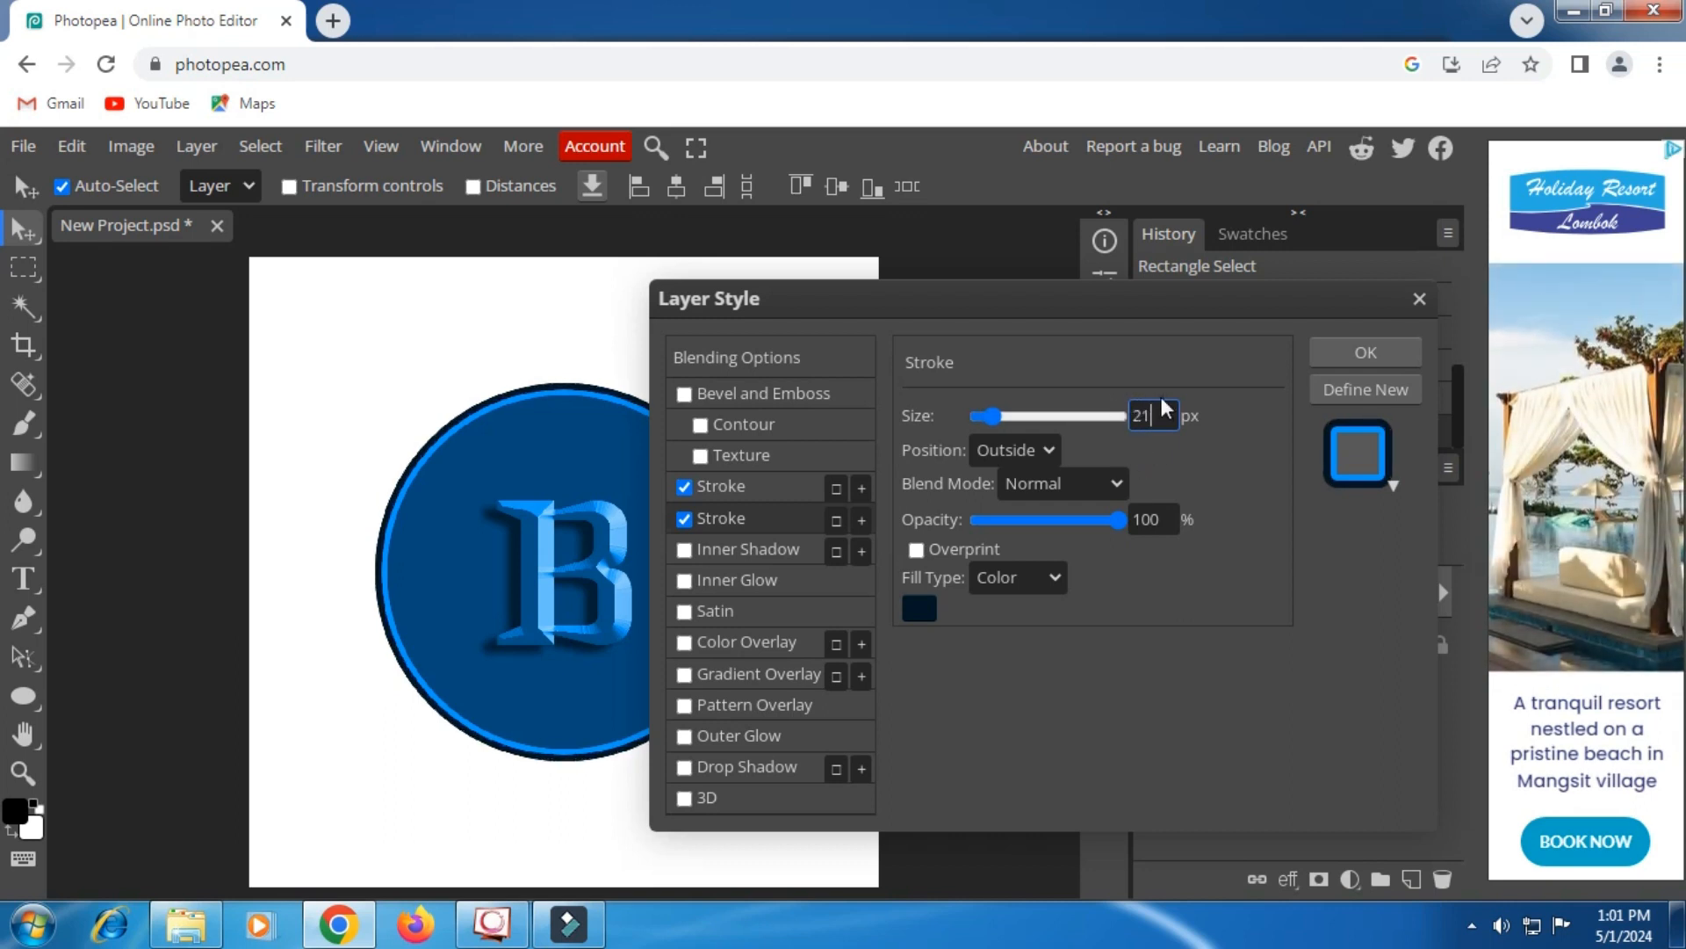
pyautogui.press('Down')
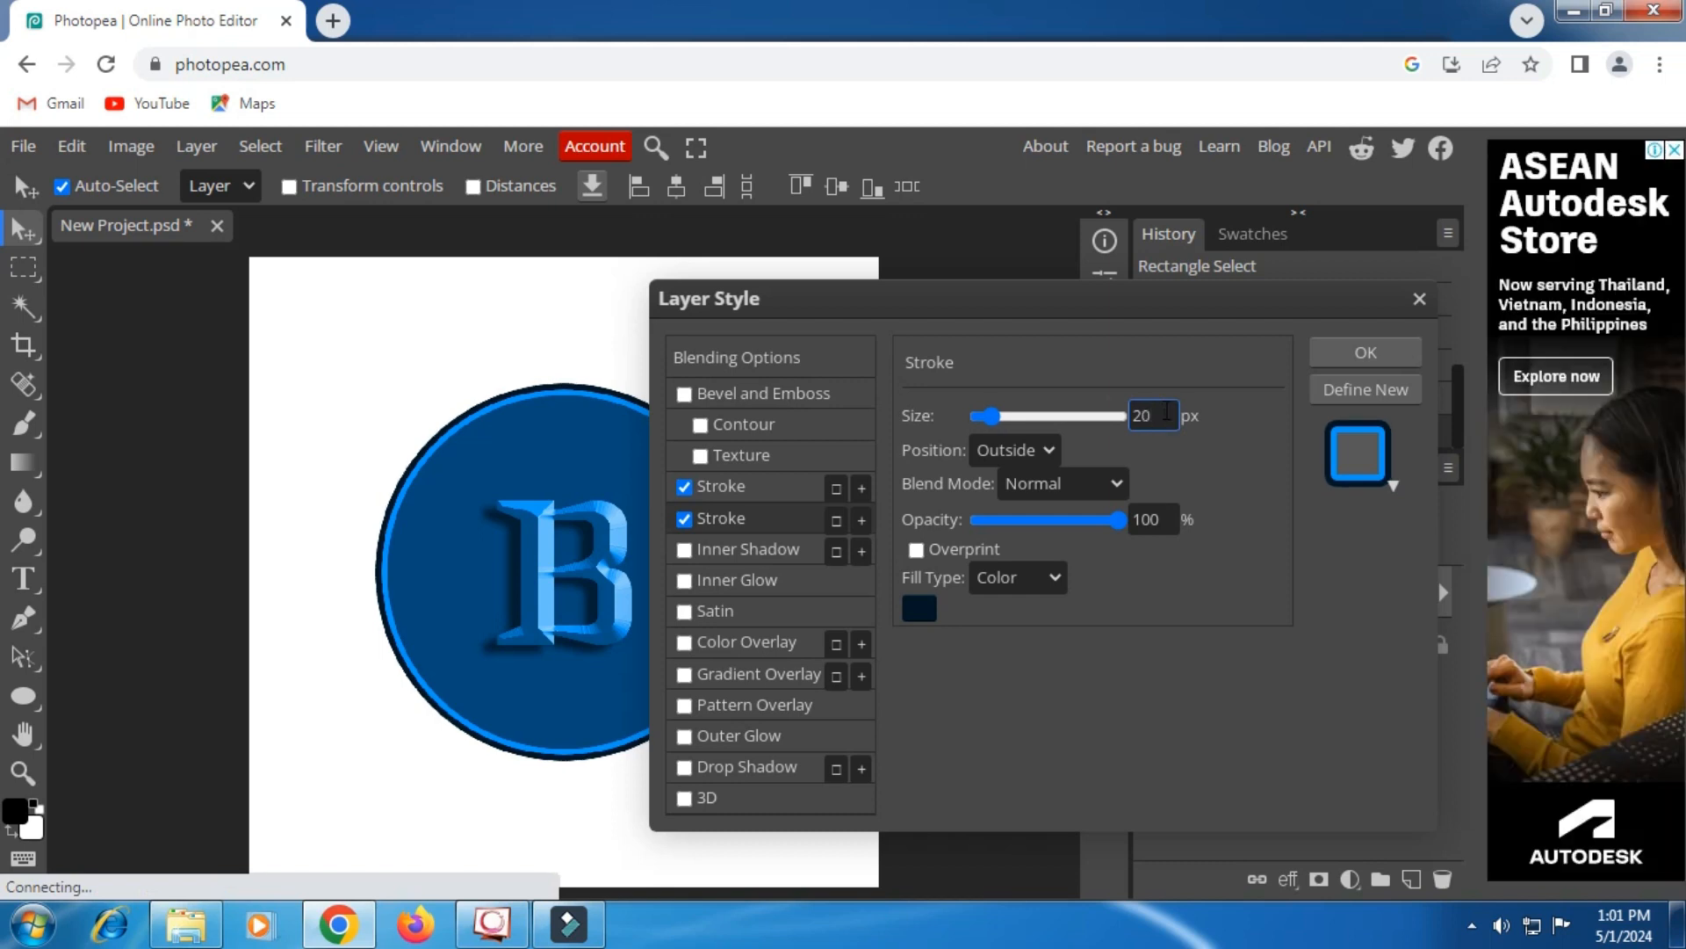
pyautogui.click(1198, 483)
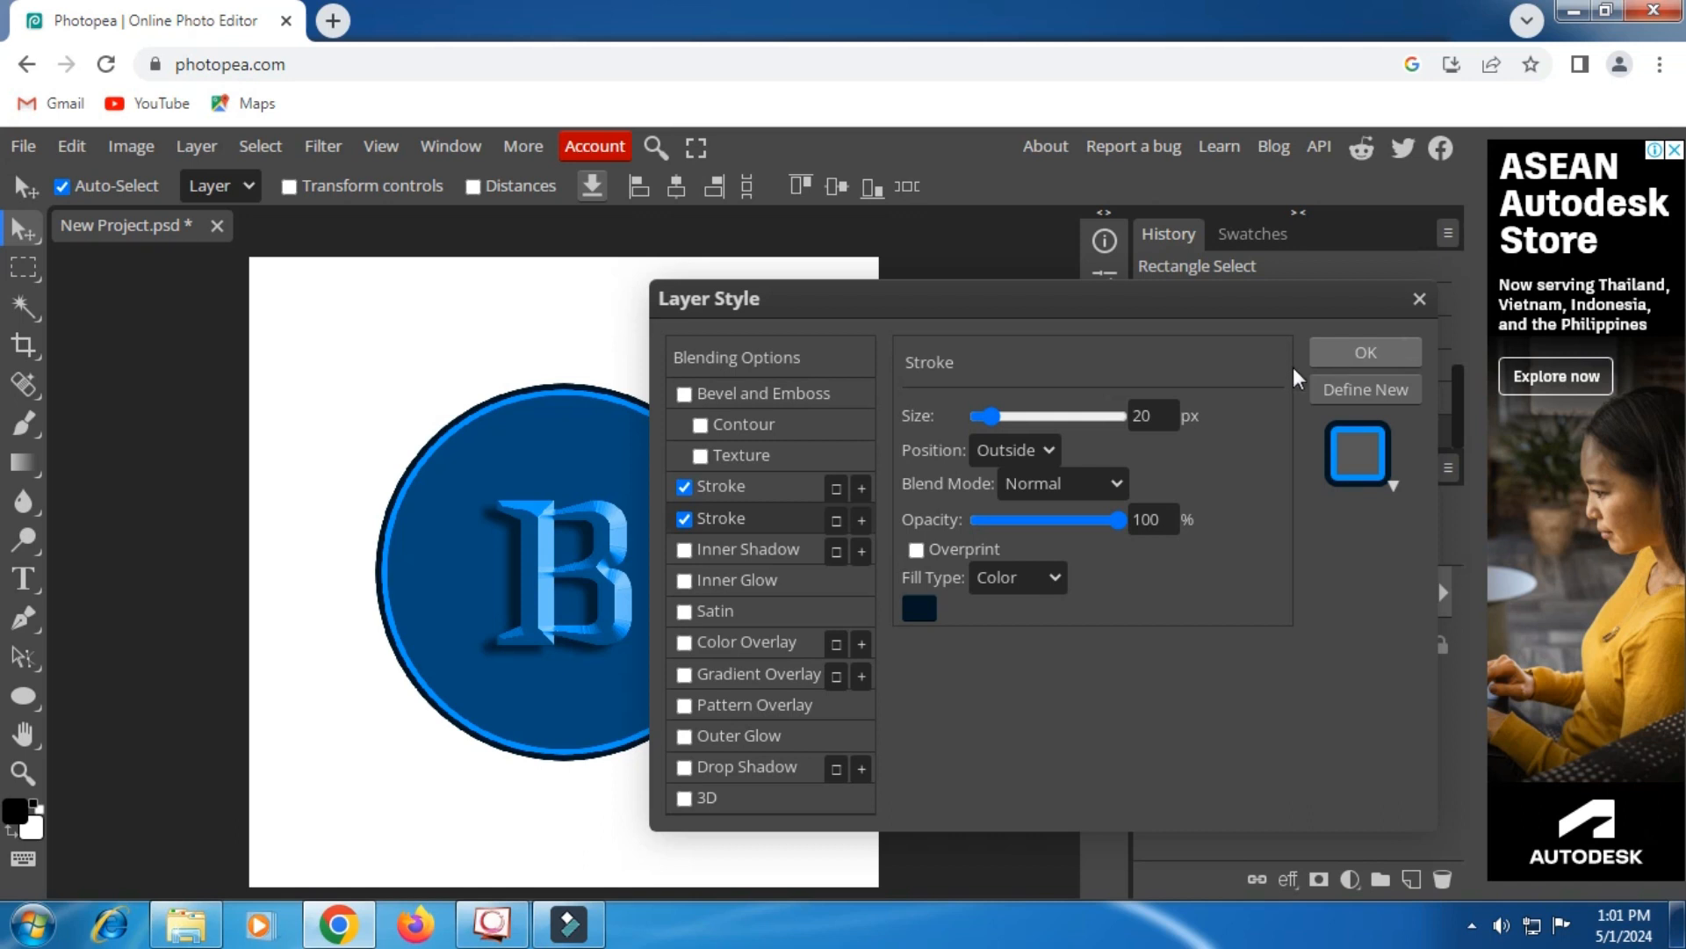
pyautogui.click(1361, 352)
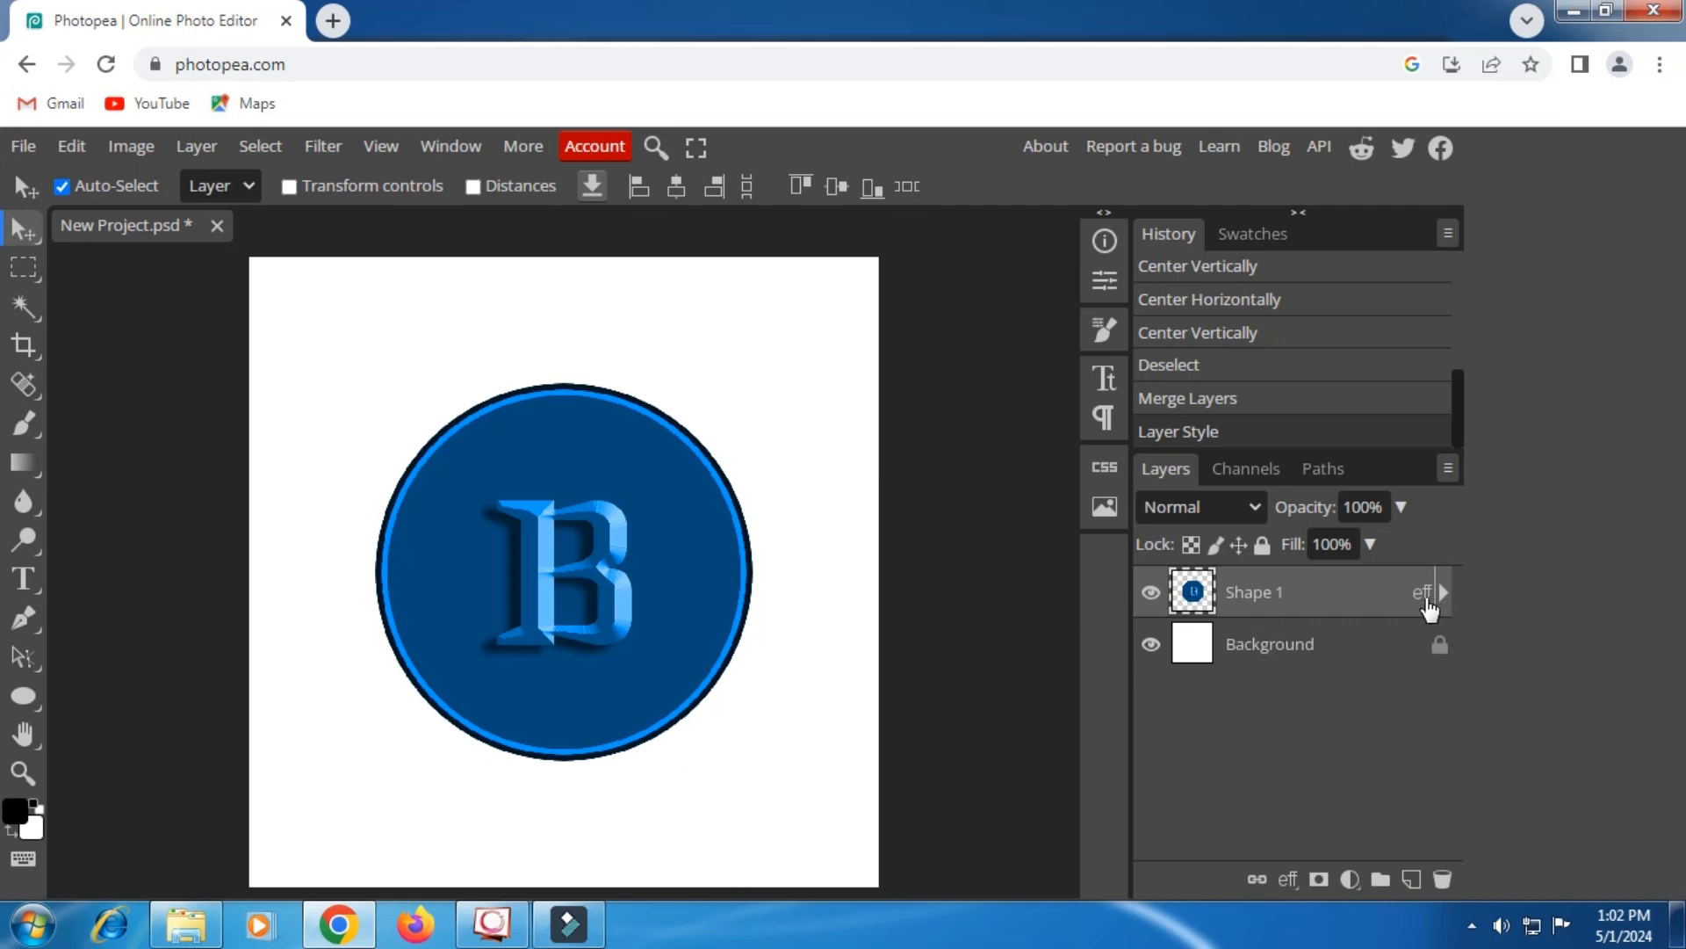
# Step: Rasterize the layer style of the Shape 1 logo layer and check the layer by toggling its visibility
pyautogui.rightClick(1353, 598)
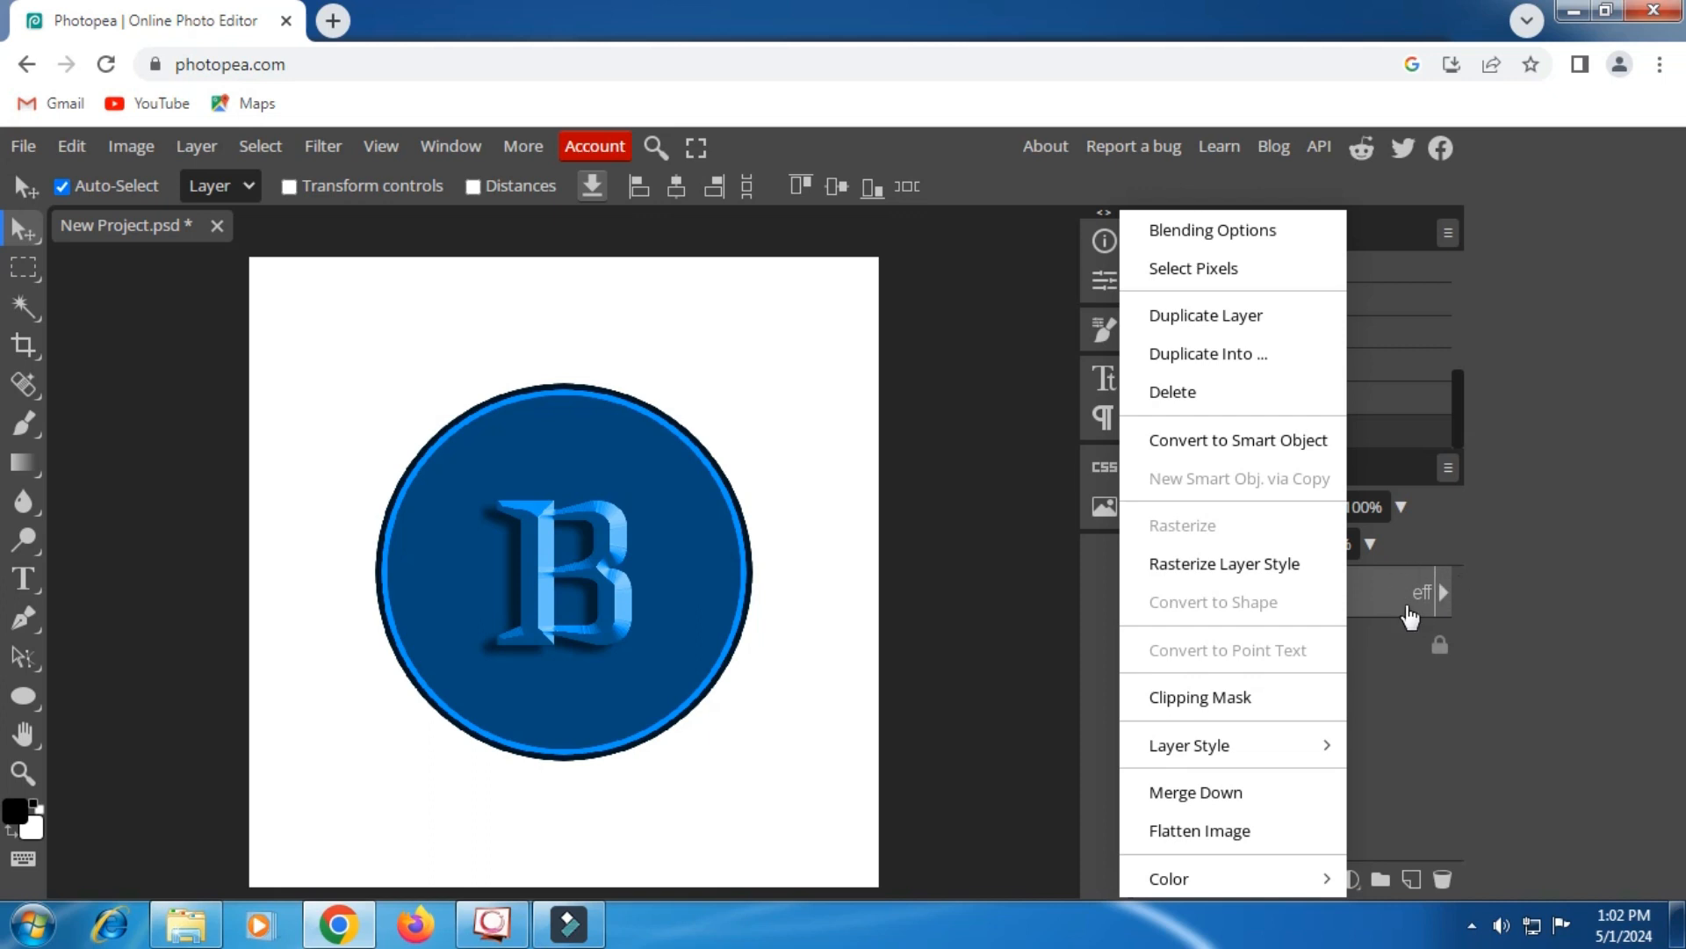
pyautogui.click(1253, 578)
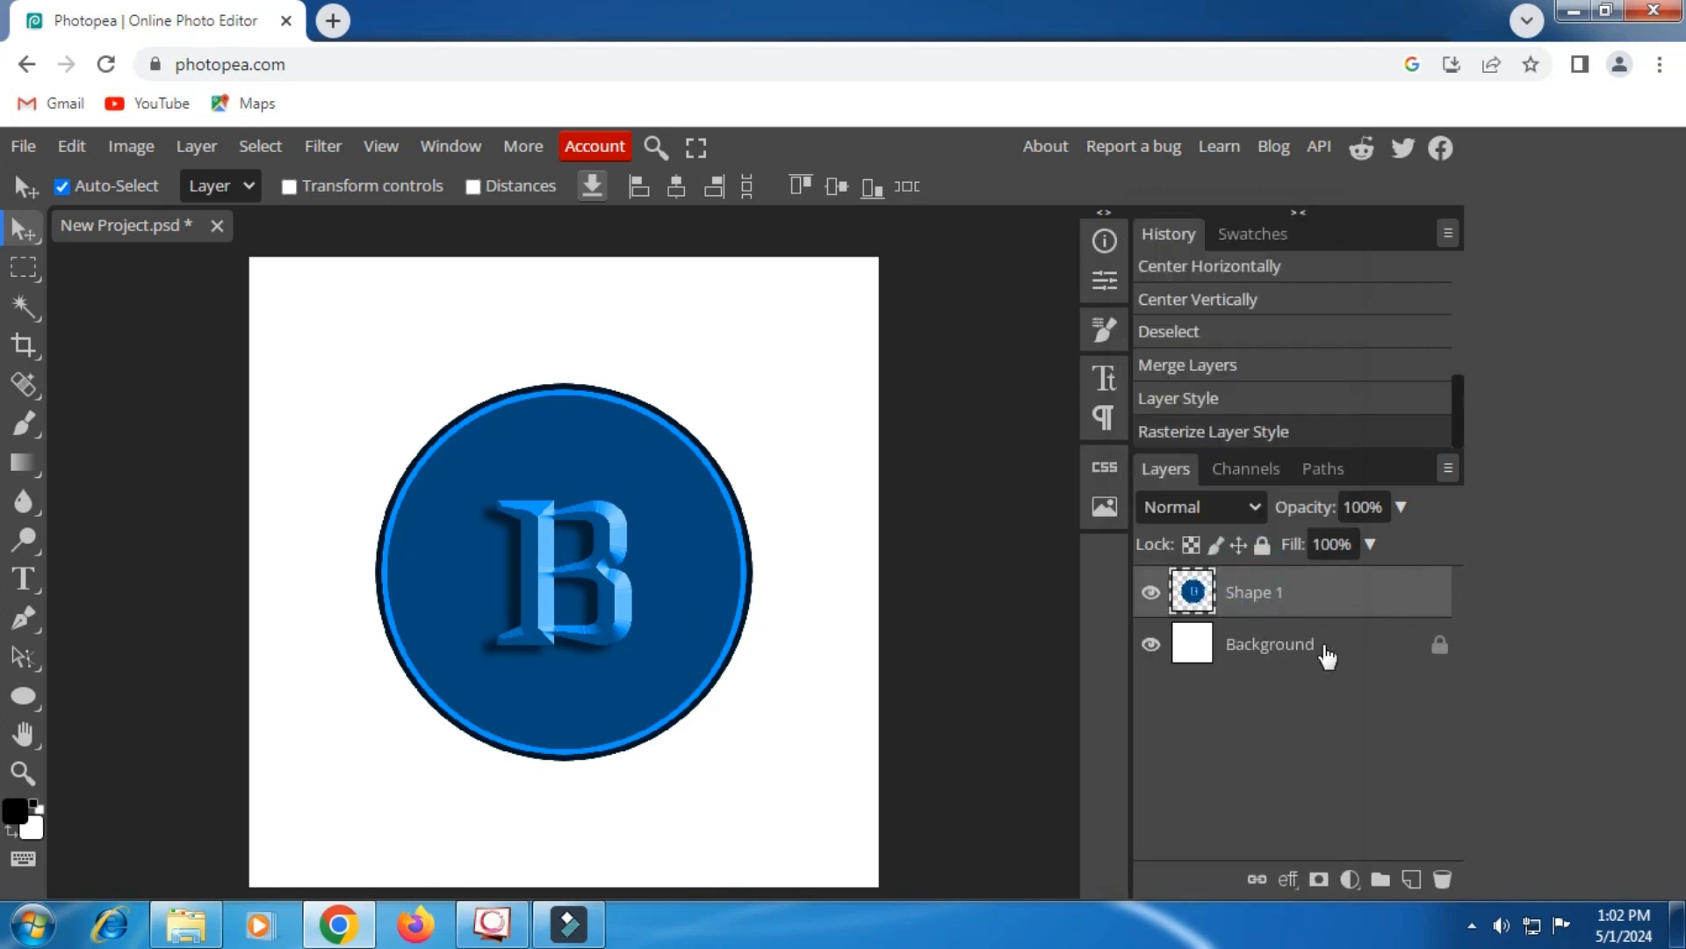
pyautogui.click(1152, 594)
pyautogui.click(1151, 594)
# Step: Add an Inner Bevel with Chisel Hard technique, depth 801% and size 77 px to the Shape 1 logo layer's style
pyautogui.rightClick(1273, 590)
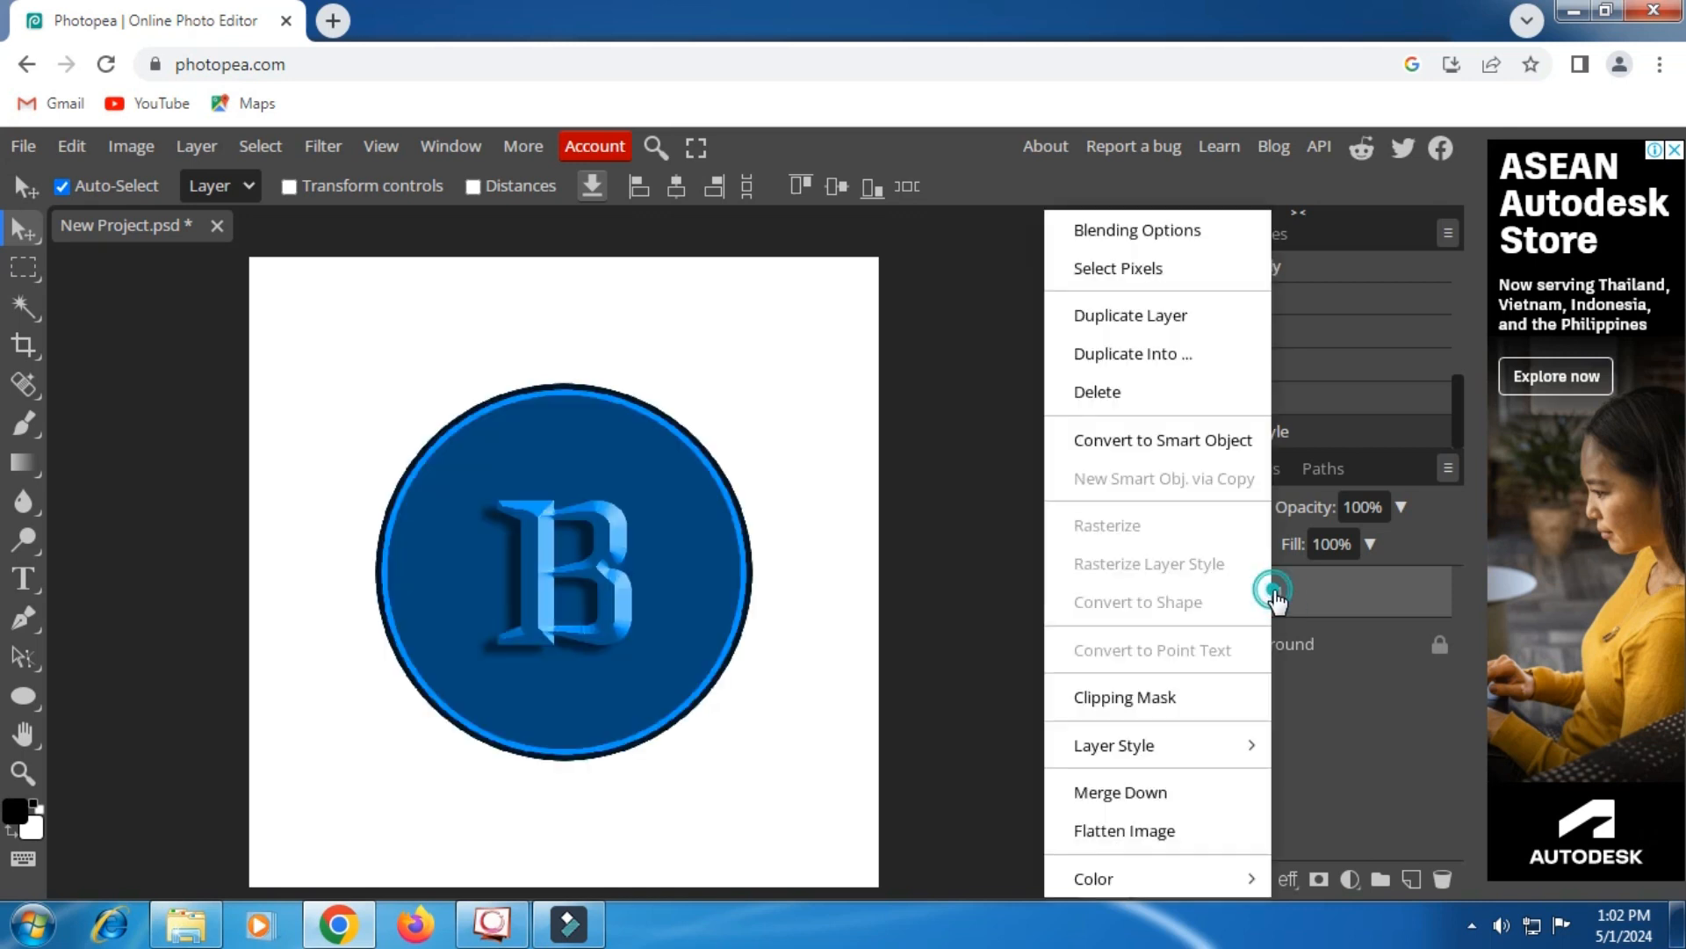
pyautogui.click(1139, 232)
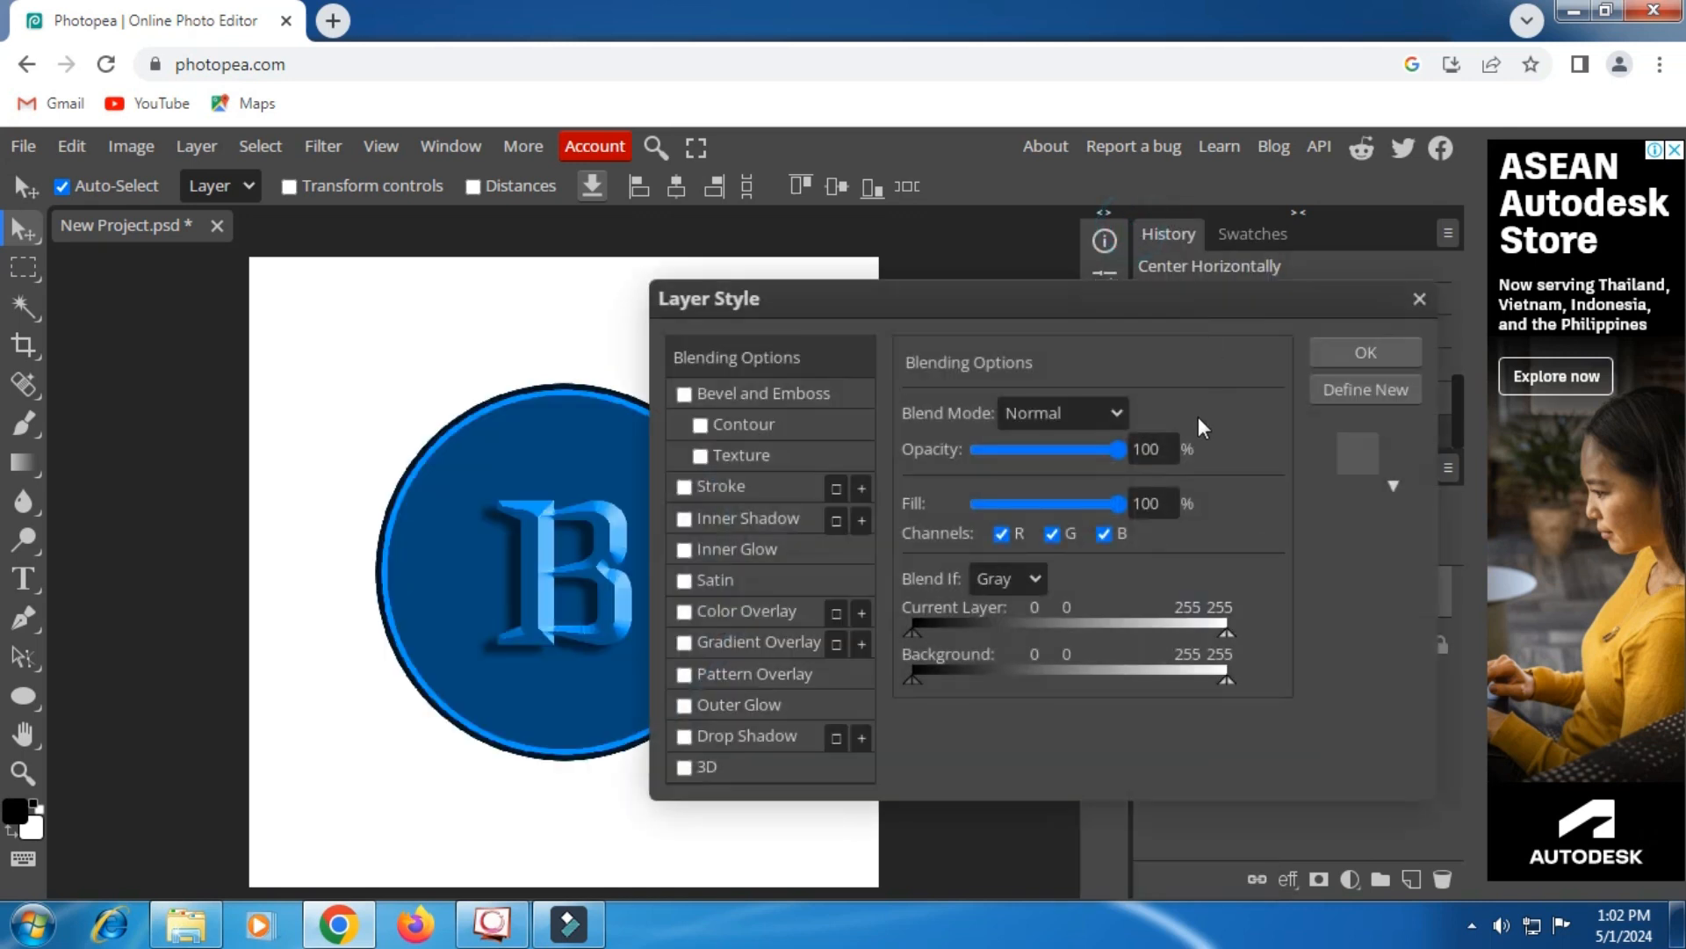
pyautogui.moveTo(961, 287); pyautogui.dragTo(1070, 283)
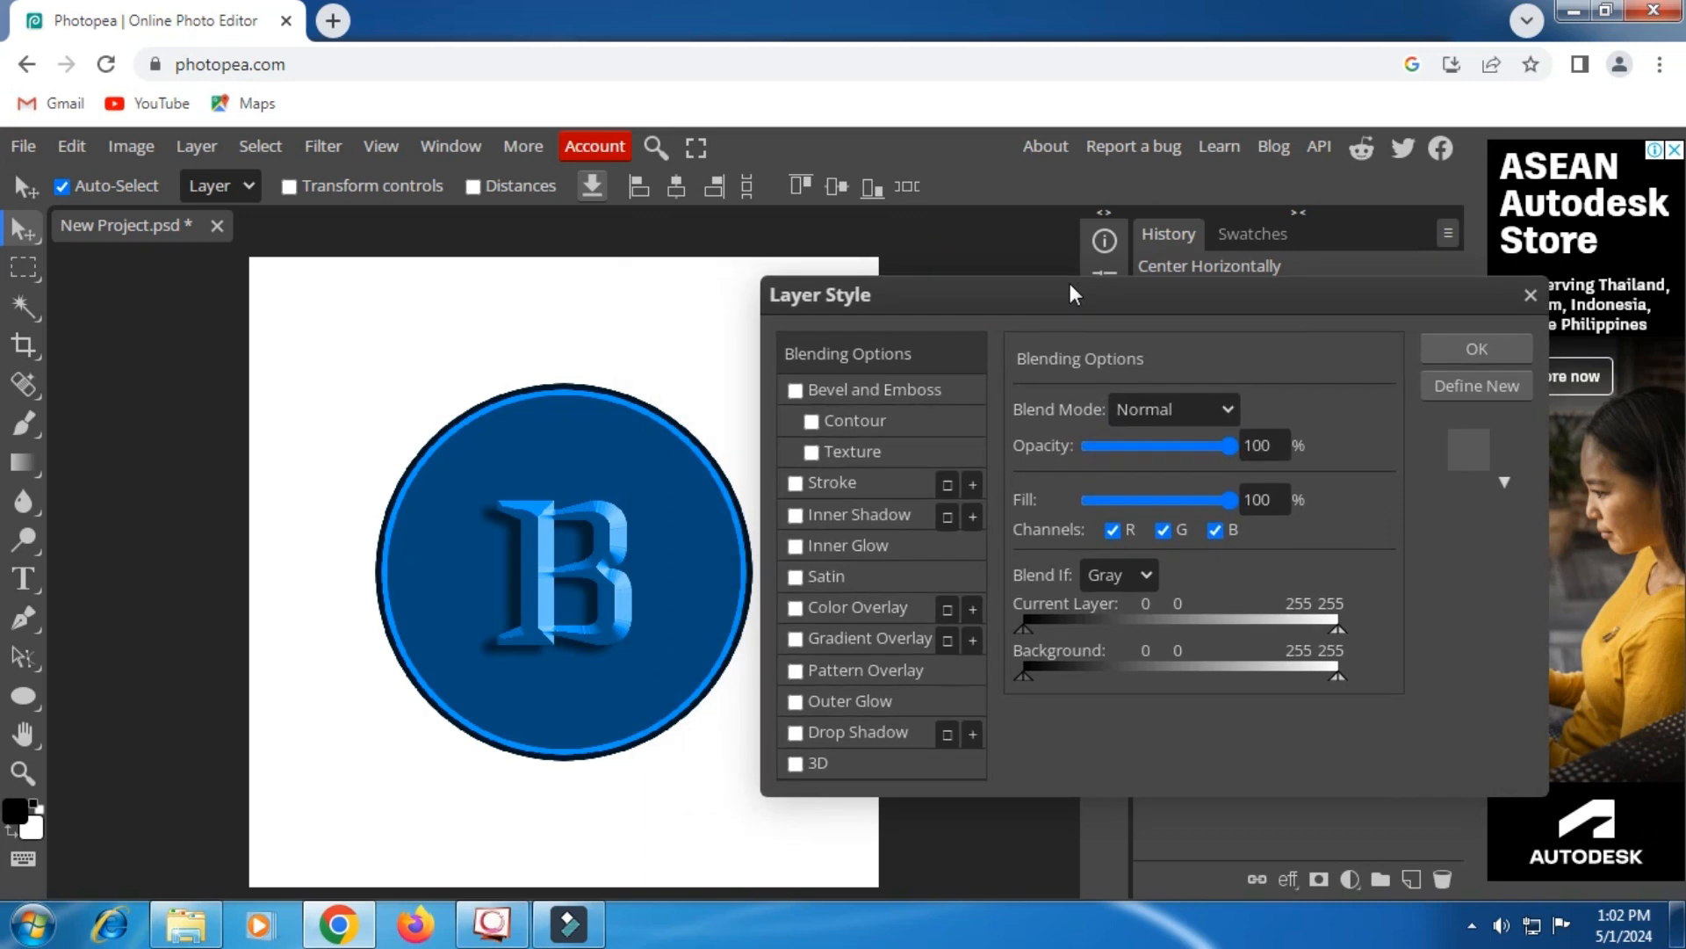
pyautogui.click(870, 389)
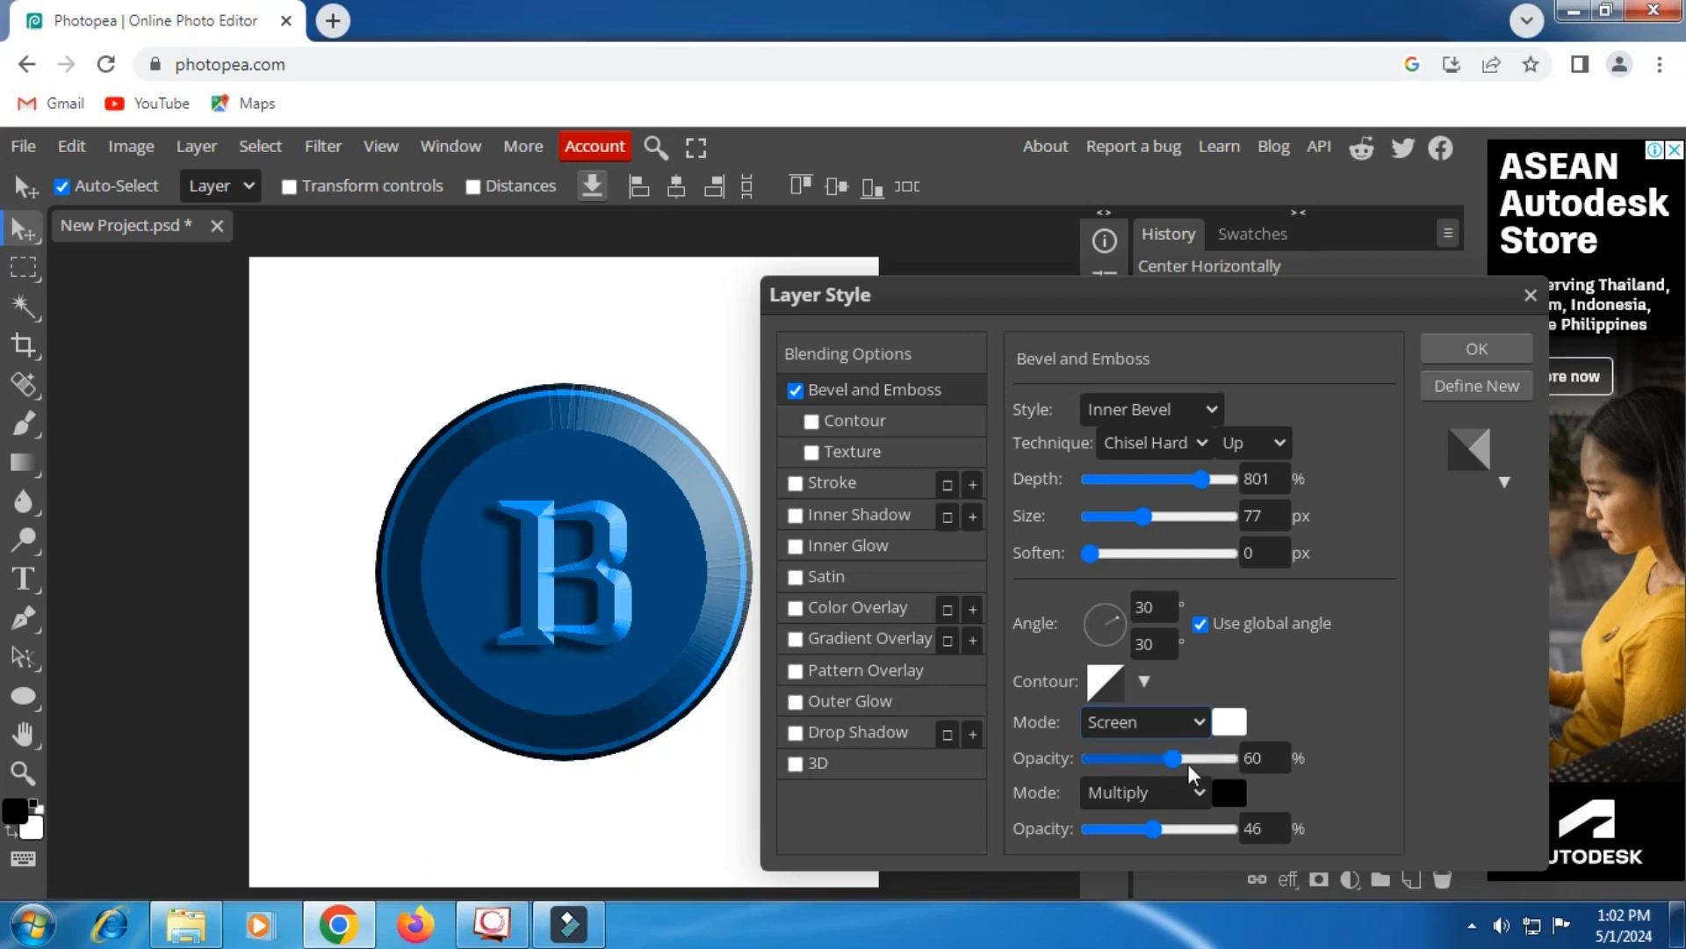
# Step: Adjust the bevel's Screen highlight opacity to about 56% and its Multiply shadow opacity to 48%
pyautogui.moveTo(1192, 765); pyautogui.dragTo(1204, 767)
pyautogui.click(1175, 827)
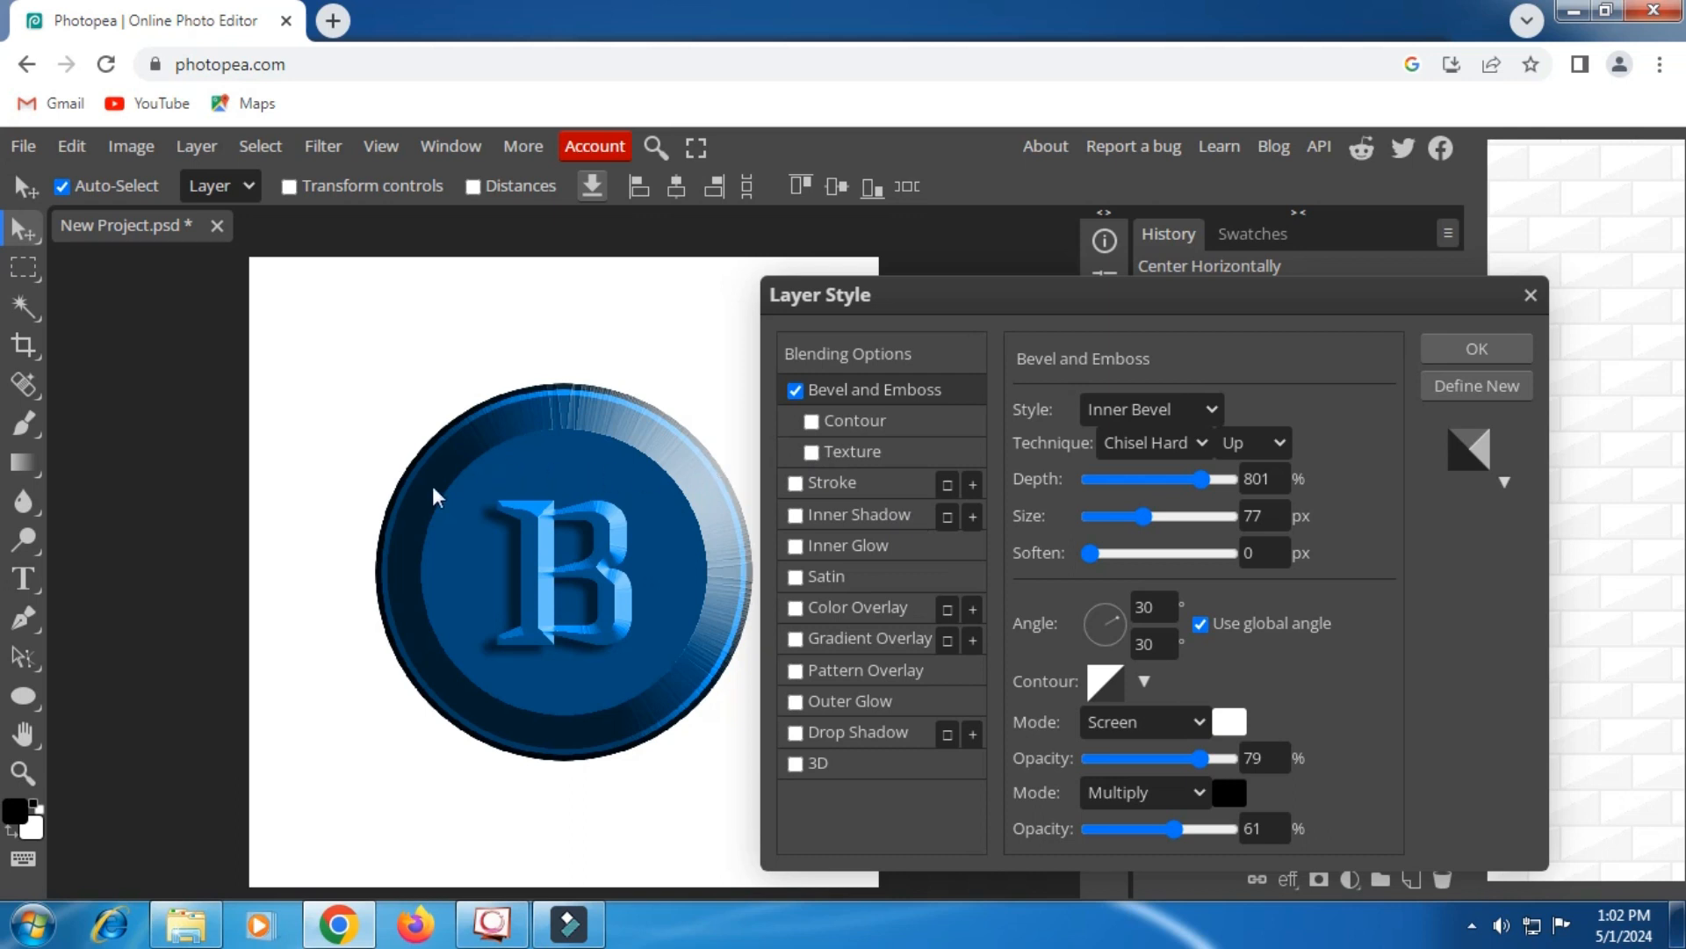
pyautogui.click(1177, 750)
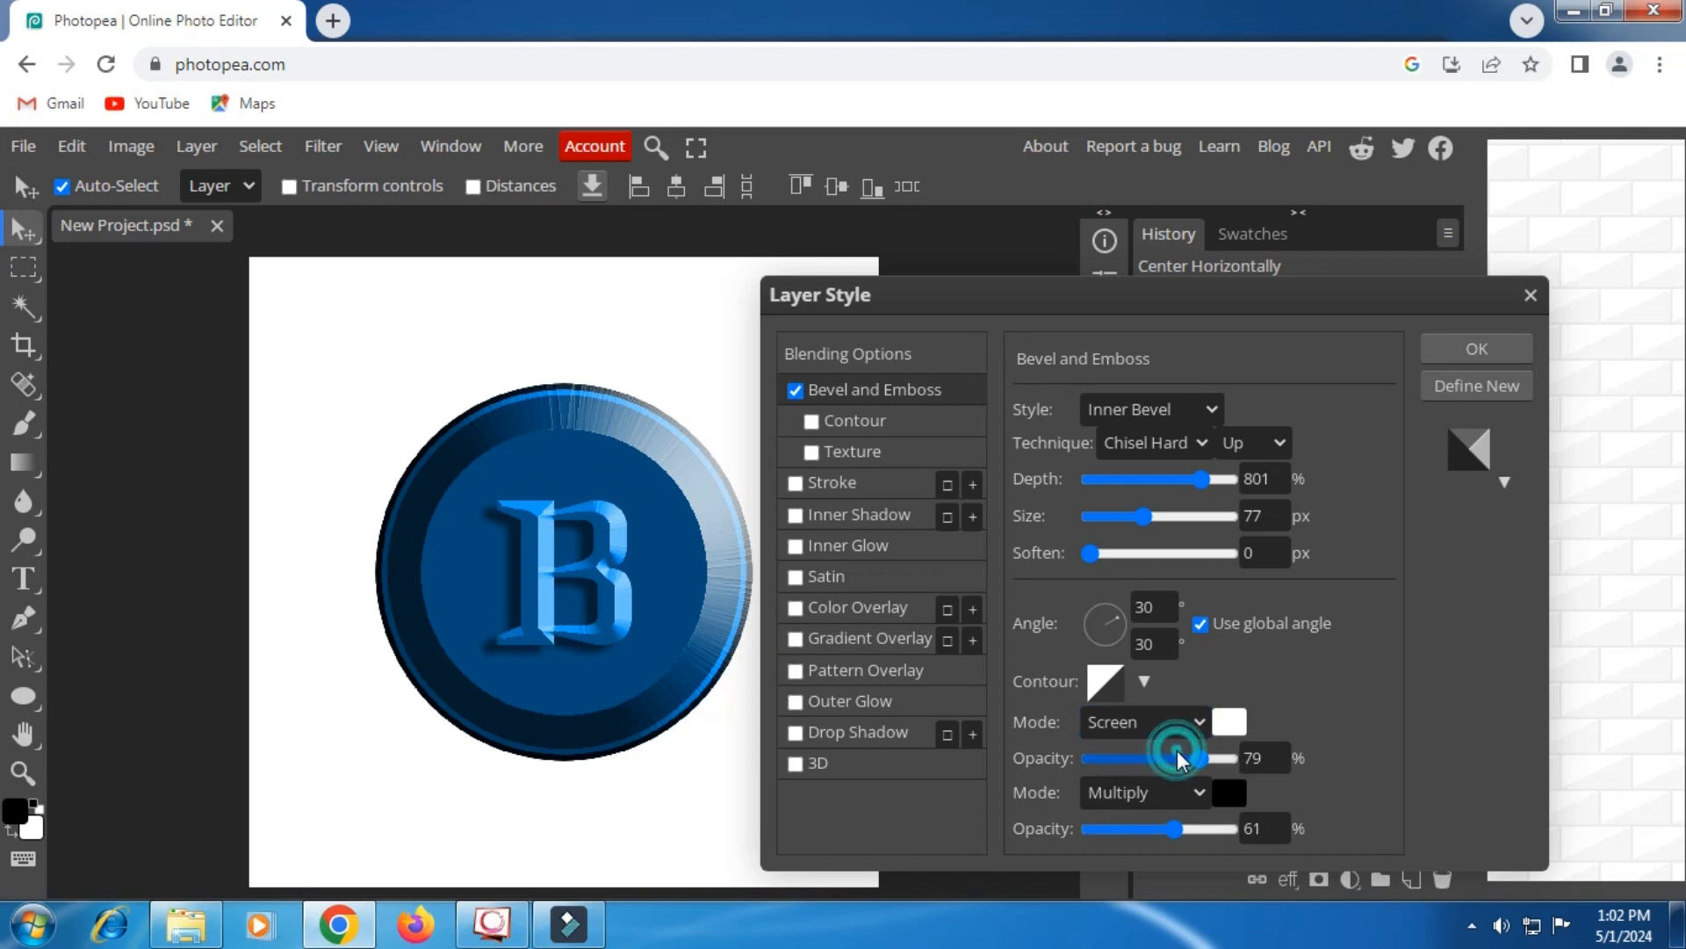
pyautogui.moveTo(1176, 750)
pyautogui.mouseDown()
pyautogui.moveTo(1140, 753)
pyautogui.moveTo(1169, 761)
pyautogui.mouseUp()
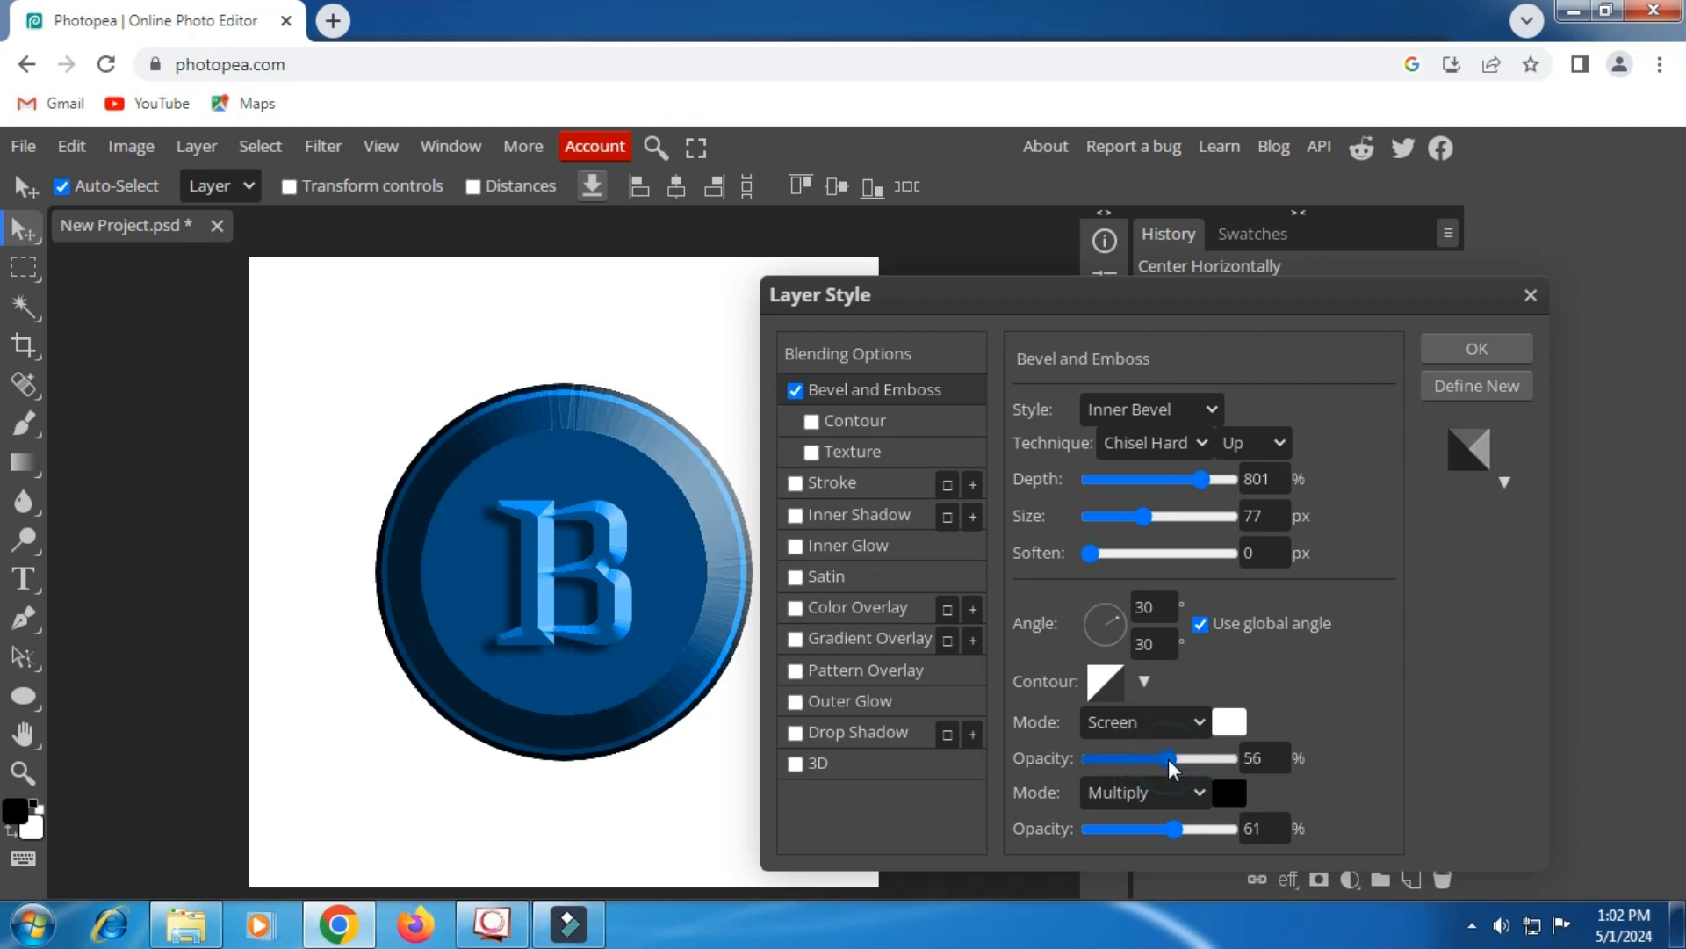
pyautogui.moveTo(1145, 828); pyautogui.dragTo(1151, 825)
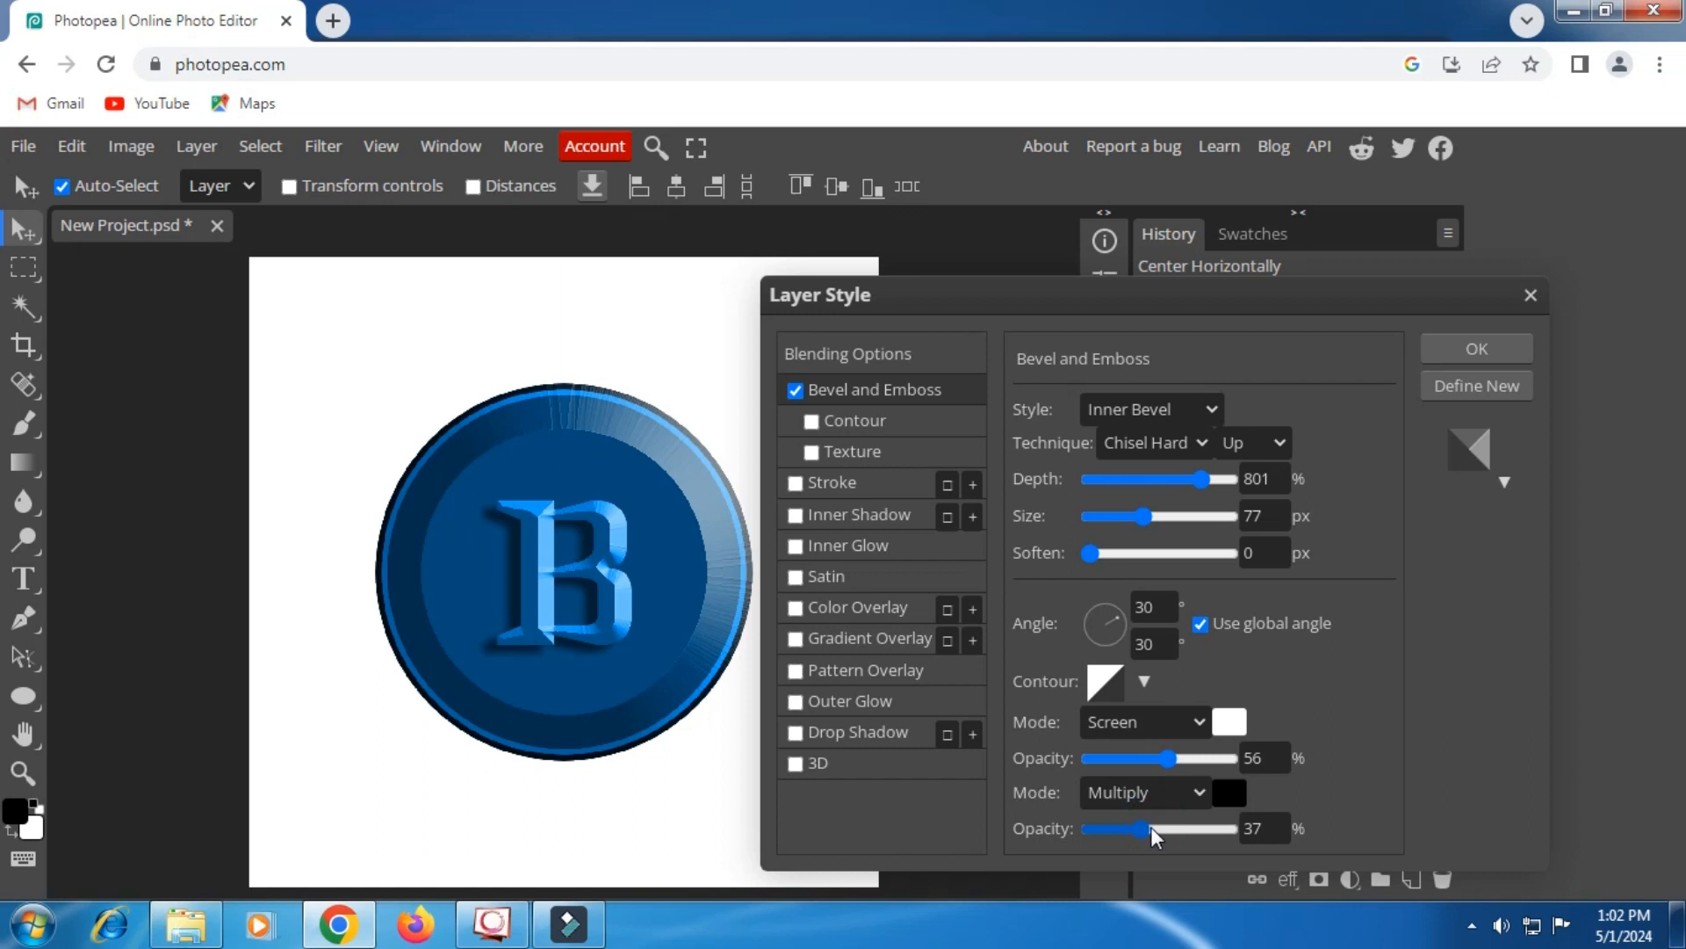
pyautogui.click(1157, 829)
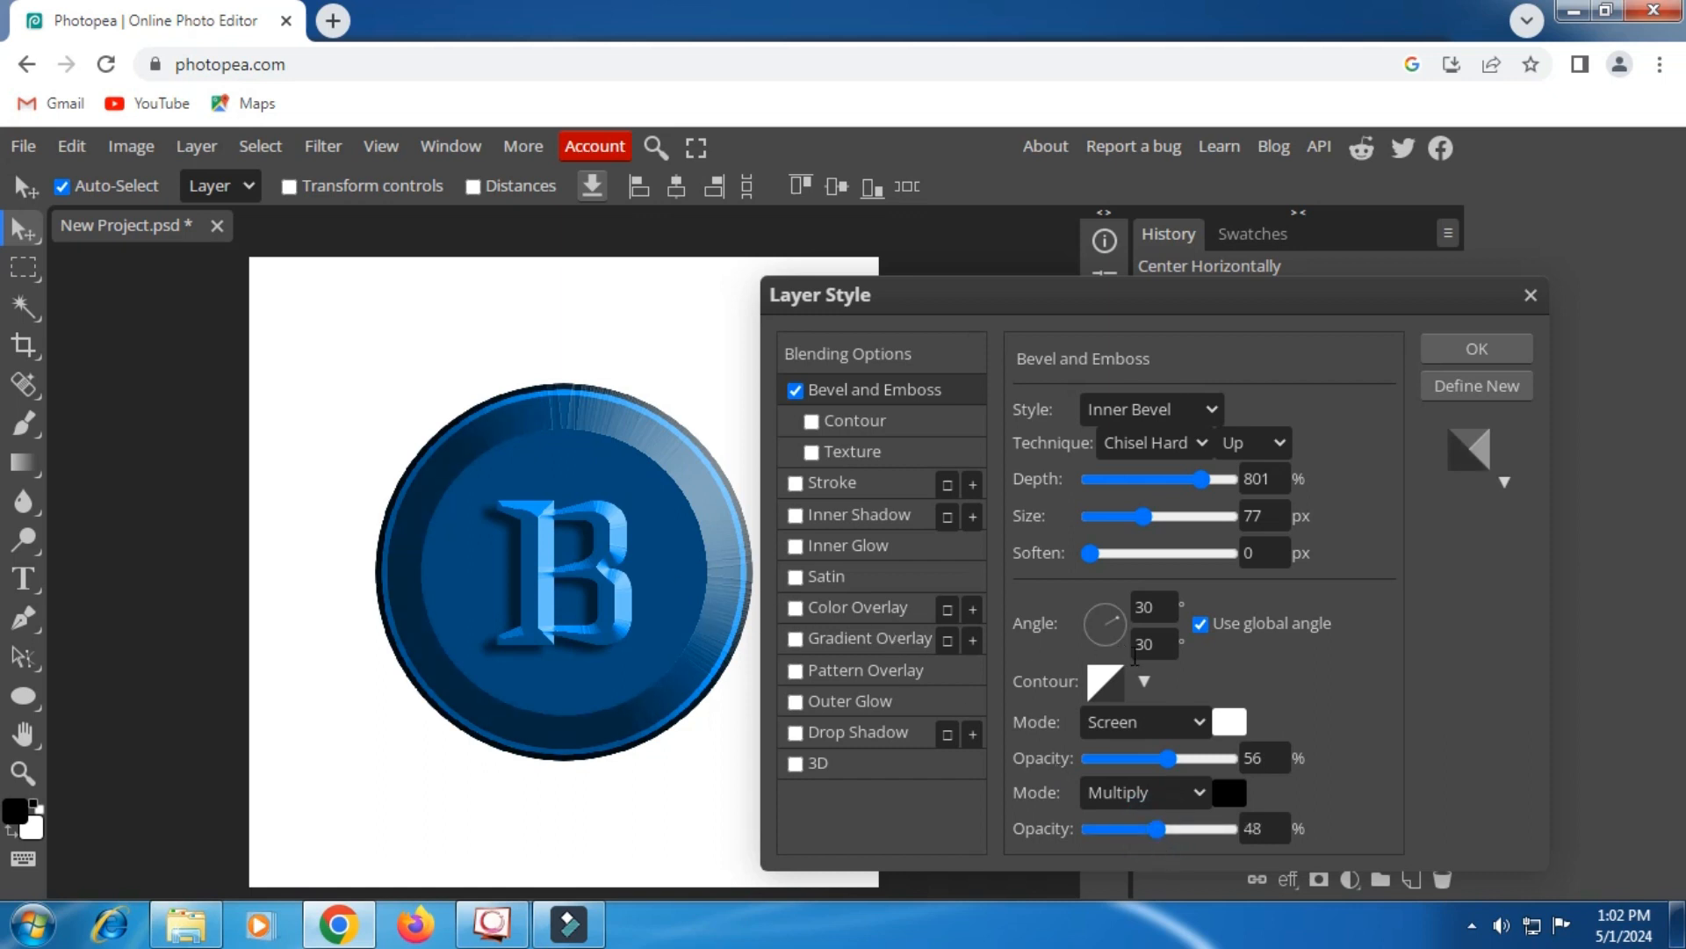
pyautogui.click(1149, 757)
pyautogui.moveTo(1166, 757); pyautogui.dragTo(1167, 757)
# Step: Add a Multiply drop shadow with 57% opacity, 27 px distance and 13 px size, and apply the layer style
pyautogui.click(843, 734)
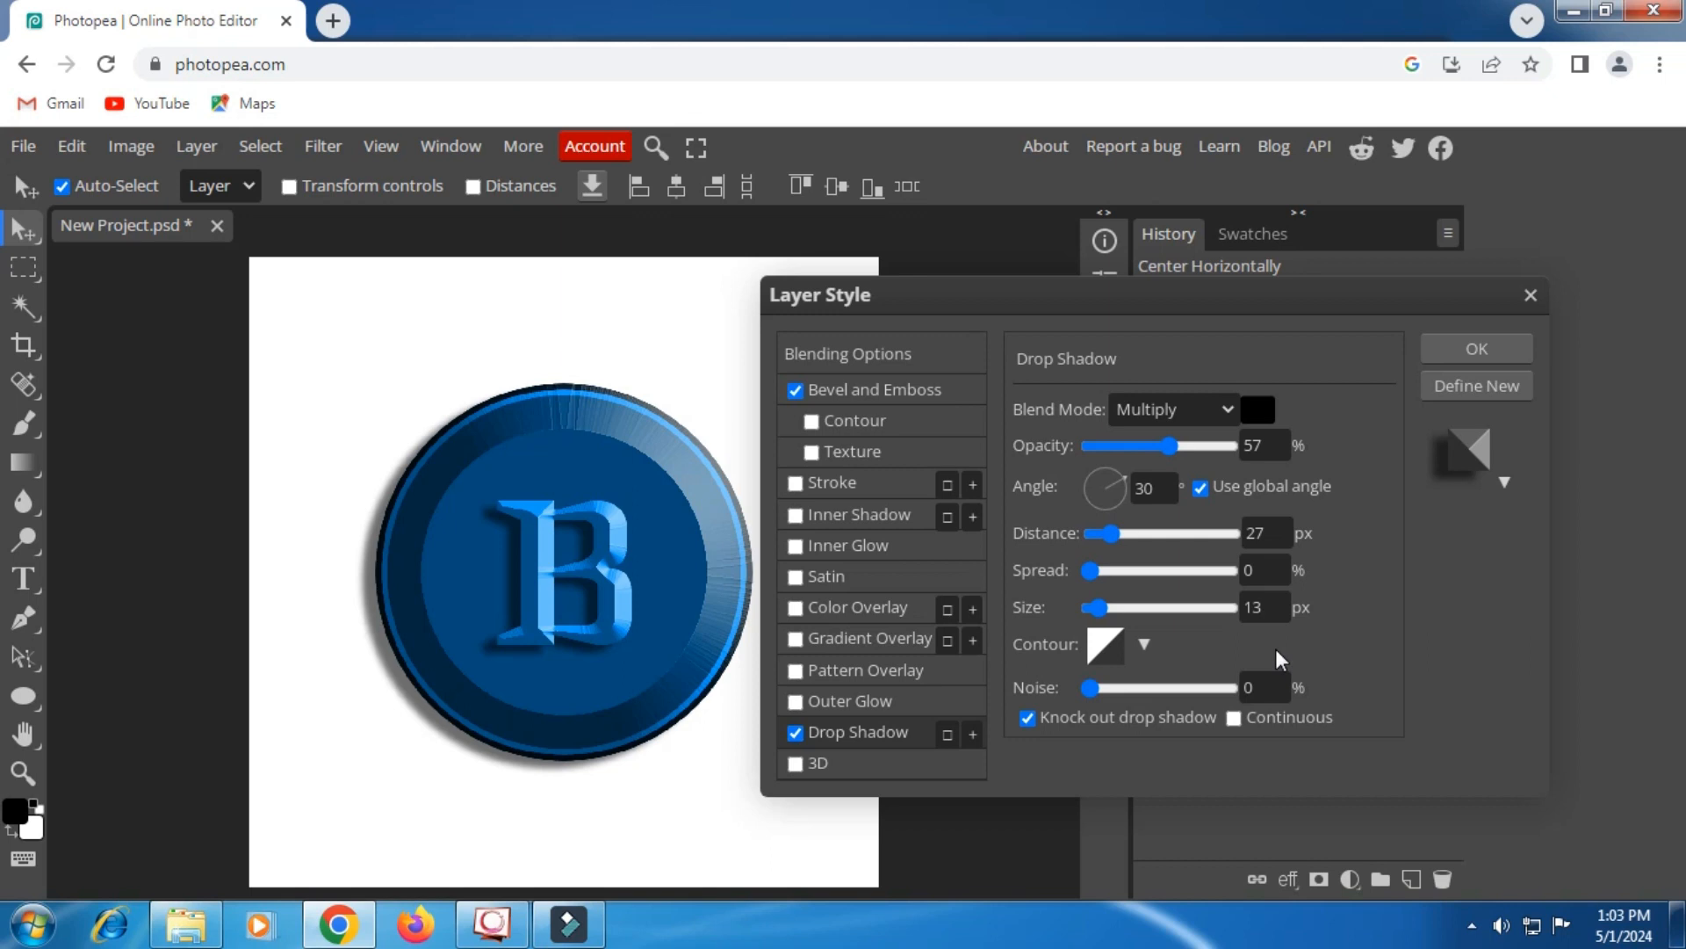
pyautogui.click(1475, 349)
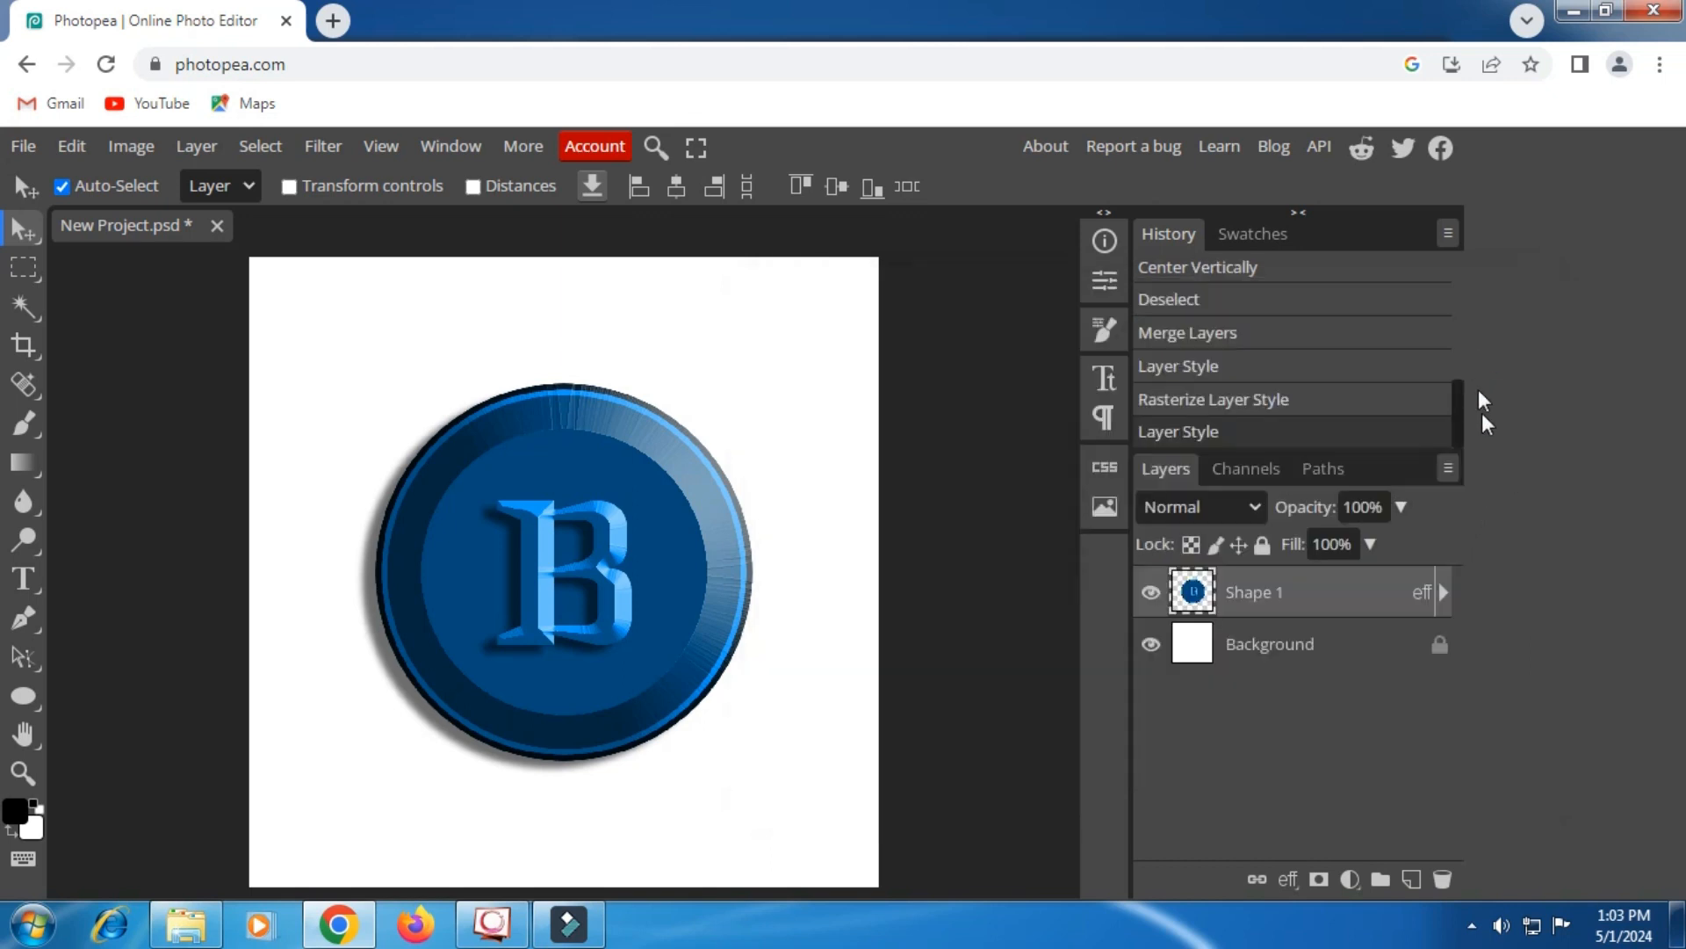
# Step: Hide the Background layer and export the logo as a 1080 x 1080 px PNG named New Project at 100% quality
pyautogui.click(1150, 644)
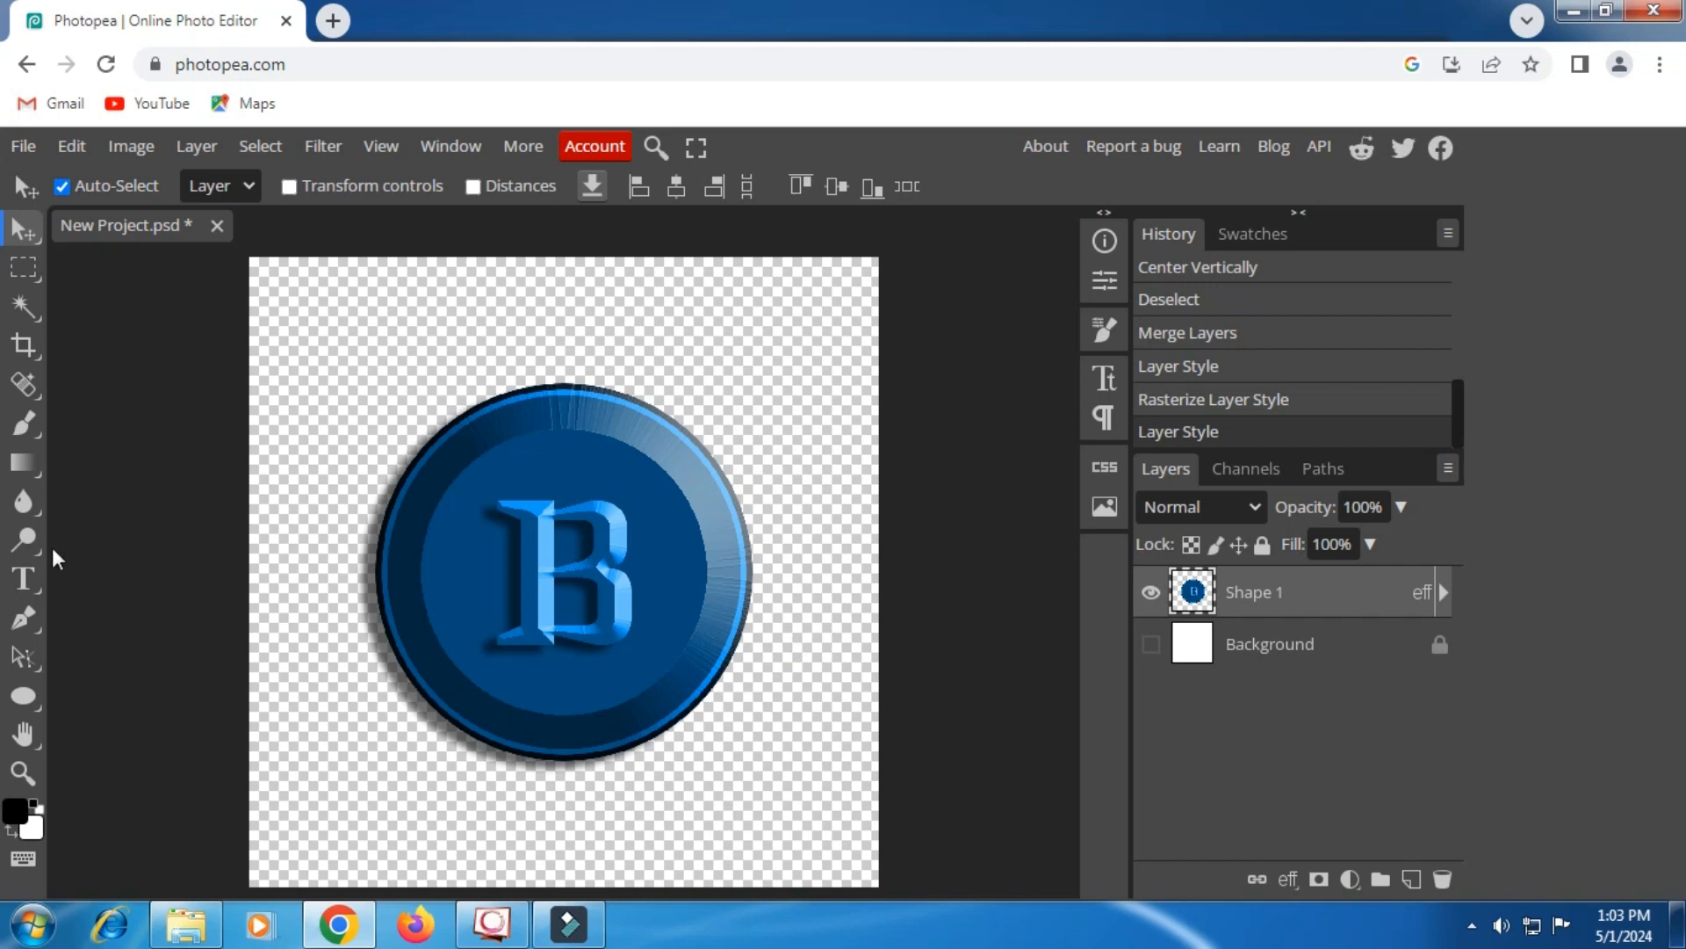
pyautogui.click(23, 145)
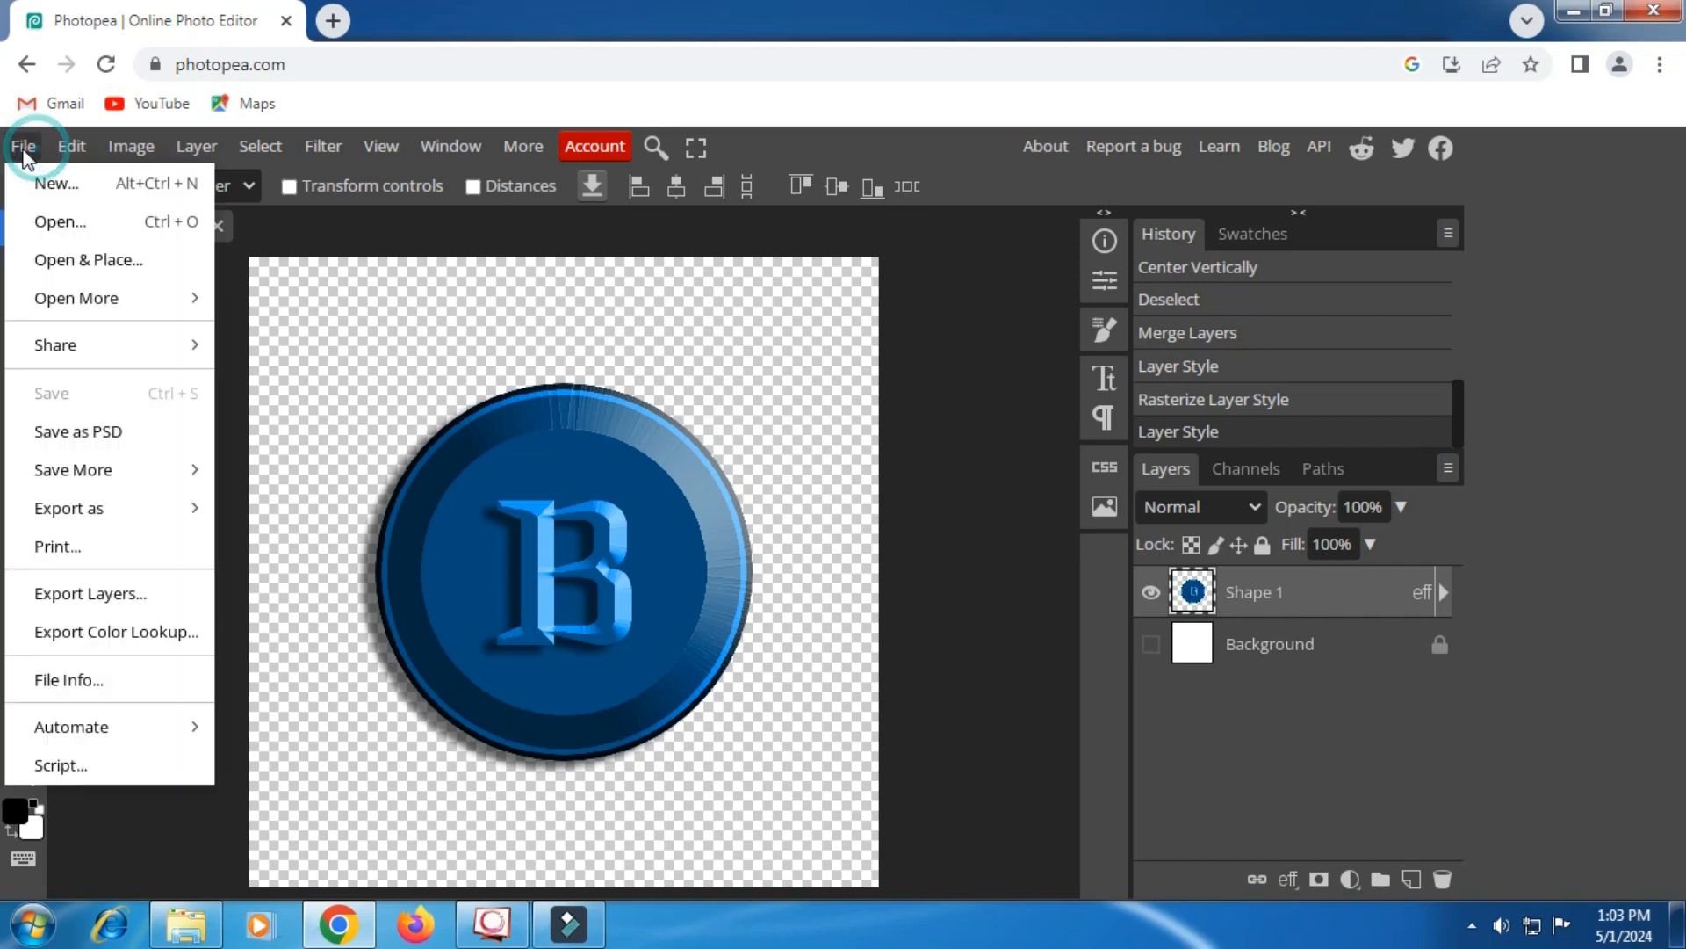
pyautogui.moveTo(88, 514)
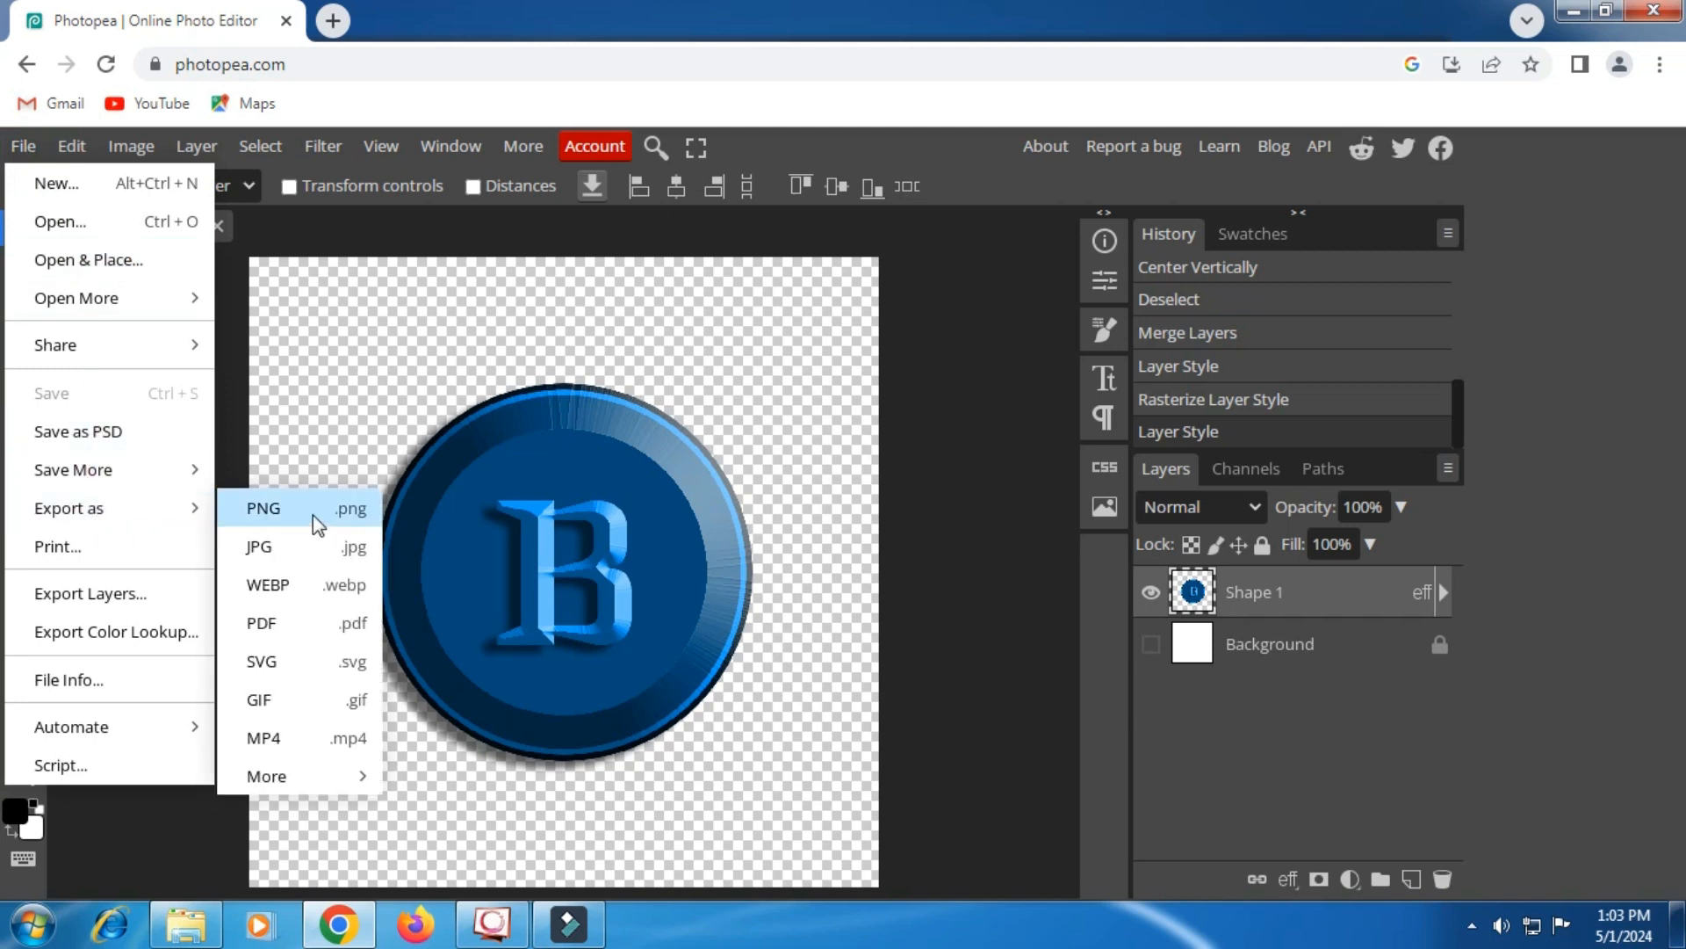
pyautogui.click(273, 507)
pyautogui.scroll(-2, 570, 531)
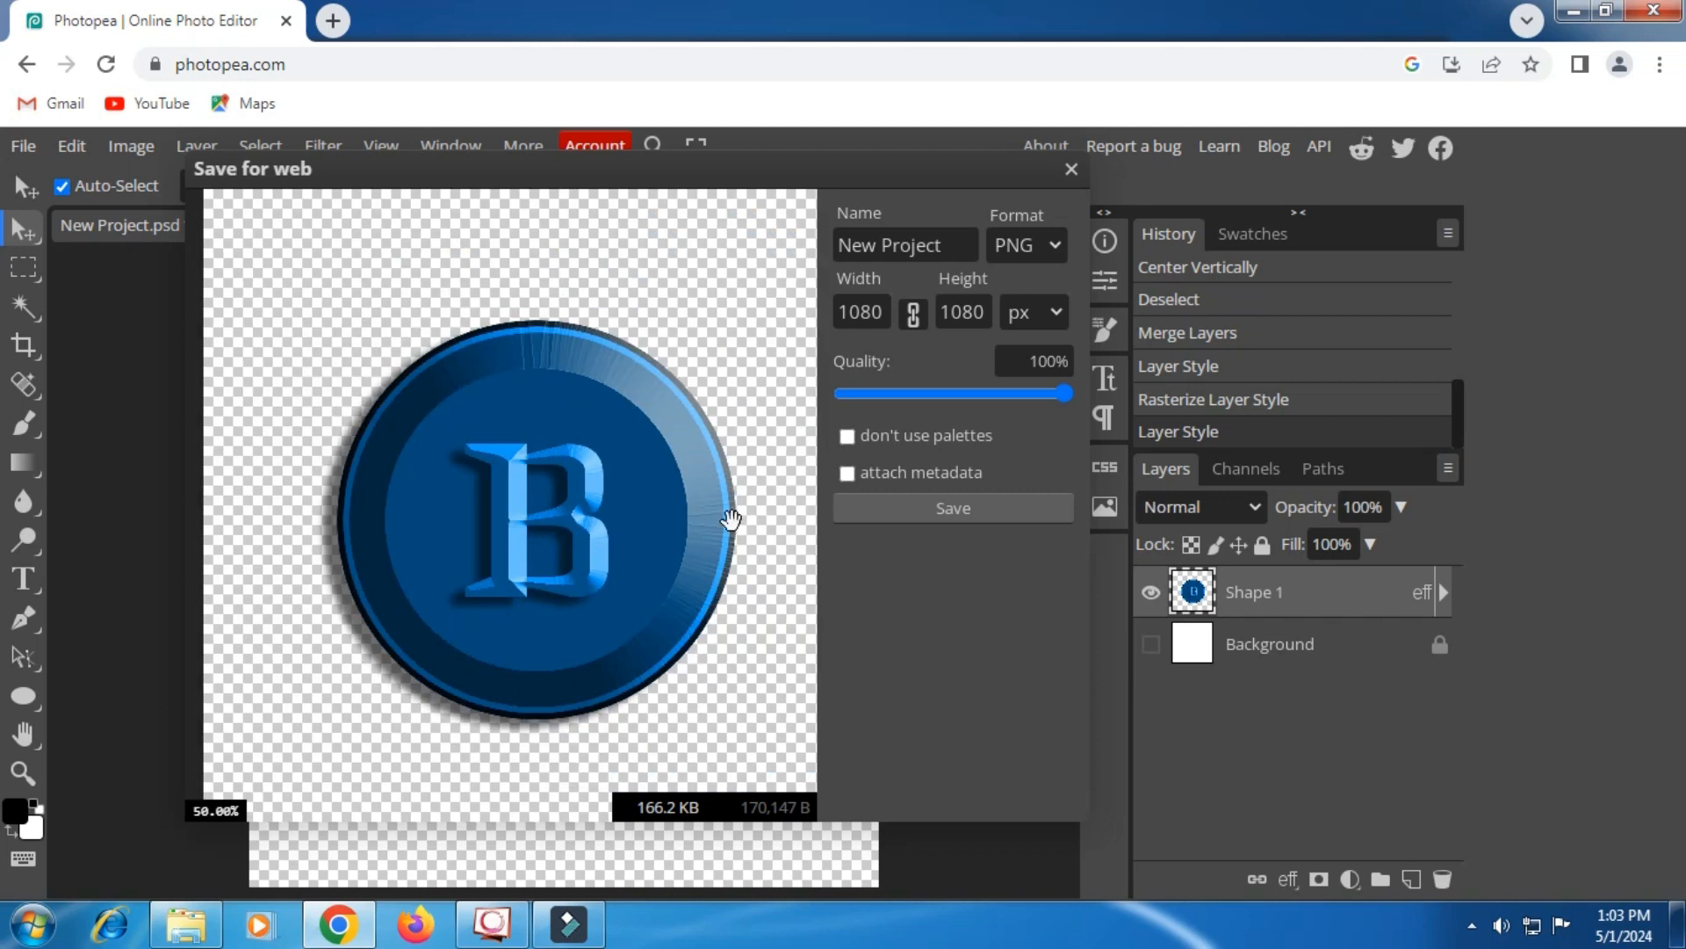
pyautogui.click(978, 508)
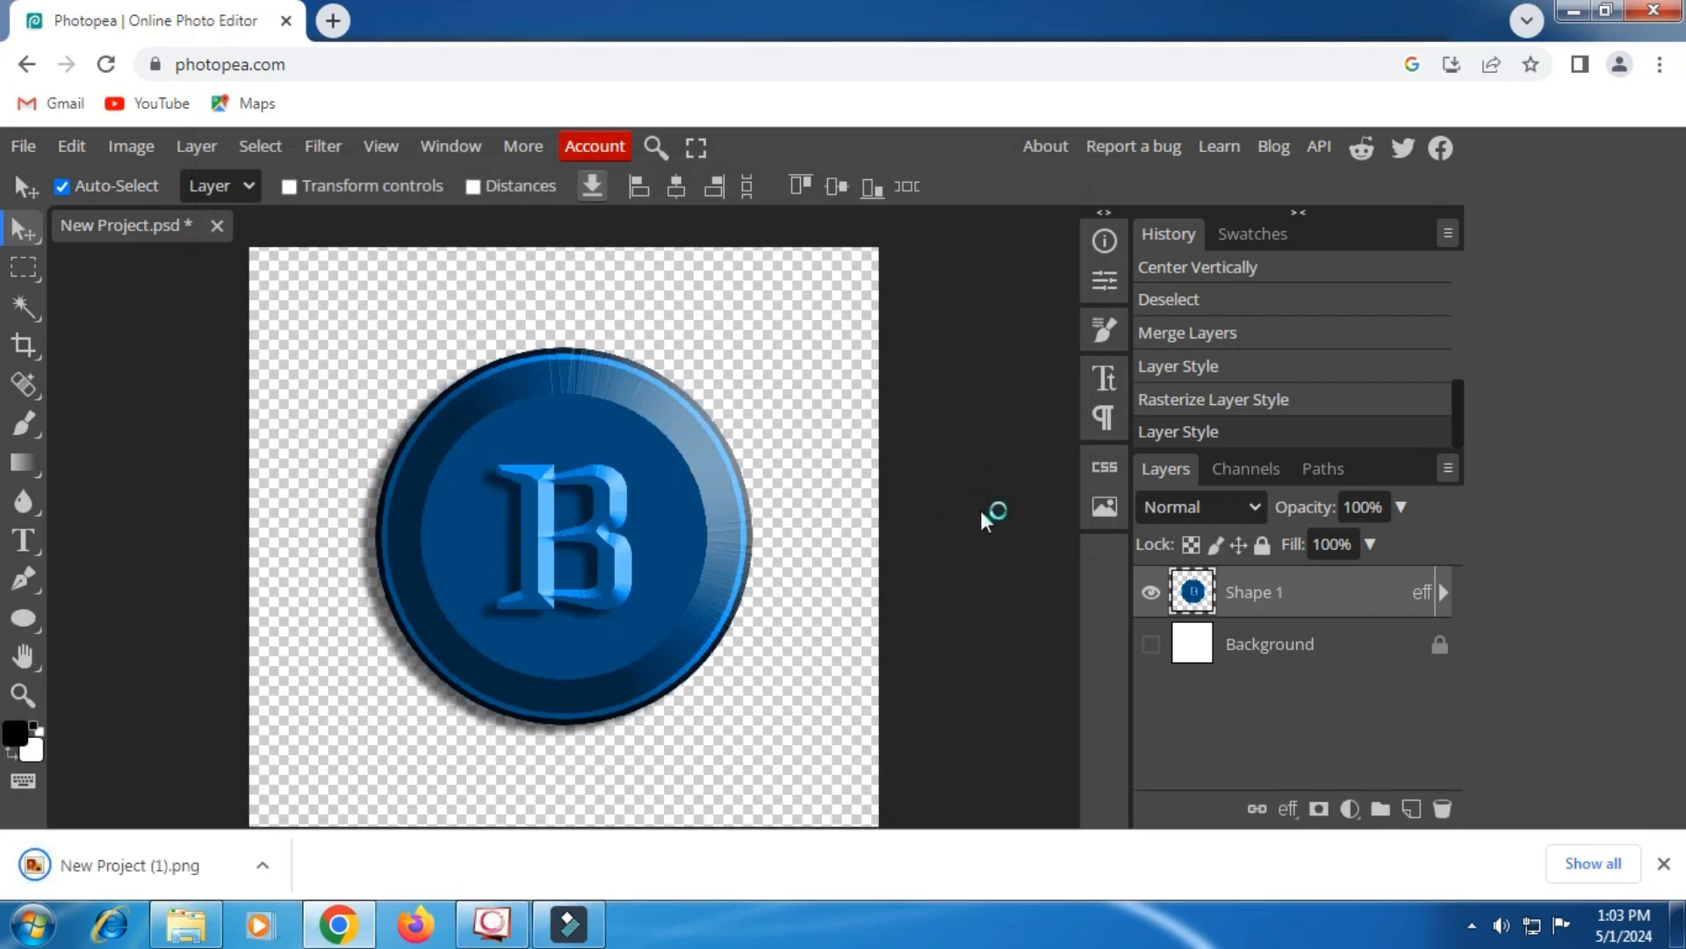